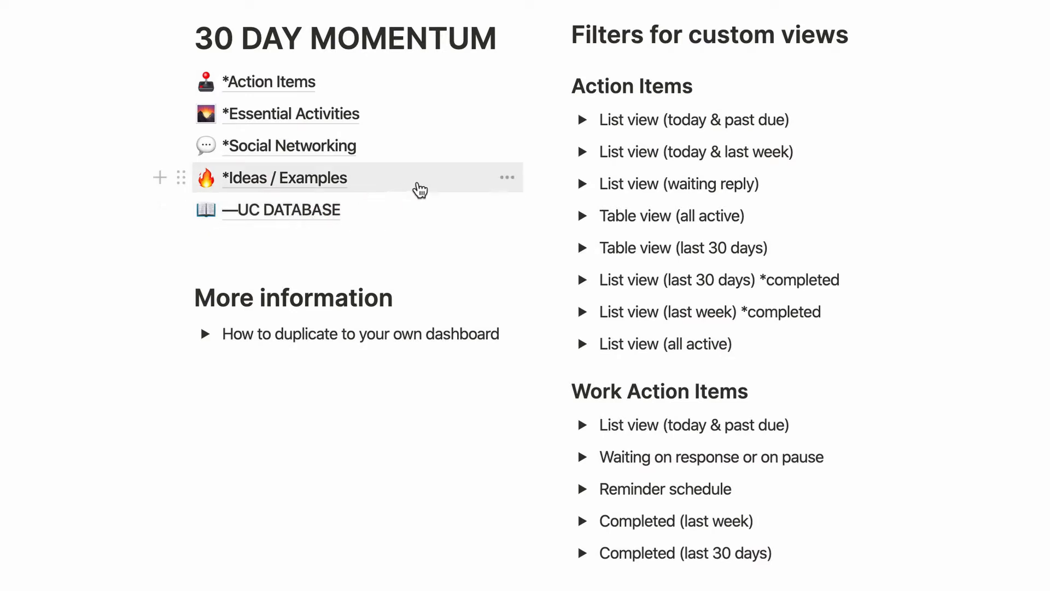
- Examine the filter examples in the Action Items toggles and in the Work Action Items toggle List view (today & past due)
{"action": "left_click", "coordinate": [583, 119]}
{"action": "left_click", "coordinate": [582, 119]}
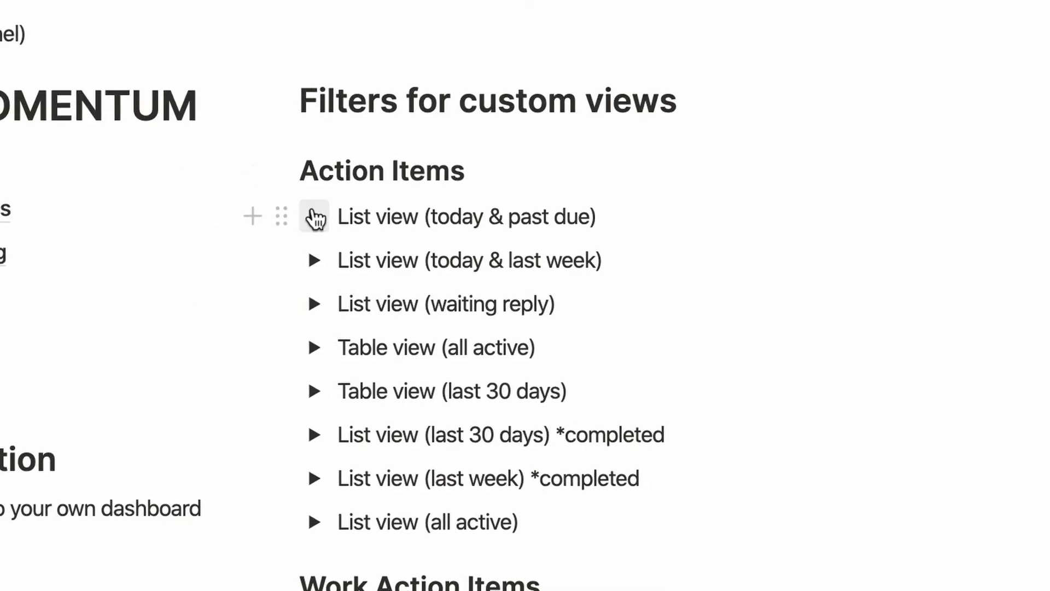
{"action": "left_click", "coordinate": [319, 230]}
{"action": "left_click", "coordinate": [319, 230]}
{"action": "left_click", "coordinate": [320, 273]}
{"action": "left_click", "coordinate": [324, 230]}
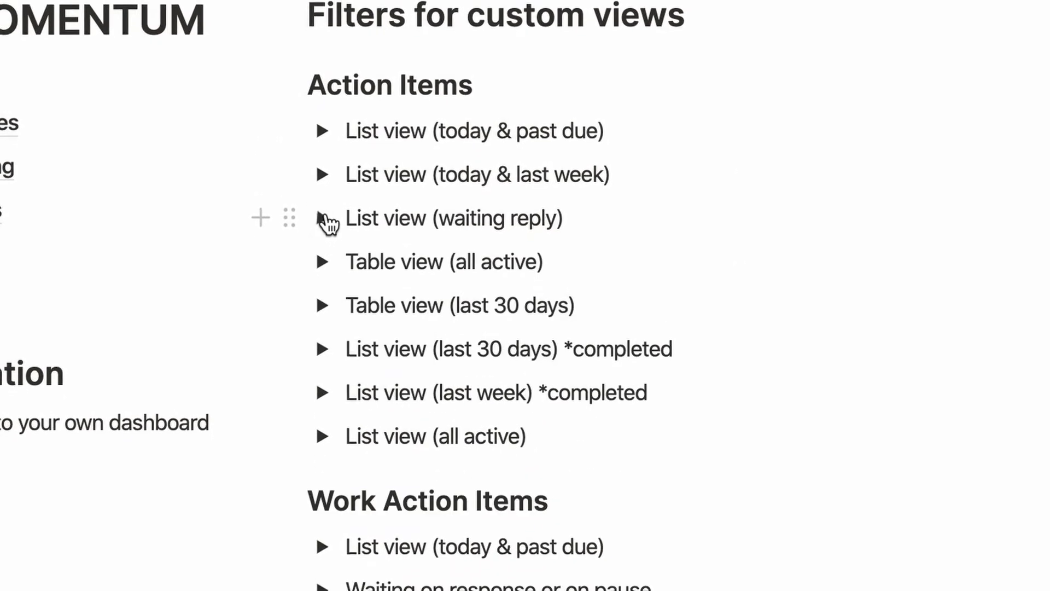
{"action": "left_click", "coordinate": [322, 273]}
{"action": "left_click", "coordinate": [323, 274]}
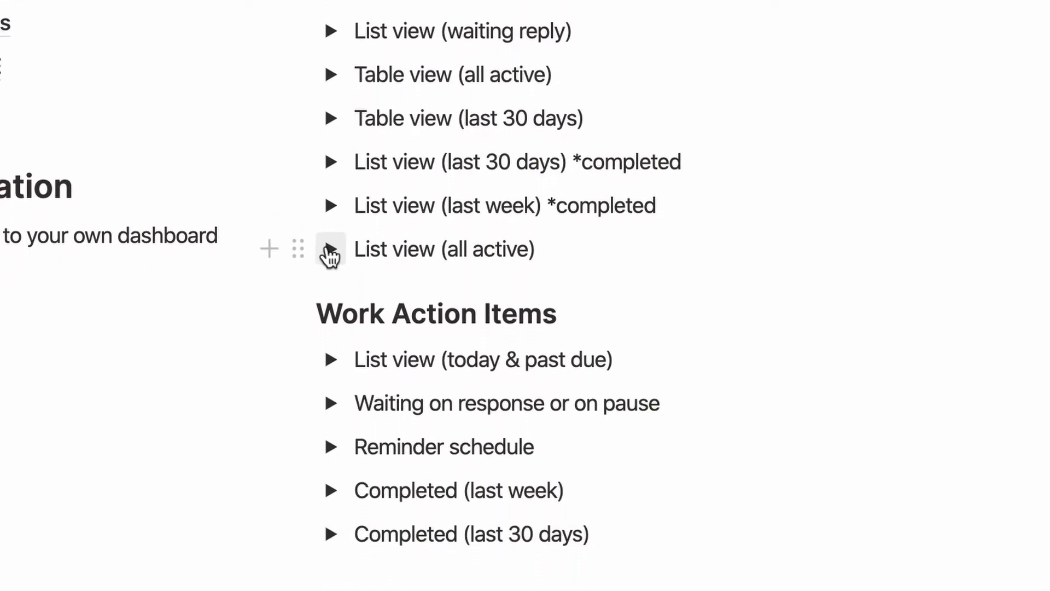
{"action": "left_click", "coordinate": [331, 236]}
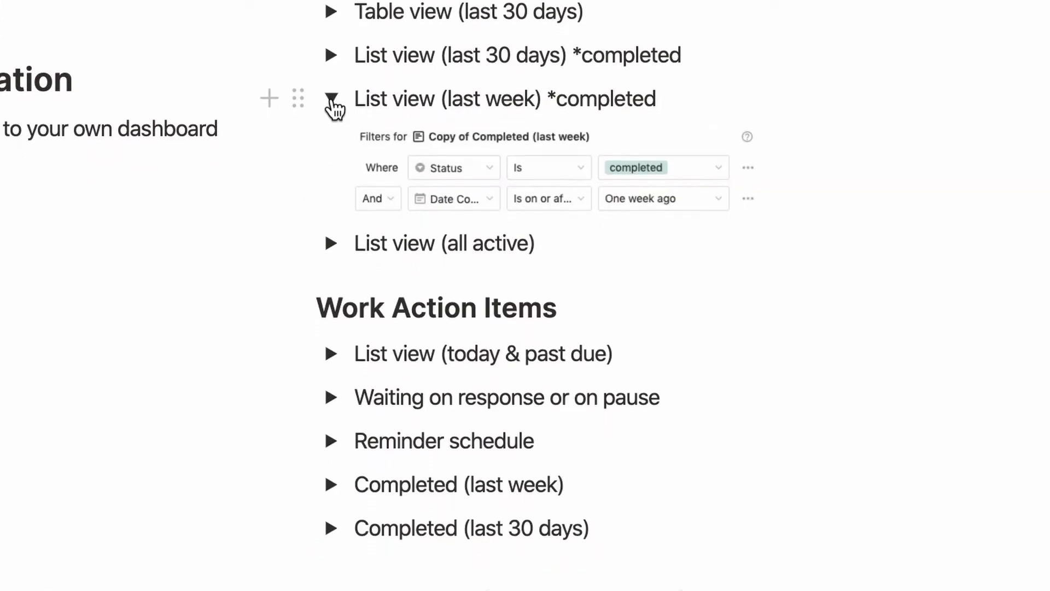
{"action": "left_click", "coordinate": [331, 122]}
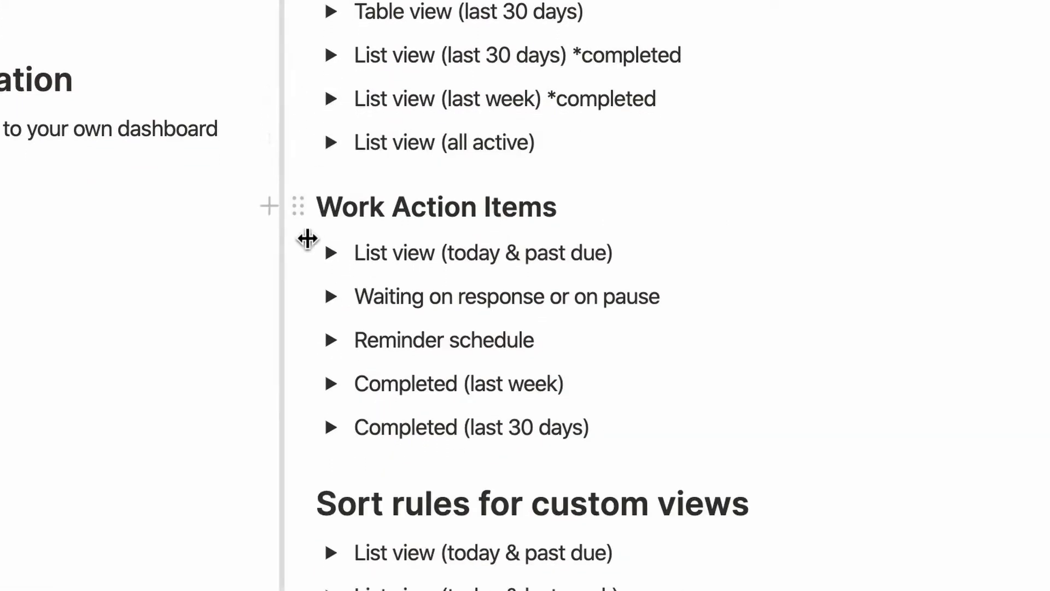
{"action": "left_click", "coordinate": [331, 253]}
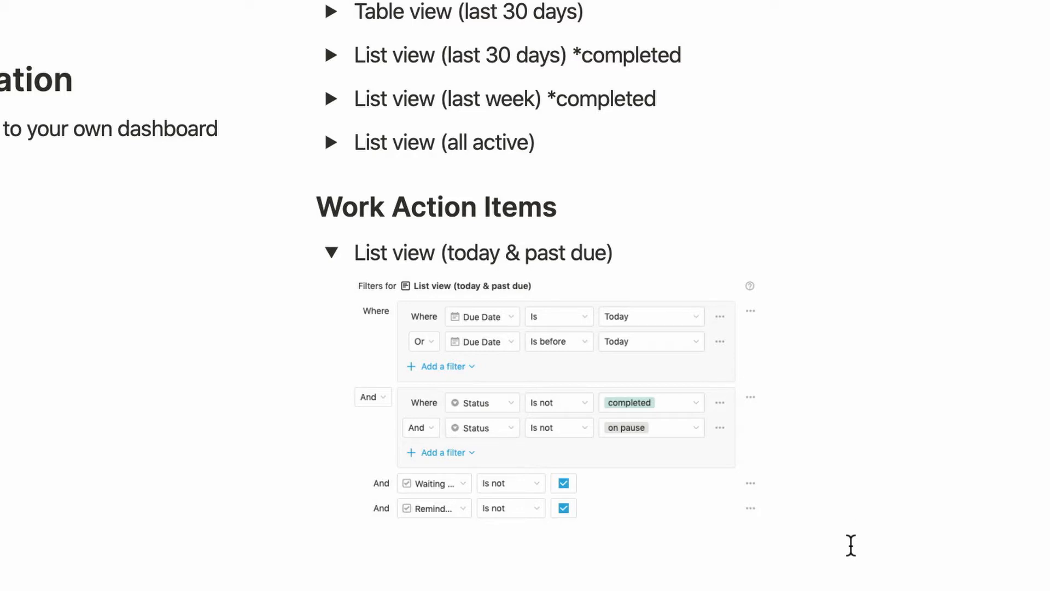
{"action": "left_click", "coordinate": [332, 253]}
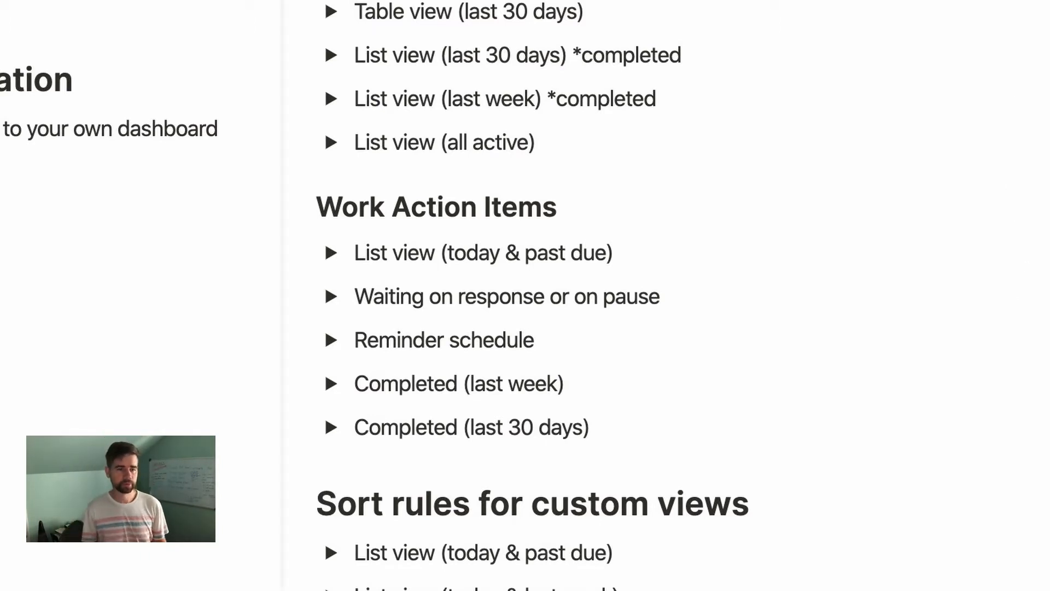
- Open the Action Items page and examine its page links, the embedded Personal Calendar and the area beneath it
{"action": "left_click", "coordinate": [399, 345]}
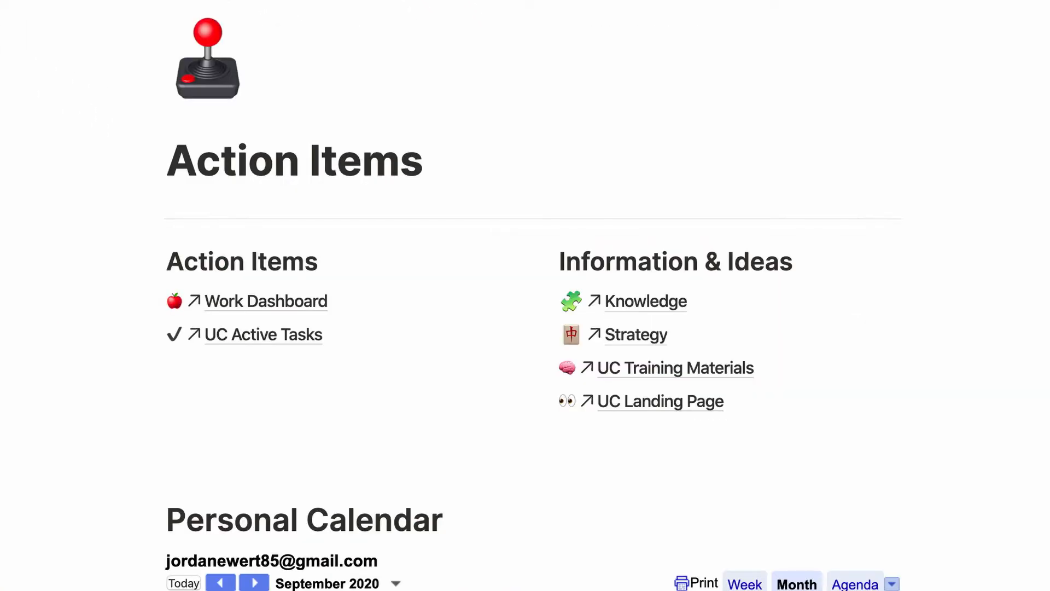
{"action": "scroll", "coordinate": [533, 328], "scroll_direction": "down", "scroll_amount": 1}
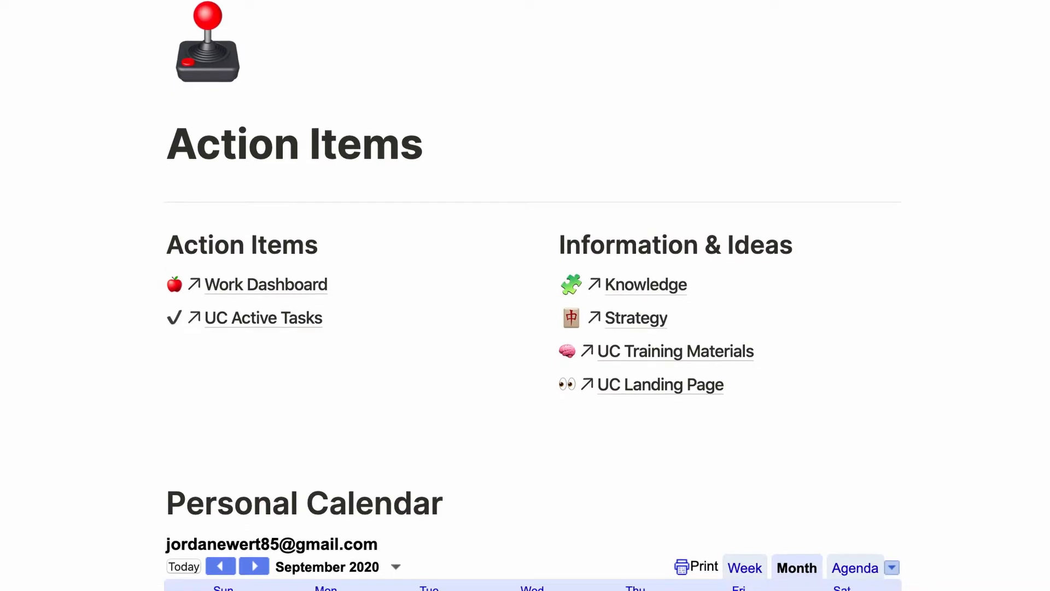
{"action": "scroll", "coordinate": [534, 328], "scroll_direction": "down", "scroll_amount": 1}
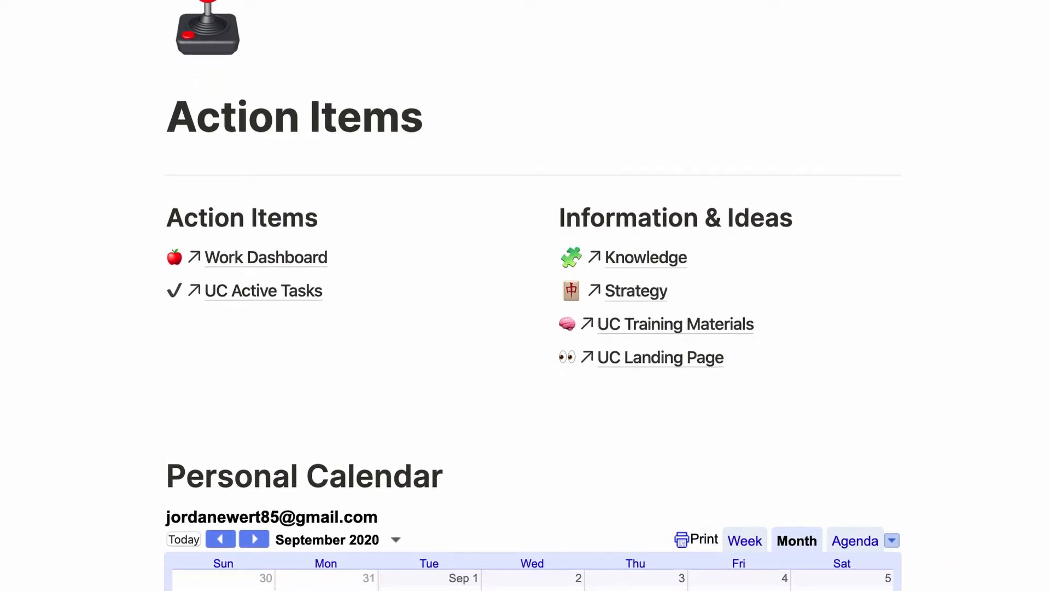
{"action": "scroll", "coordinate": [533, 328], "scroll_direction": "down", "scroll_amount": 3}
{"action": "scroll", "coordinate": [533, 329], "scroll_direction": "down", "scroll_amount": 5}
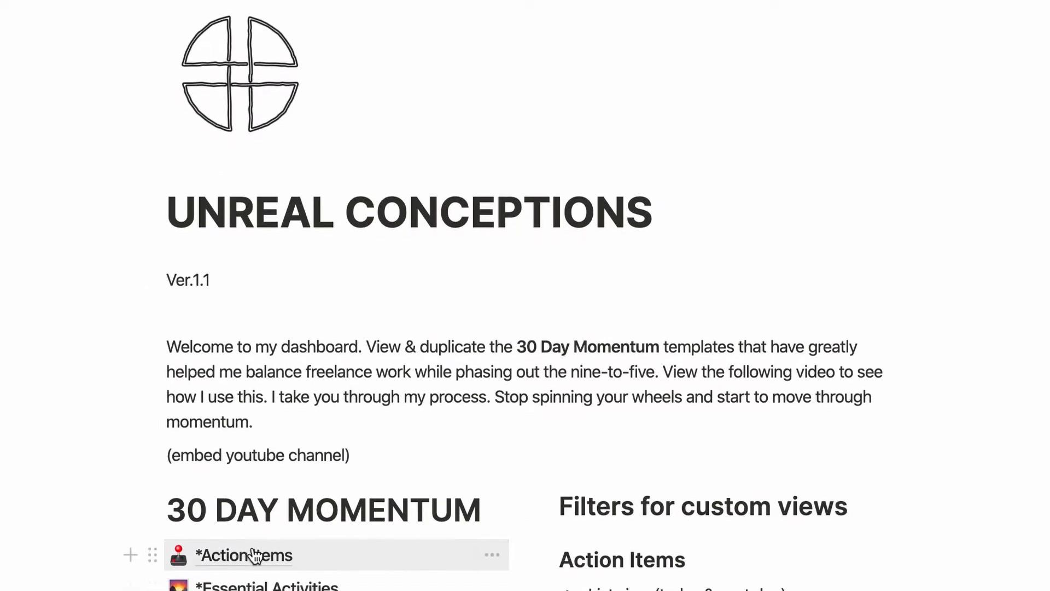
{"action": "left_click", "coordinate": [321, 553]}
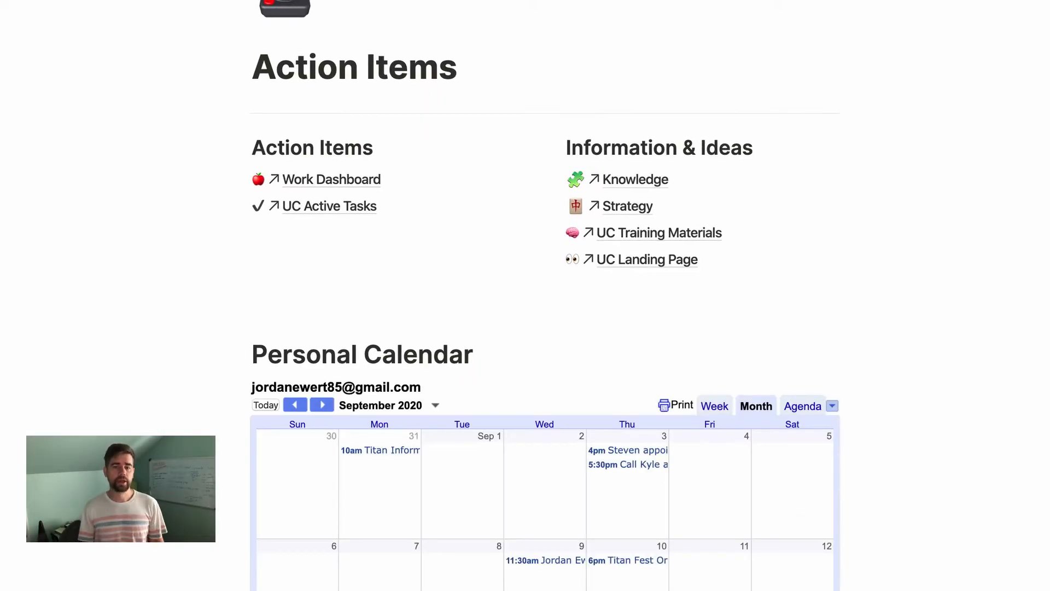
{"action": "scroll", "coordinate": [545, 295], "scroll_direction": "down", "scroll_amount": 3}
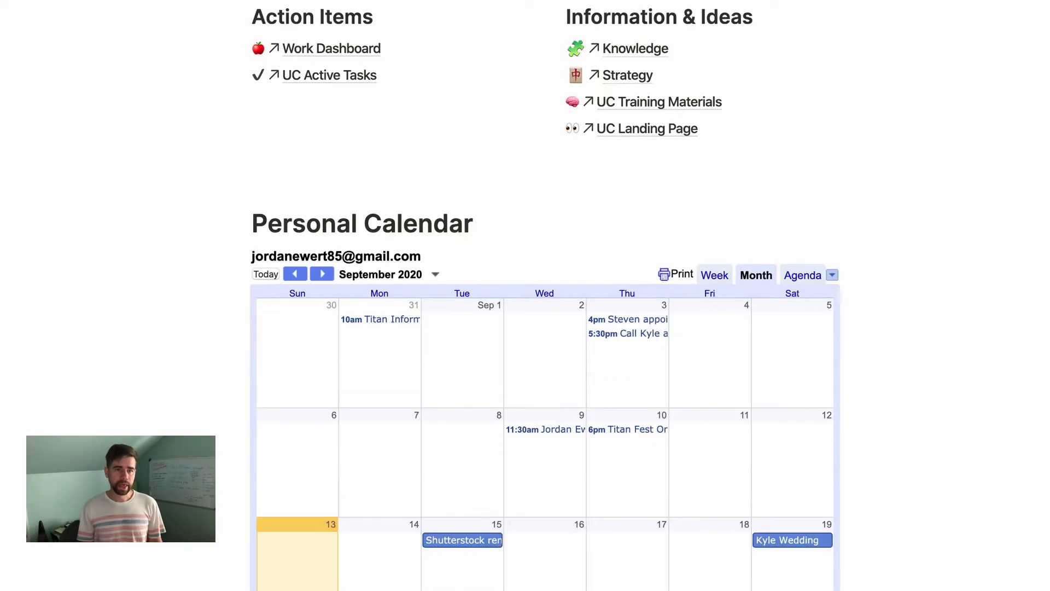
{"action": "scroll", "coordinate": [897, 530], "scroll_direction": "down", "scroll_amount": 4}
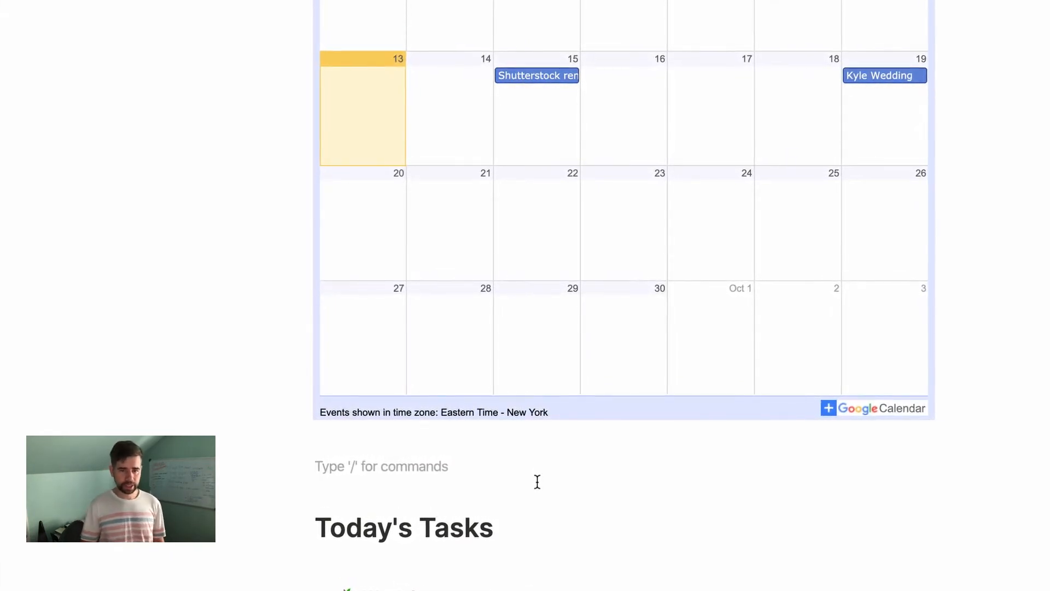
- Switch to Chrome and load calendar.google.com in a new window
{"action": "key", "text": "super+Tab"}
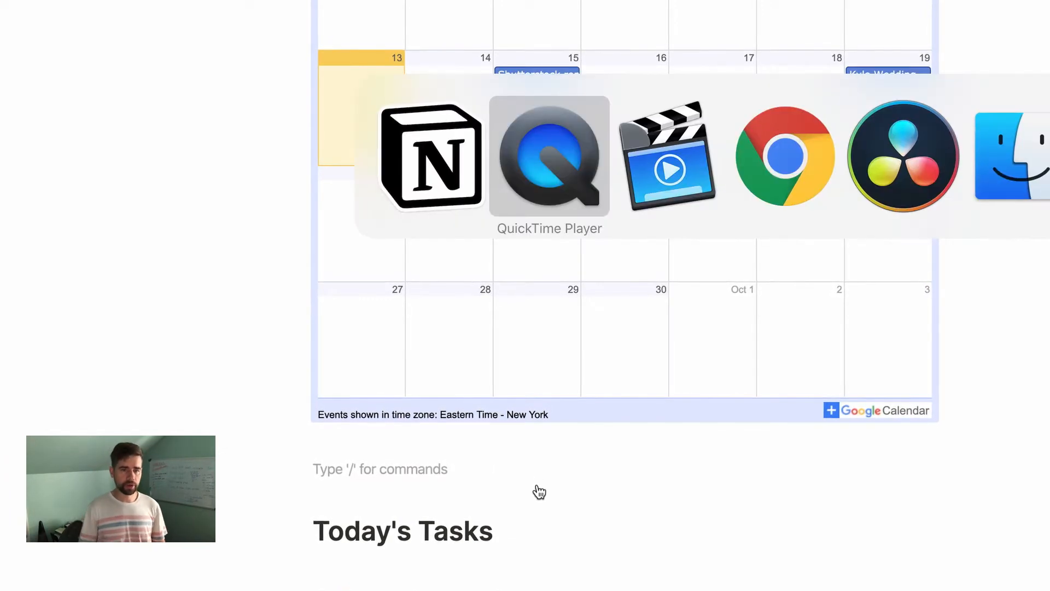
{"action": "key", "text": "super+Tab"}
{"action": "key", "text": "super+Tab"}
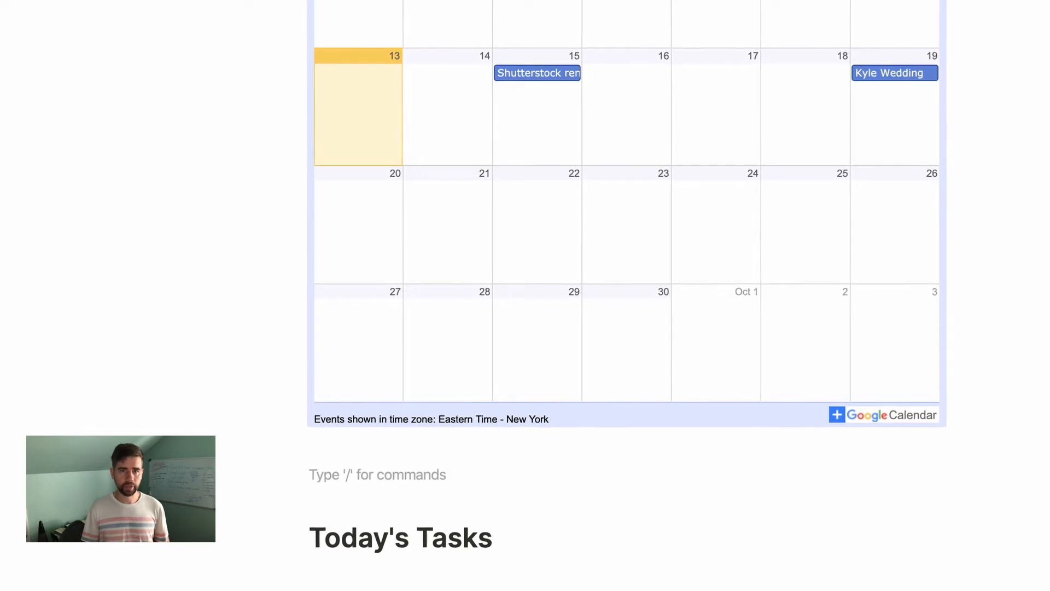
{"action": "key", "text": "super+n"}
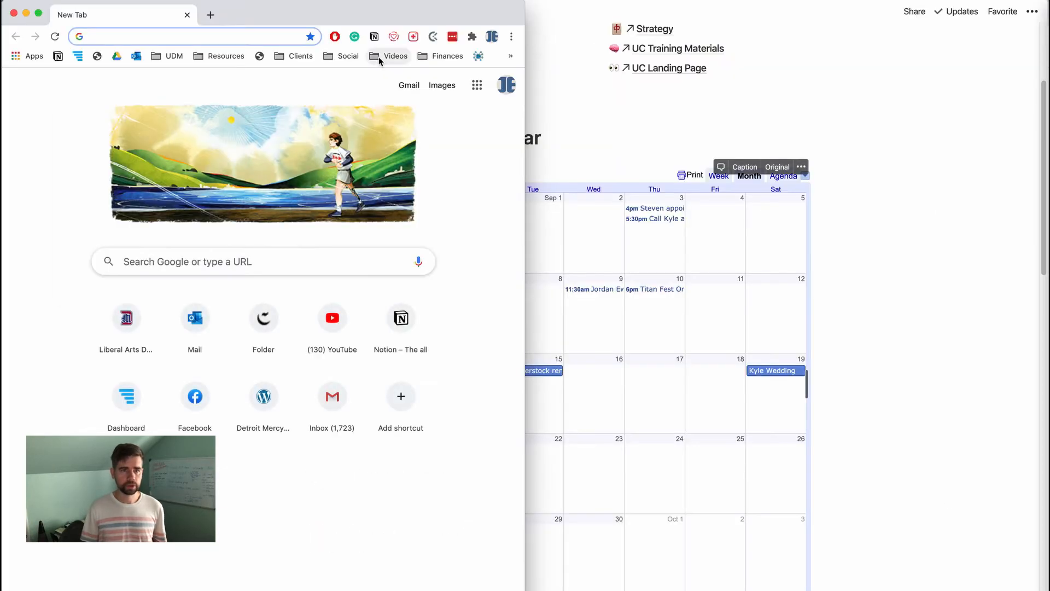
{"action": "key", "text": "ctrl+alt+Return"}
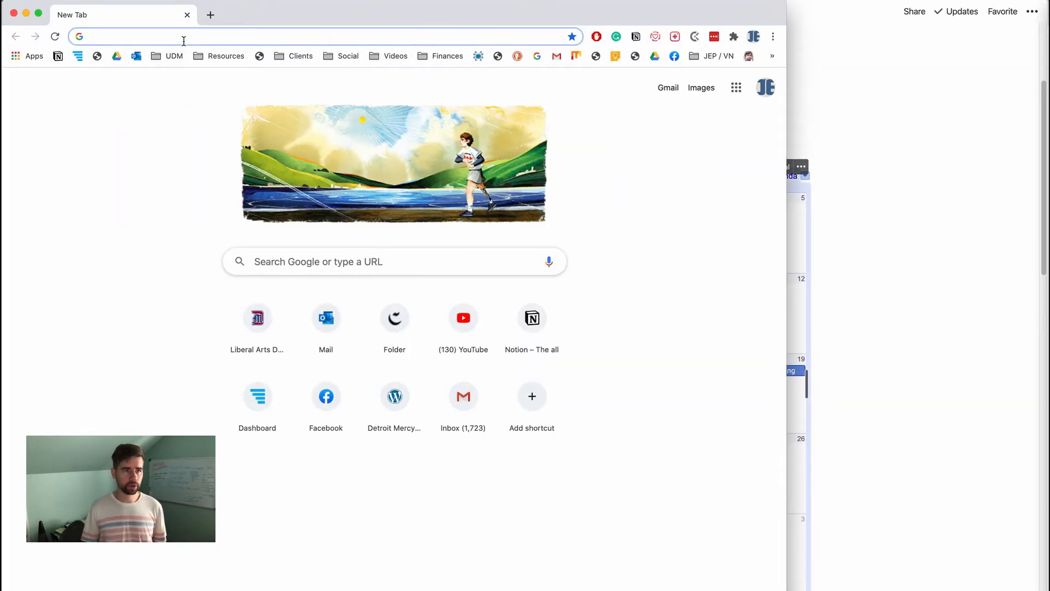
{"action": "type", "text": "calendar.google.com"}
{"action": "key", "text": "Return"}
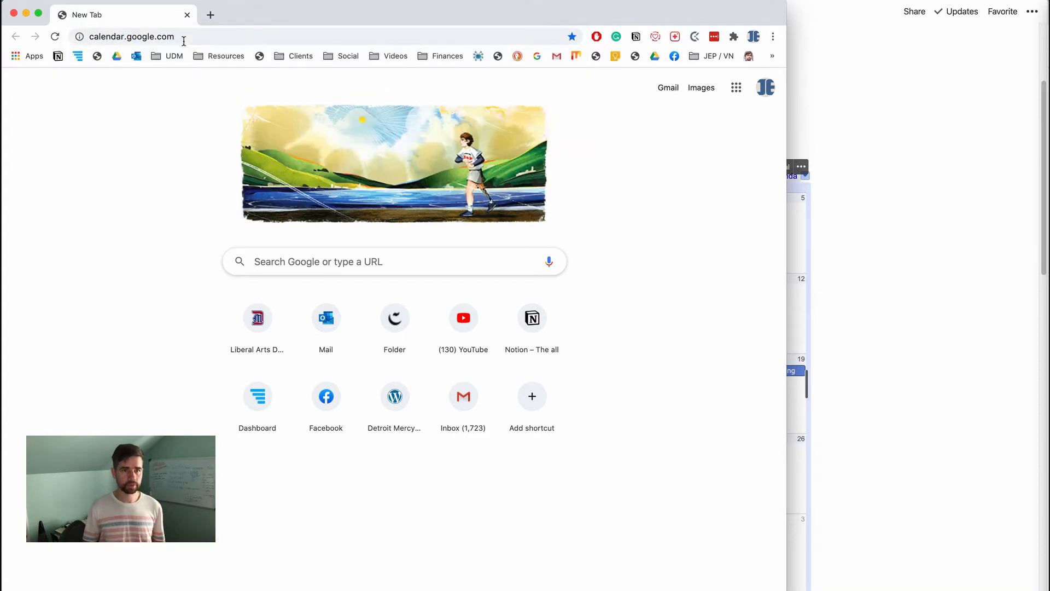
{"action": "key", "text": "ctrl+alt+Return"}
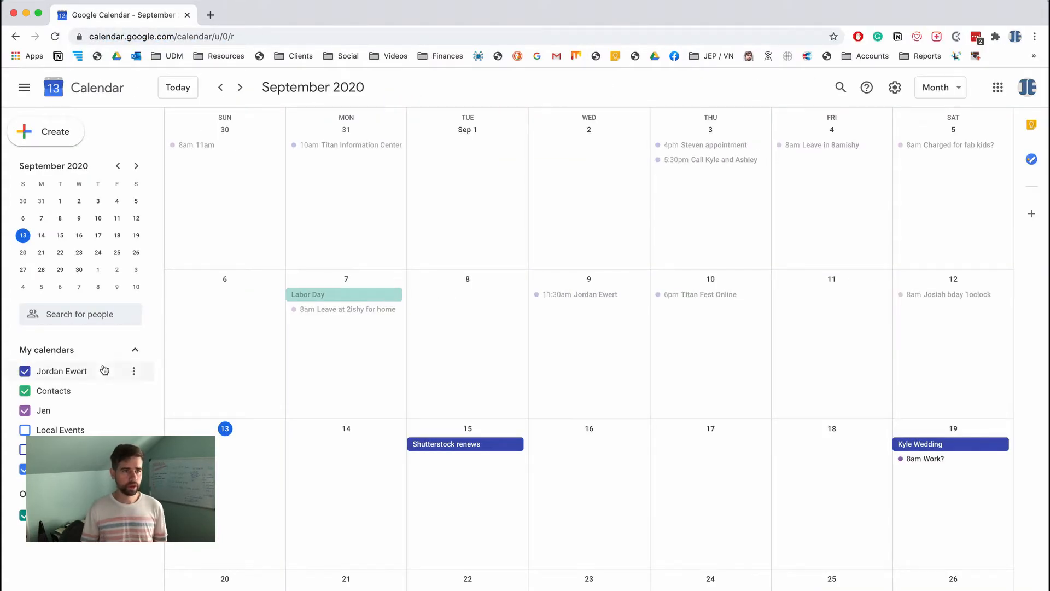
- Open the sharing settings of the personal calendar and make it available to the public, accepting the warning
{"action": "left_click", "coordinate": [133, 371]}
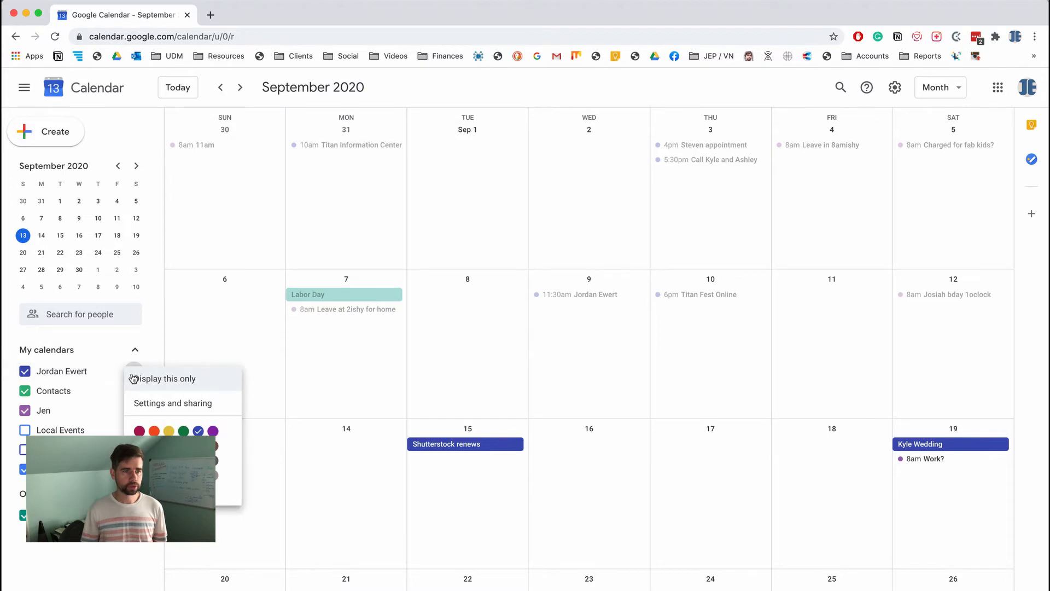
{"action": "left_click", "coordinate": [196, 406]}
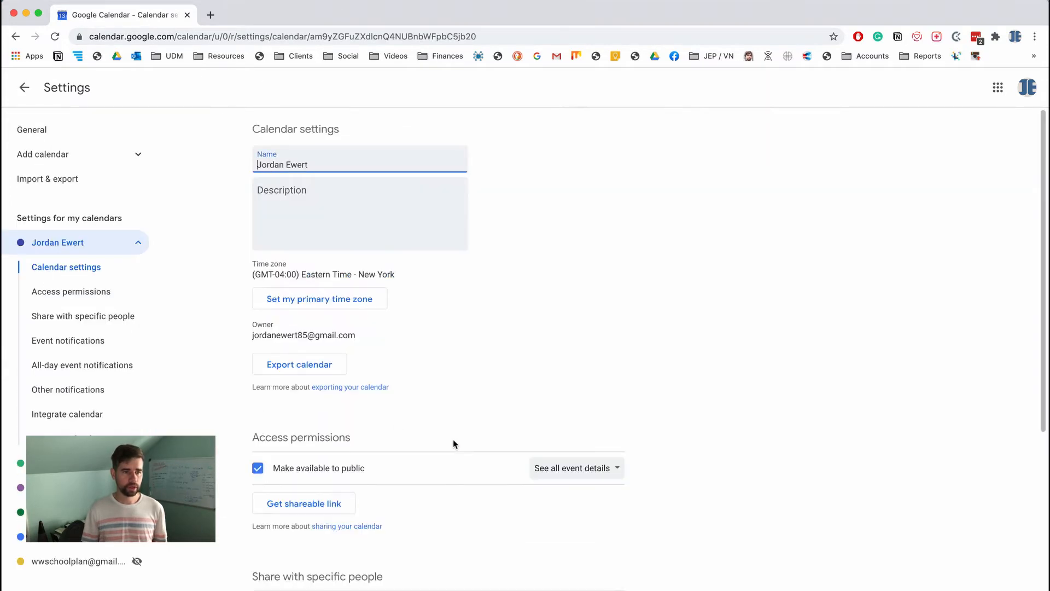
{"action": "left_click", "coordinate": [257, 470]}
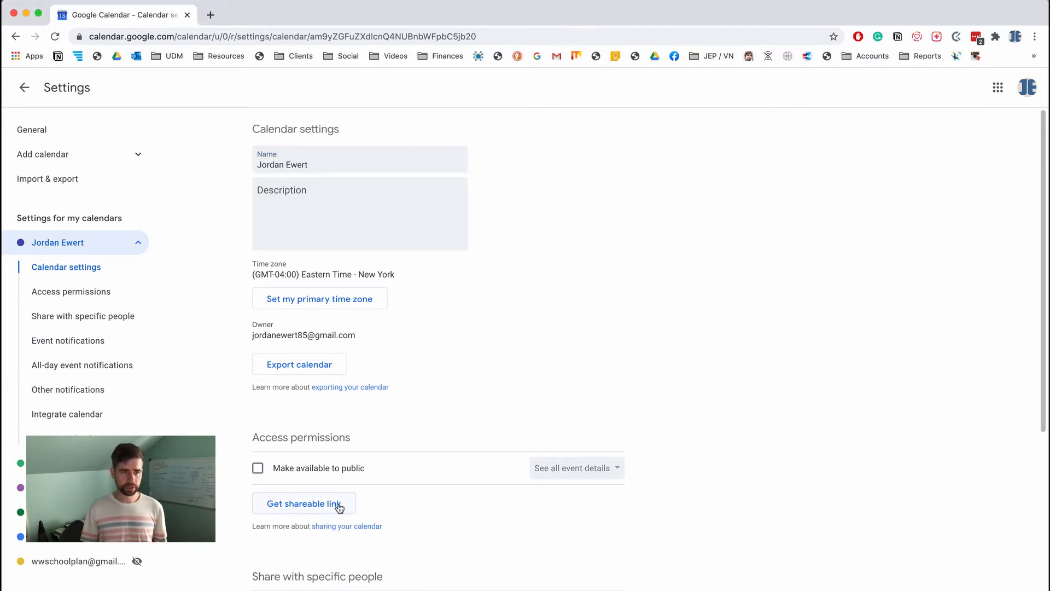
{"action": "left_click", "coordinate": [257, 469]}
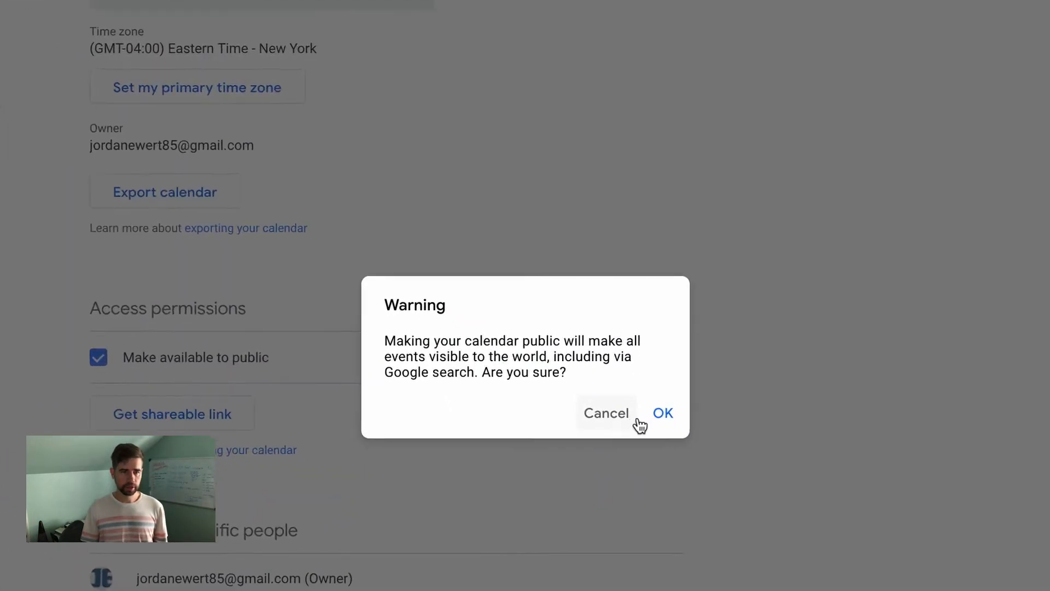
{"action": "left_click", "coordinate": [666, 411]}
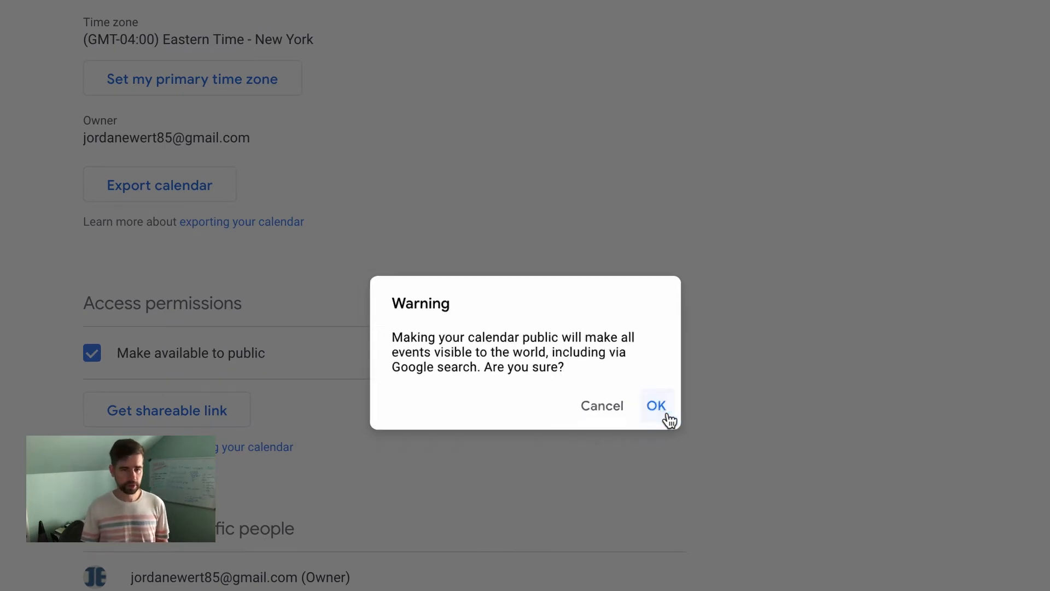
- Copy the public URL of the calendar from the Integrate calendar settings
{"action": "scroll", "coordinate": [758, 489], "scroll_direction": "down", "scroll_amount": 15}
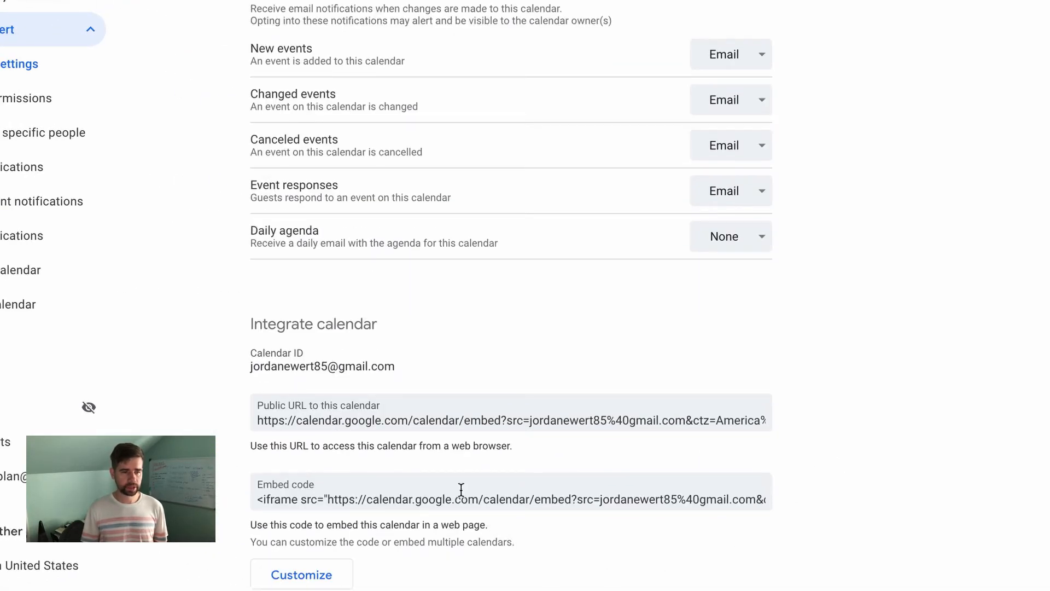
{"action": "left_click", "coordinate": [394, 422]}
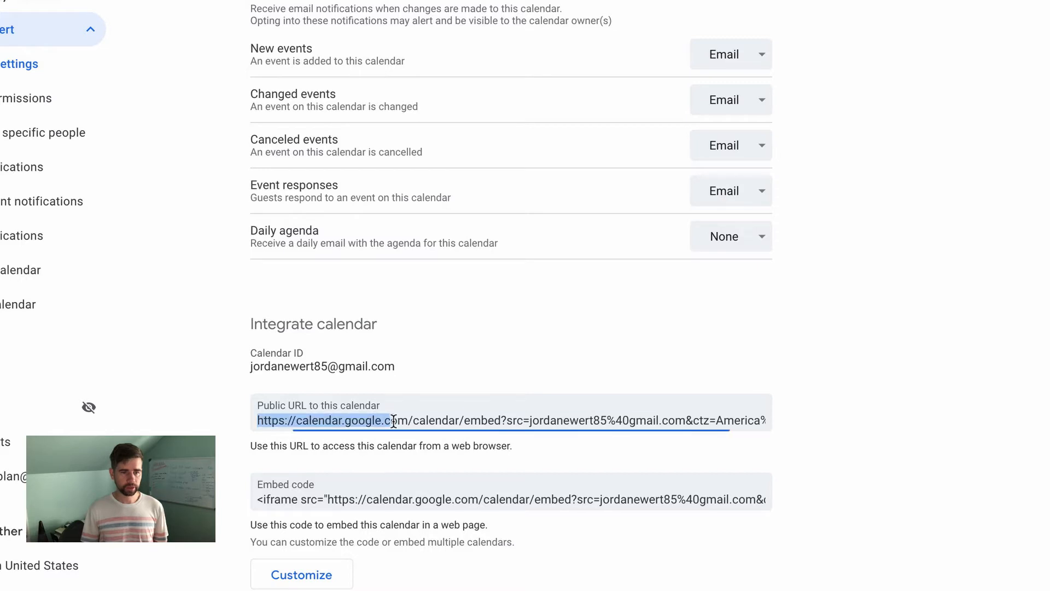
{"action": "triple_click", "coordinate": [449, 412]}
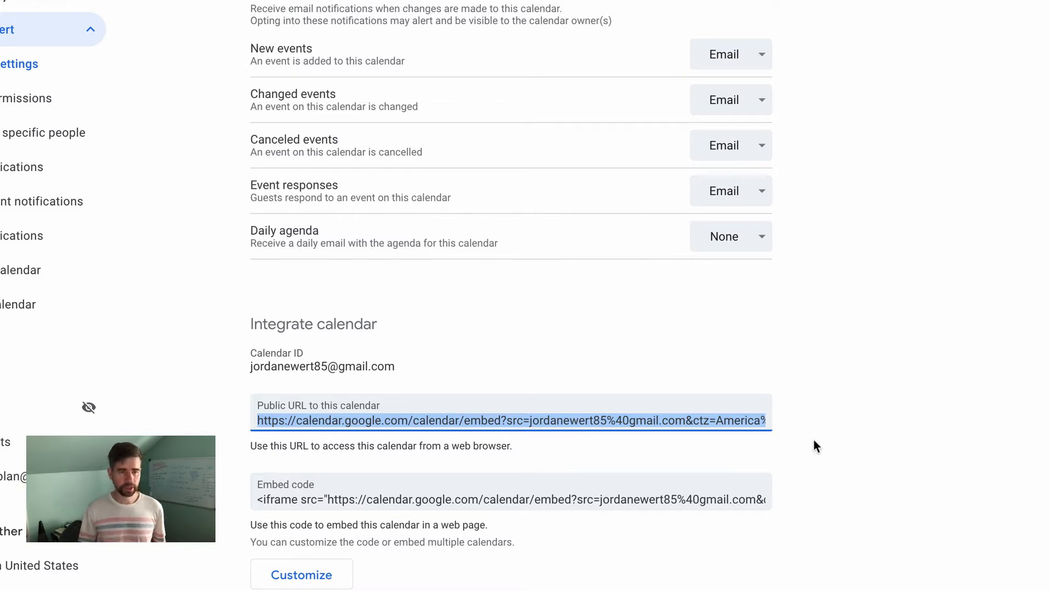
- Switch back to Notion, embed the copied calendar URL in the empty block above Today's Tasks, and widen the embed
{"action": "key", "text": "super+Tab"}
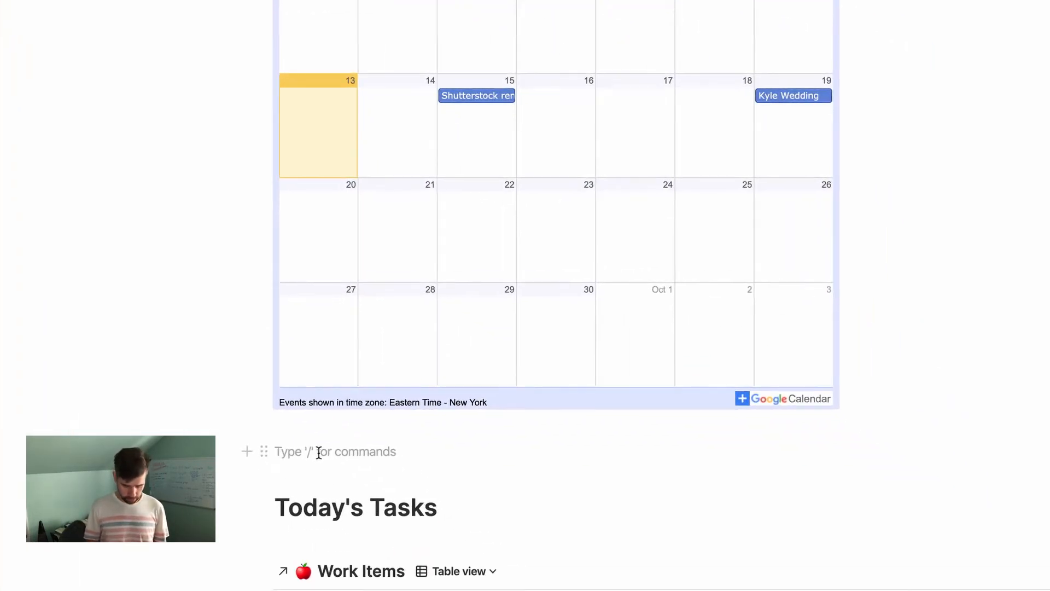
{"action": "type", "text": "/em"}
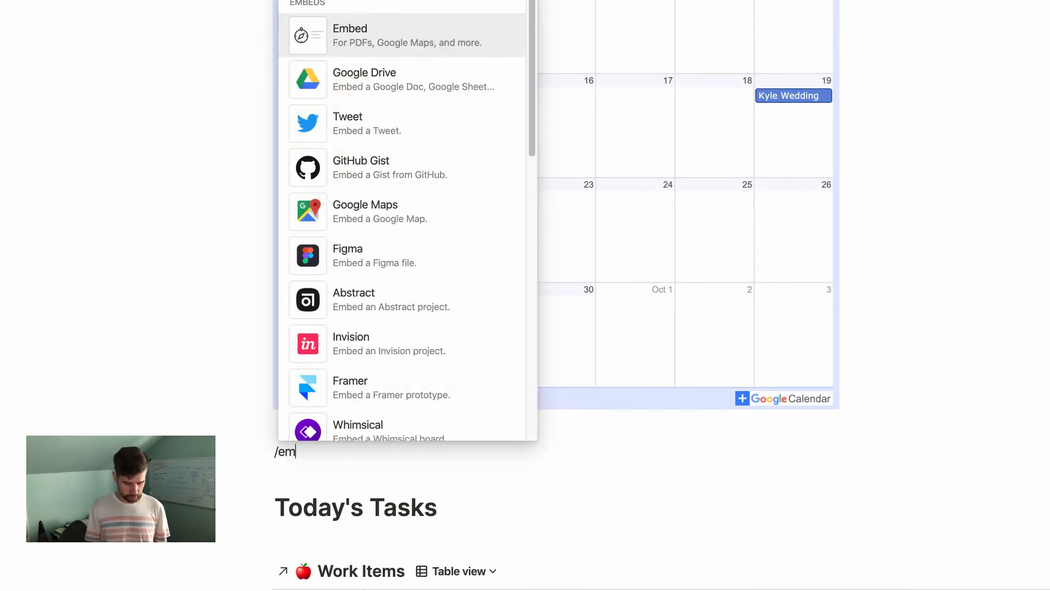
{"action": "key", "text": "Return"}
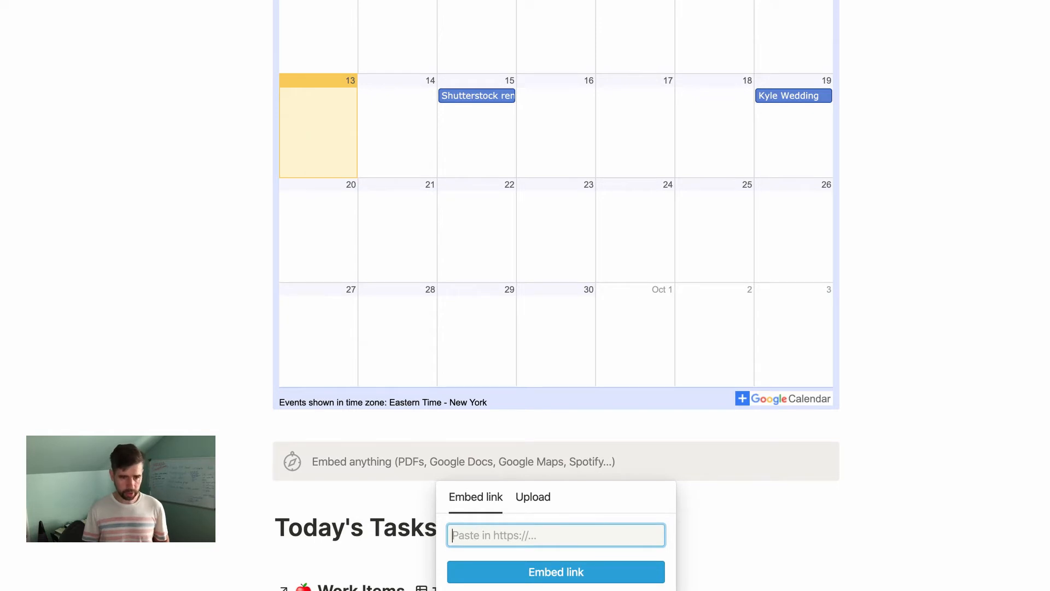
{"action": "key", "text": "ctrl+v"}
{"action": "left_click", "coordinate": [574, 572]}
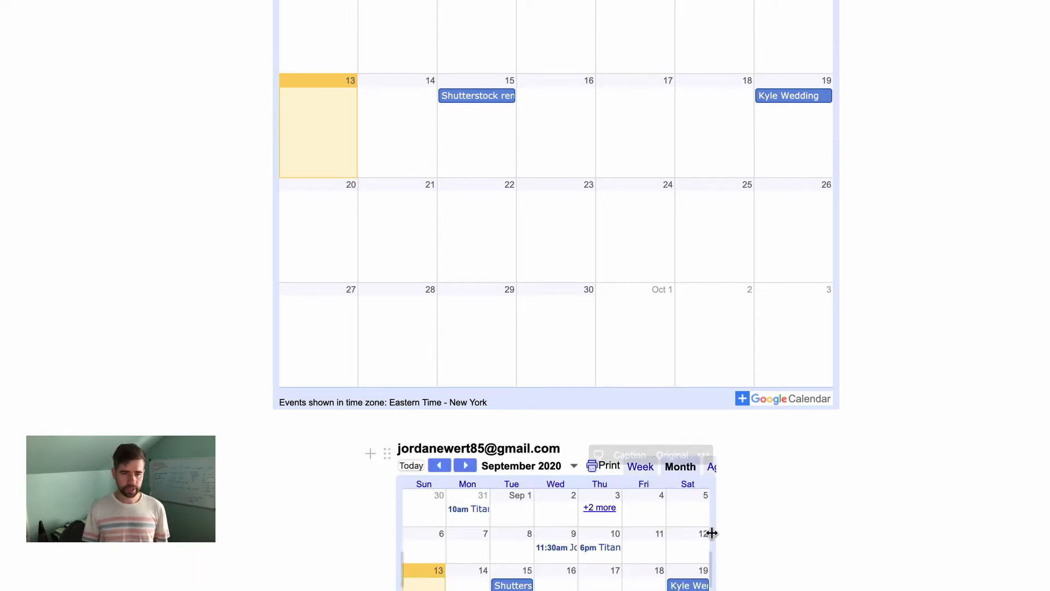
{"action": "left_click_drag", "start_coordinate": [715, 535], "coordinate": [864, 487]}
{"action": "scroll", "coordinate": [864, 486], "scroll_direction": "down", "scroll_amount": 2}
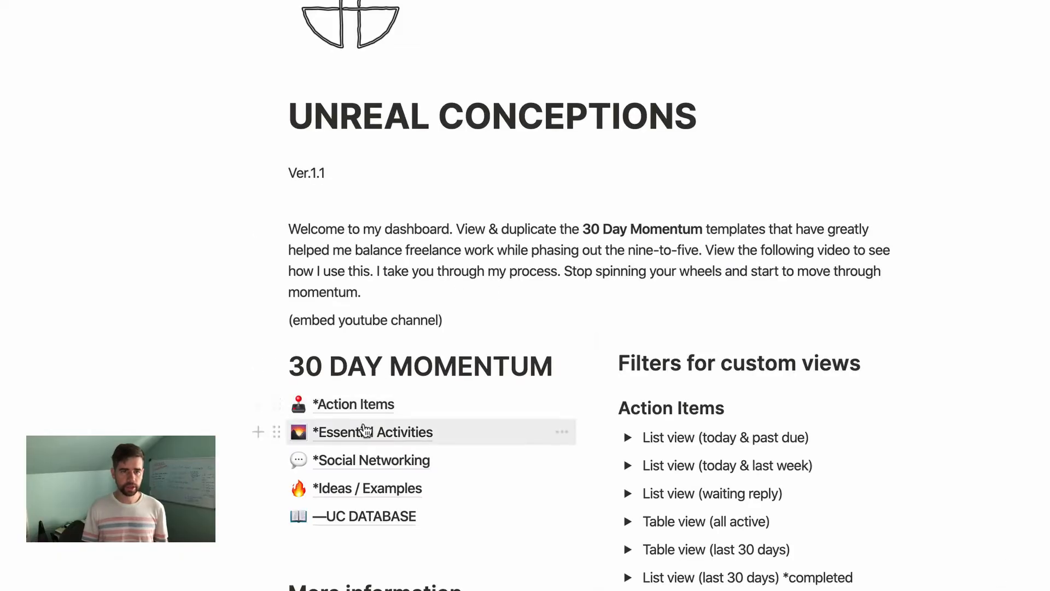
- Open the *Action Items page and add an Embed block below the line "Optional: embed personal calendar here"
{"action": "left_click", "coordinate": [353, 405]}
{"action": "left_click_drag", "start_coordinate": [545, 295], "coordinate": [288, 296]}
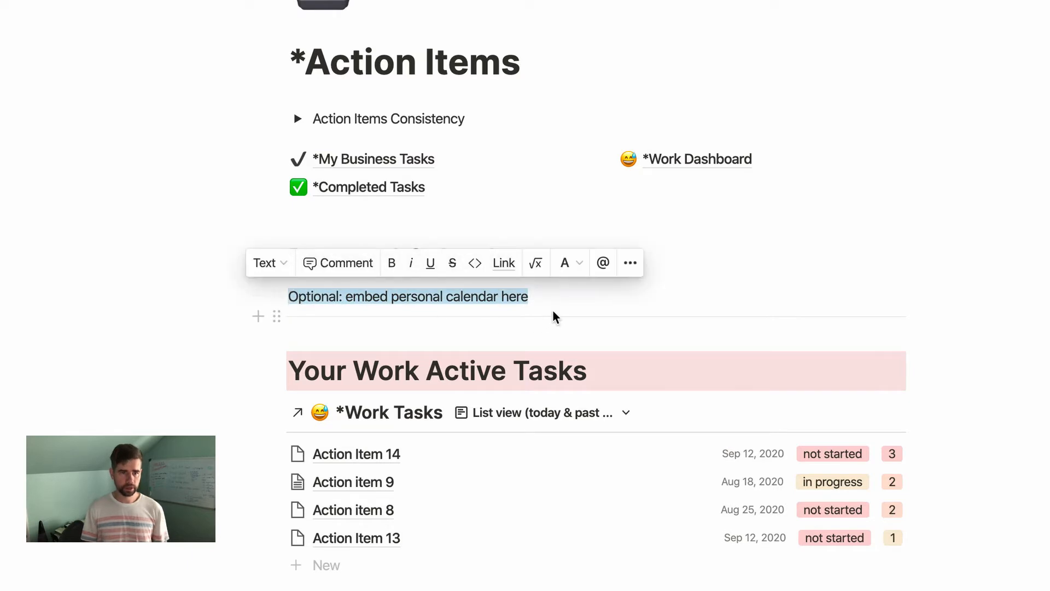
{"action": "key", "text": "Return"}
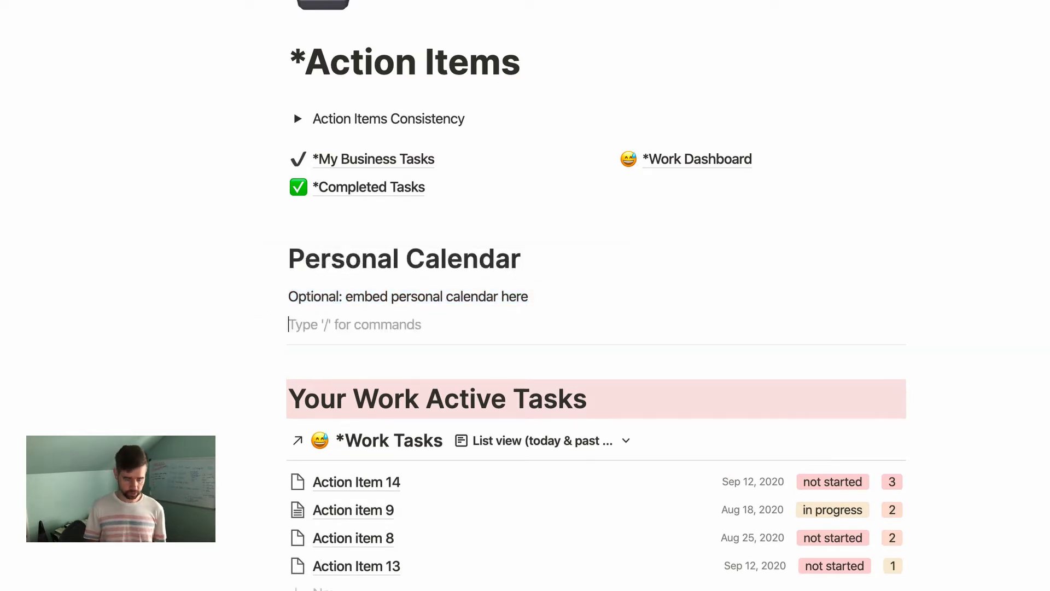
{"action": "type", "text": "/"}
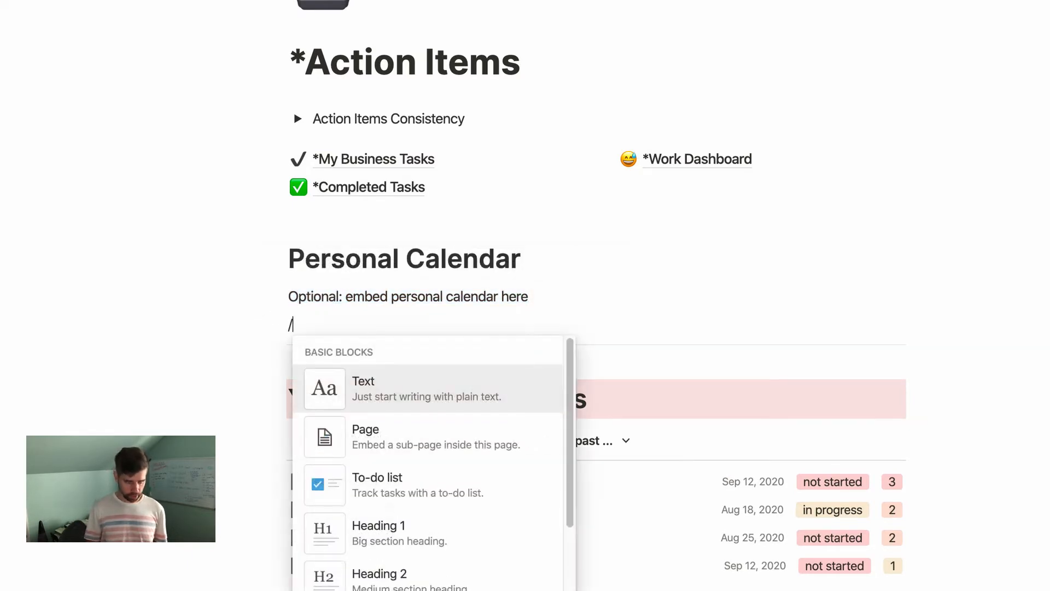
{"action": "type", "text": "emb"}
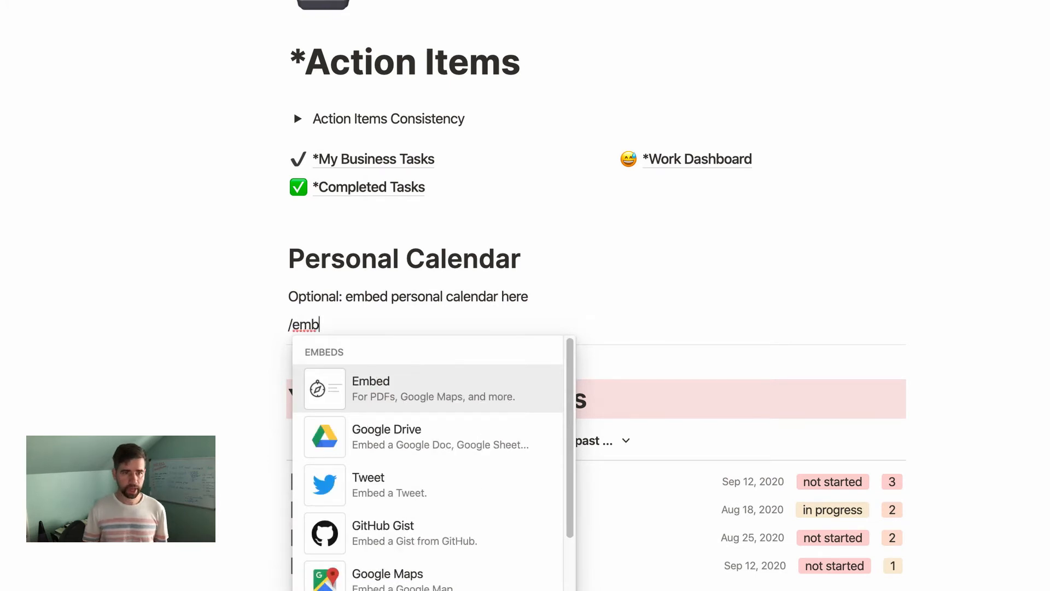
{"action": "key", "text": "Return"}
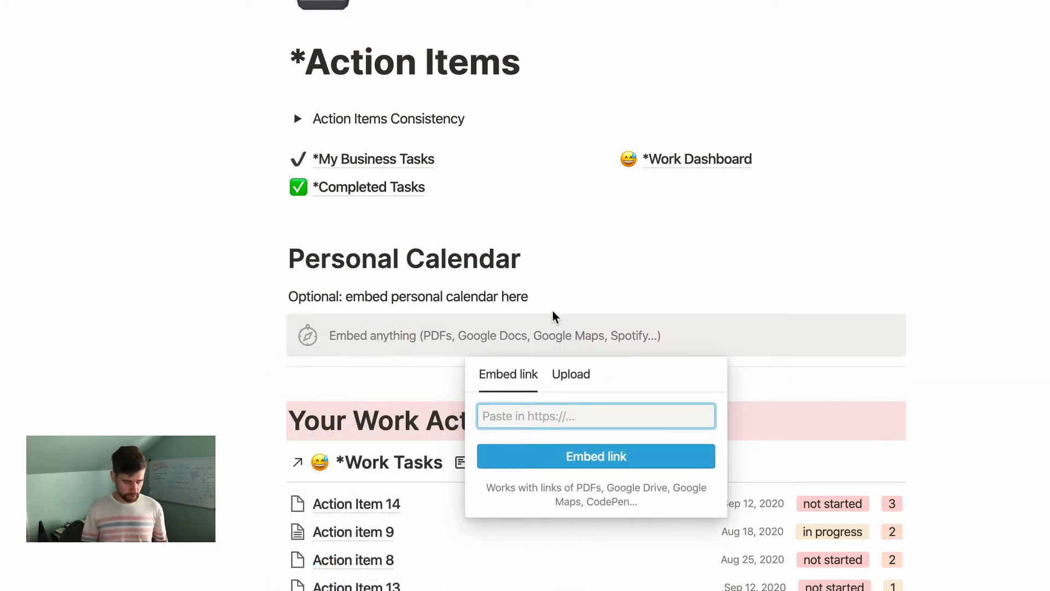
- Embed the copied calendar URL in the new block, widen the calendar to the page width and make it taller
{"action": "key", "text": "super+v"}
{"action": "left_click", "coordinate": [596, 456]}
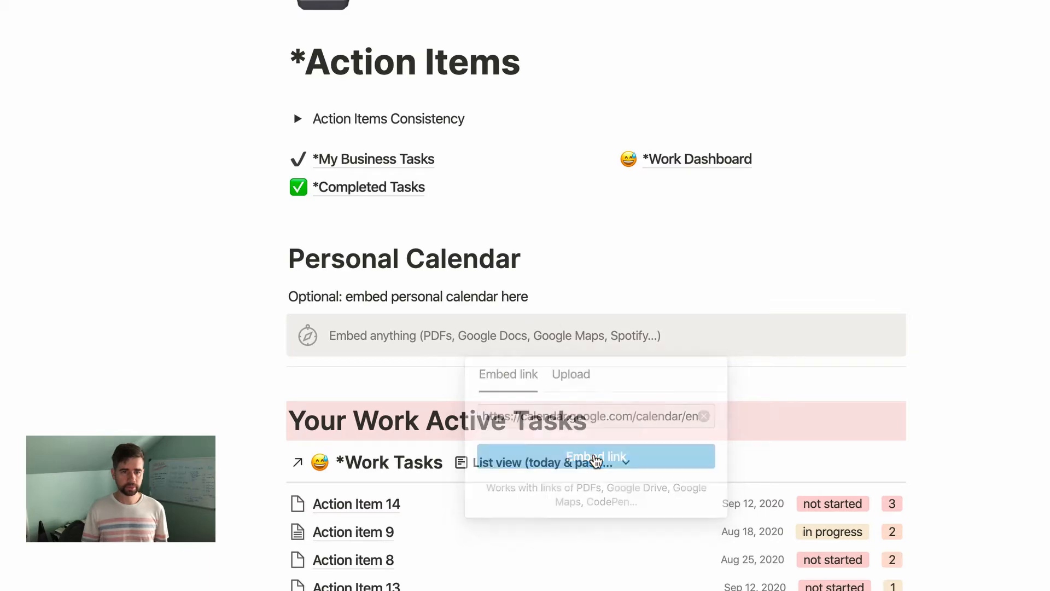
{"action": "left_click_drag", "start_coordinate": [757, 417], "coordinate": [896, 428]}
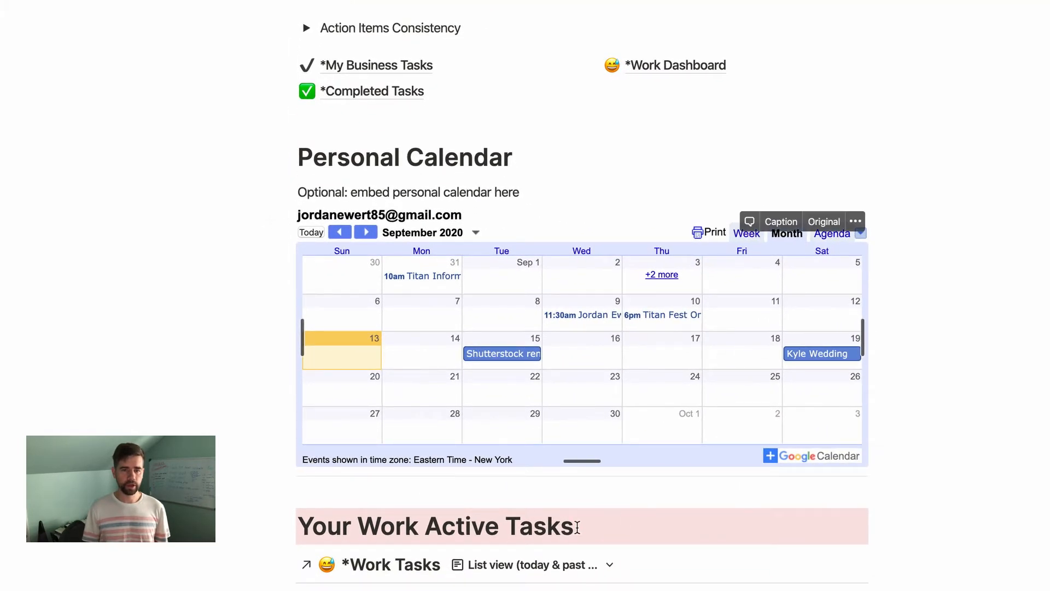
{"action": "left_click_drag", "start_coordinate": [600, 465], "coordinate": [617, 566]}
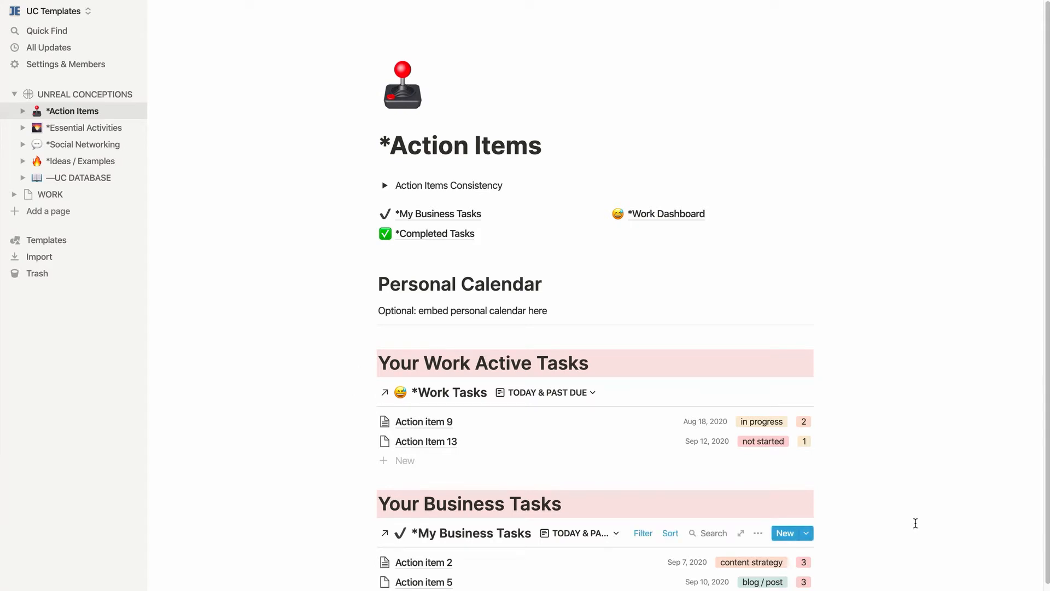
- Look over the start of the *Action Items page and its Personal Calendar section with the optional embed placeholder
{"action": "scroll", "coordinate": [916, 523], "scroll_direction": "down", "scroll_amount": 1}
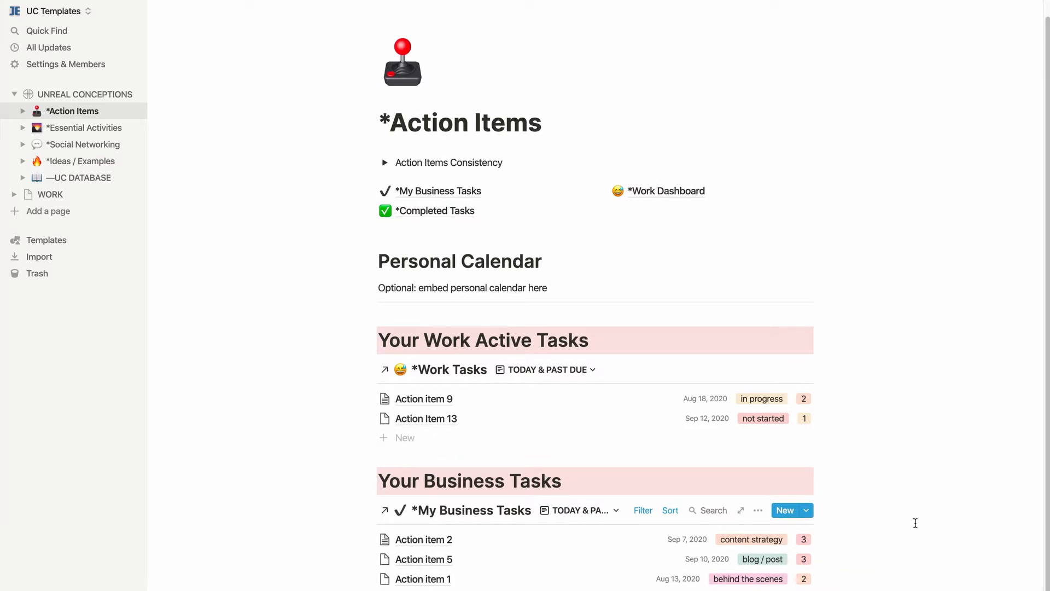
{"action": "scroll", "coordinate": [916, 523], "scroll_direction": "down", "scroll_amount": 4}
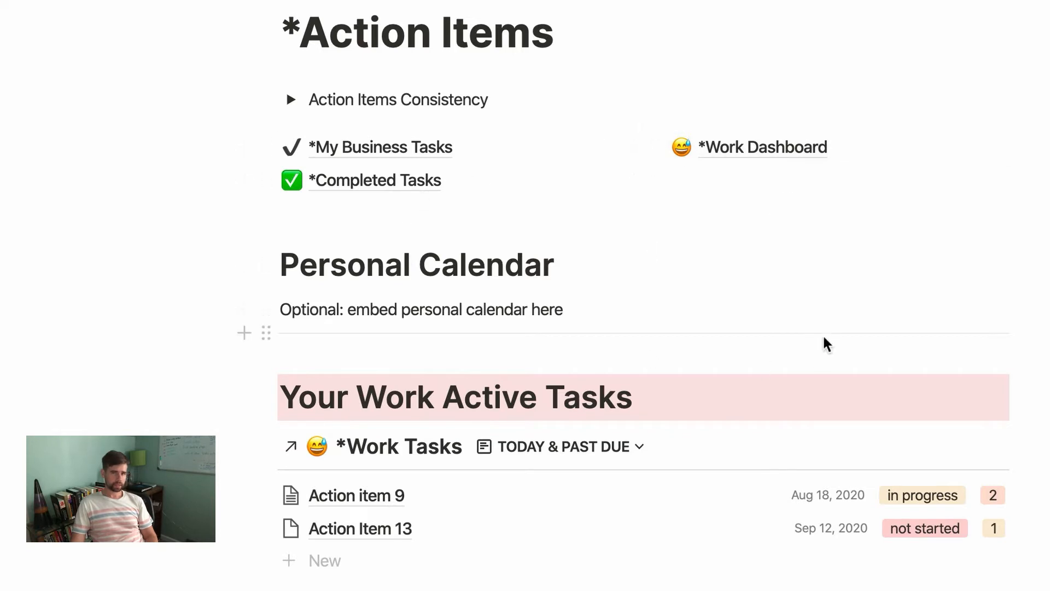
{"action": "scroll", "coordinate": [645, 493], "scroll_direction": "down", "scroll_amount": 2}
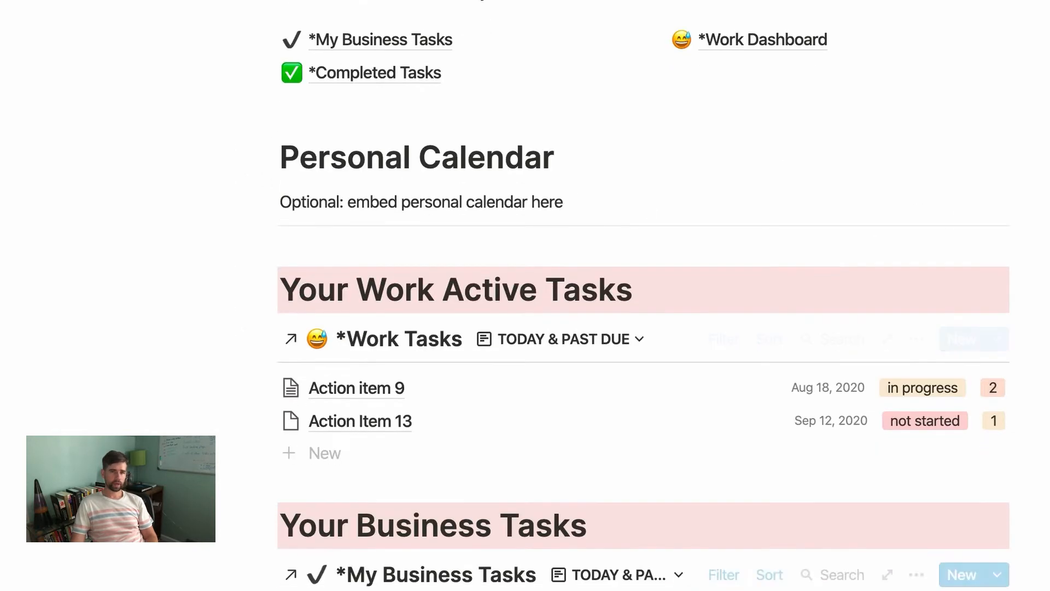
{"action": "scroll", "coordinate": [644, 296], "scroll_direction": "up", "scroll_amount": 1}
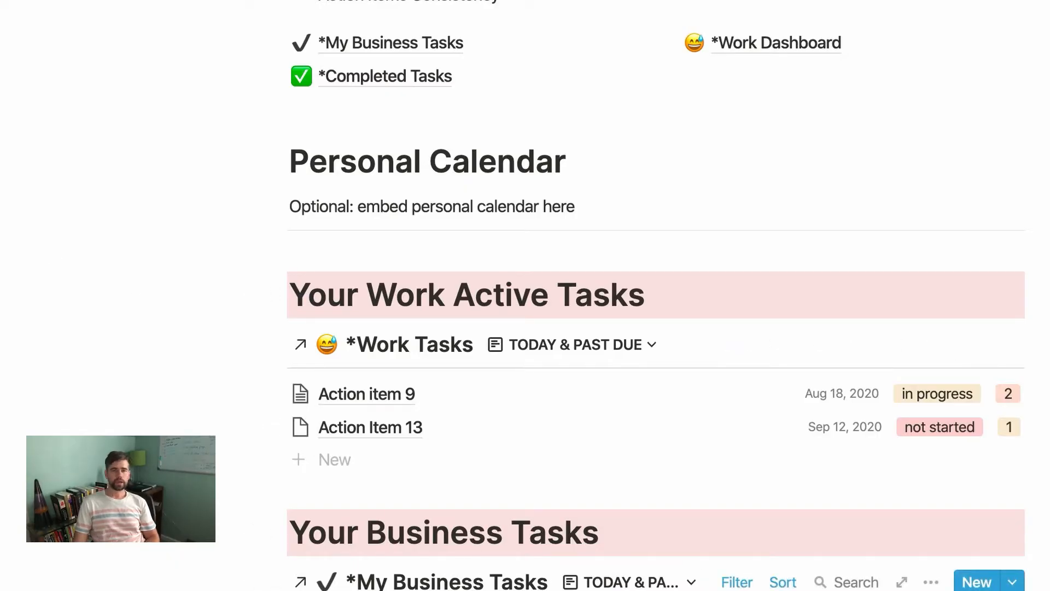
{"action": "scroll", "coordinate": [656, 329], "scroll_direction": "down", "scroll_amount": 1}
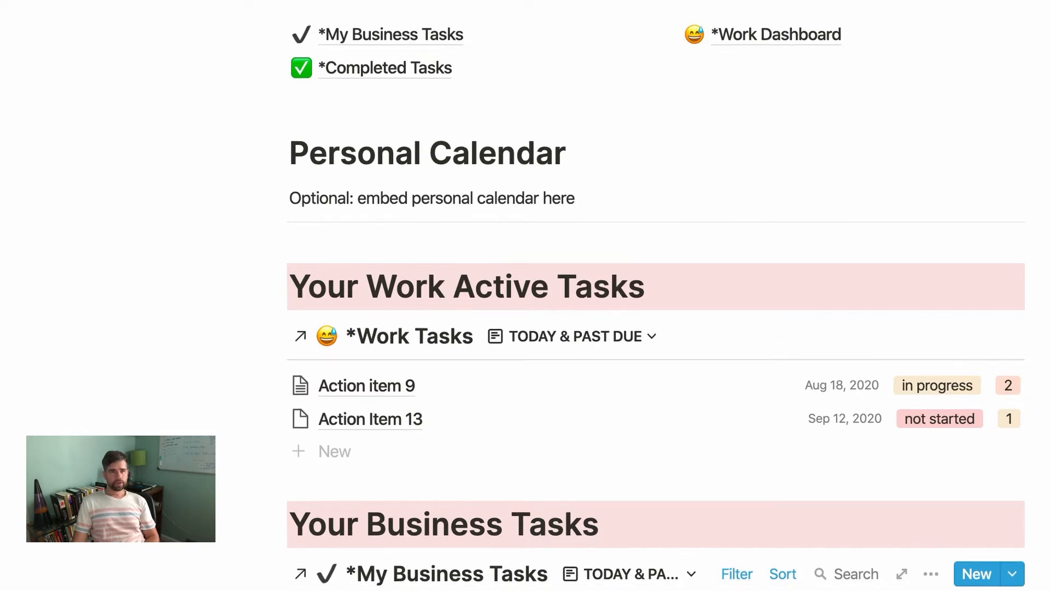
{"action": "left_click_drag", "start_coordinate": [289, 198], "coordinate": [560, 211]}
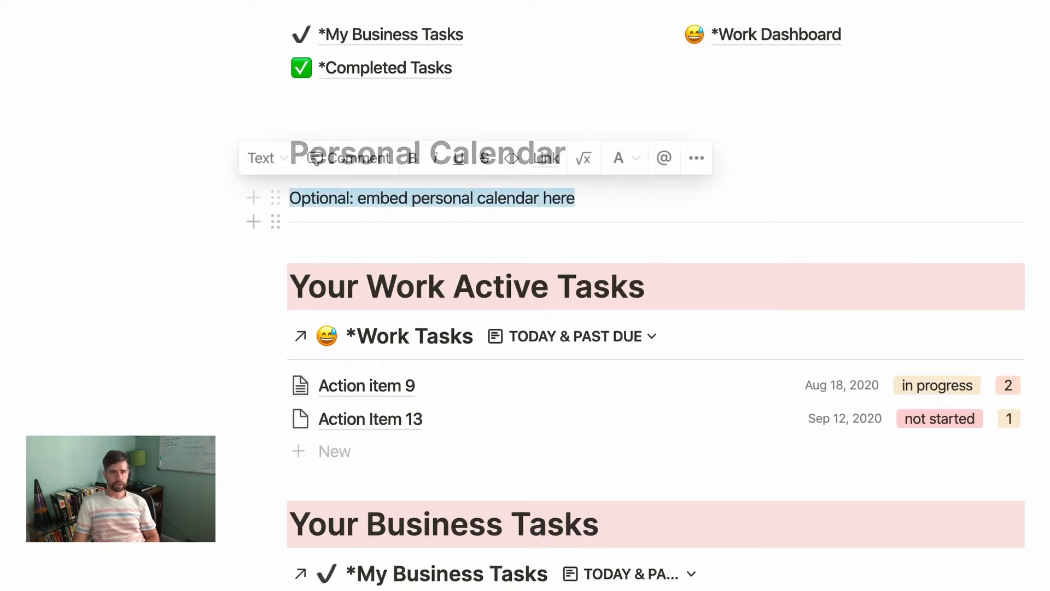
{"action": "left_click", "coordinate": [648, 286]}
- Examine the Work Active Tasks, Business Tasks, Future Tasks and Recently Completed Business Tasks lists on the *Action Items page
{"action": "scroll", "coordinate": [657, 328], "scroll_direction": "down", "scroll_amount": 1}
{"action": "scroll", "coordinate": [657, 328], "scroll_direction": "down", "scroll_amount": 3}
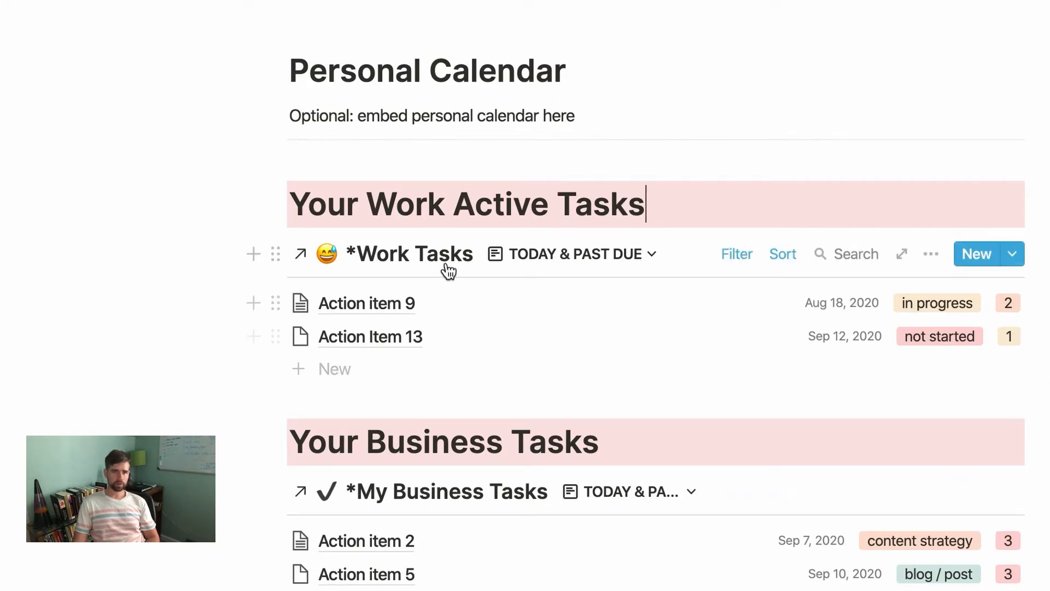
{"action": "left_click_drag", "start_coordinate": [367, 212], "coordinate": [553, 216]}
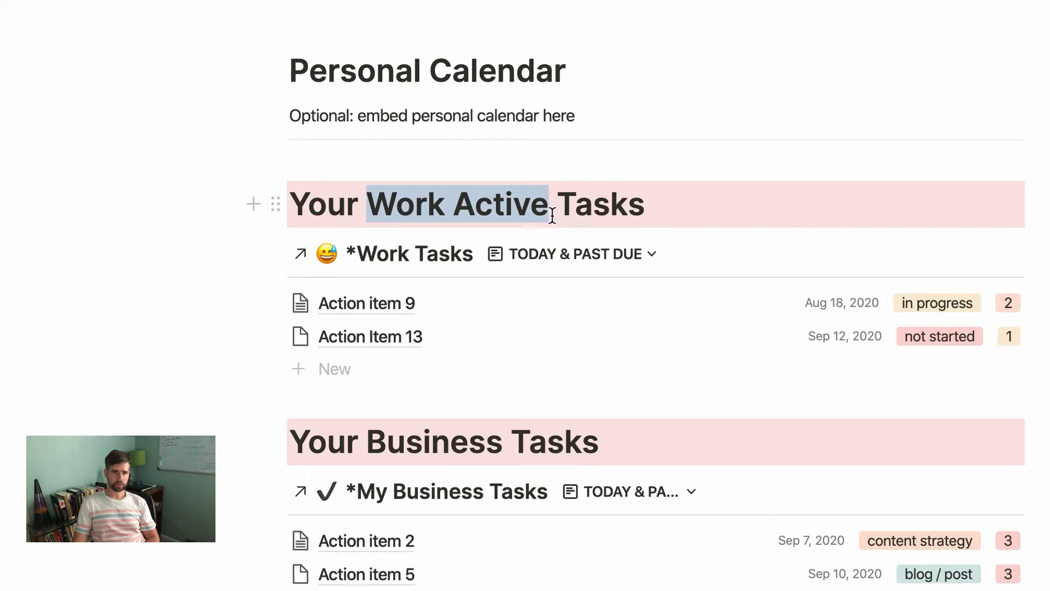
{"action": "left_click", "coordinate": [1039, 286]}
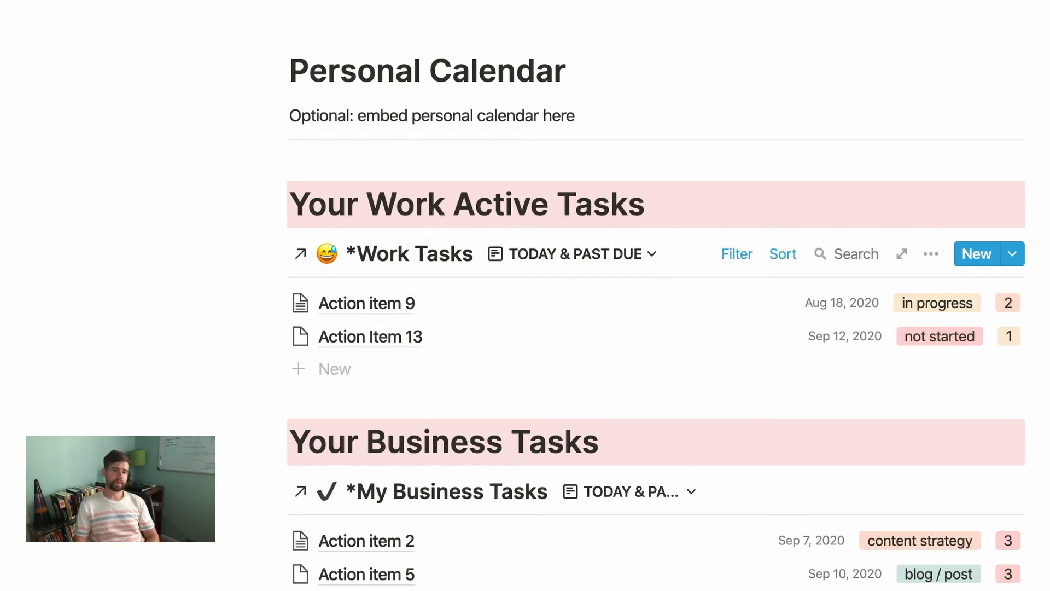
{"action": "left_click_drag", "start_coordinate": [367, 441], "coordinate": [602, 422]}
{"action": "left_click", "coordinate": [645, 442]}
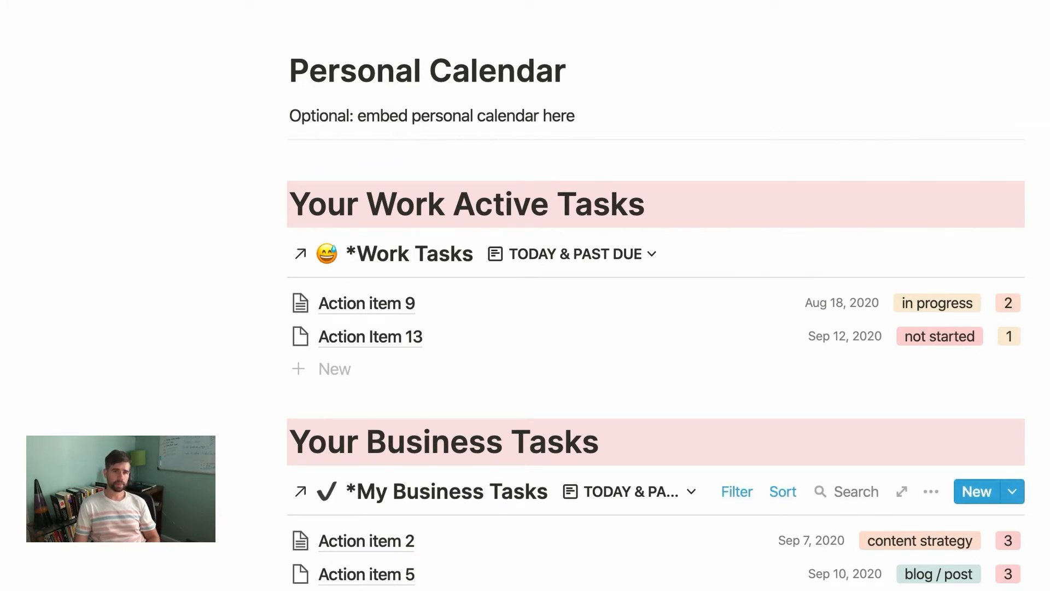
{"action": "scroll", "coordinate": [445, 360], "scroll_direction": "up", "scroll_amount": 1}
{"action": "scroll", "coordinate": [446, 360], "scroll_direction": "down", "scroll_amount": 5}
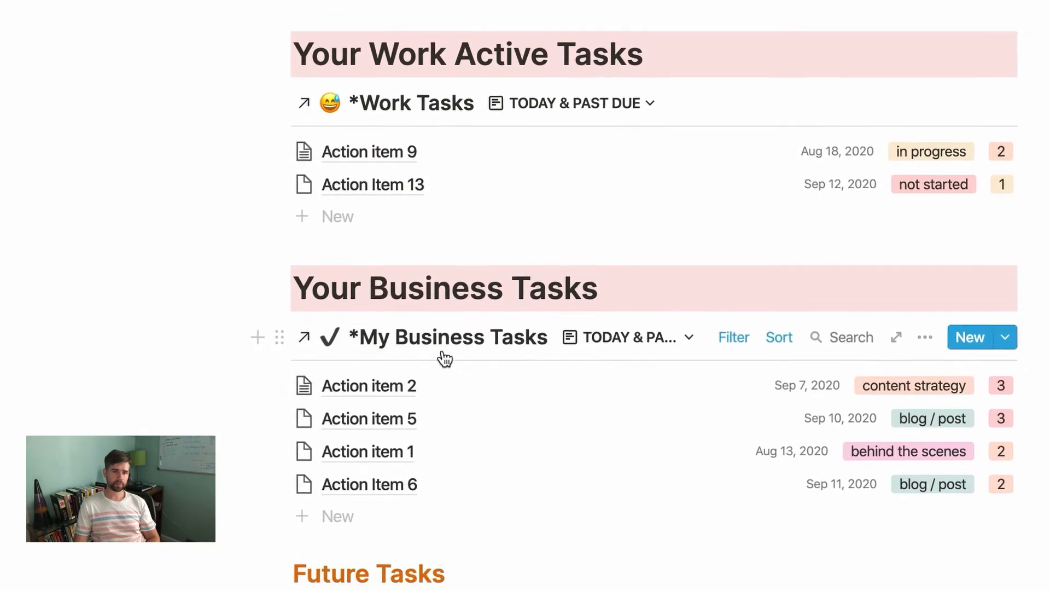
{"action": "scroll", "coordinate": [446, 360], "scroll_direction": "down", "scroll_amount": 8}
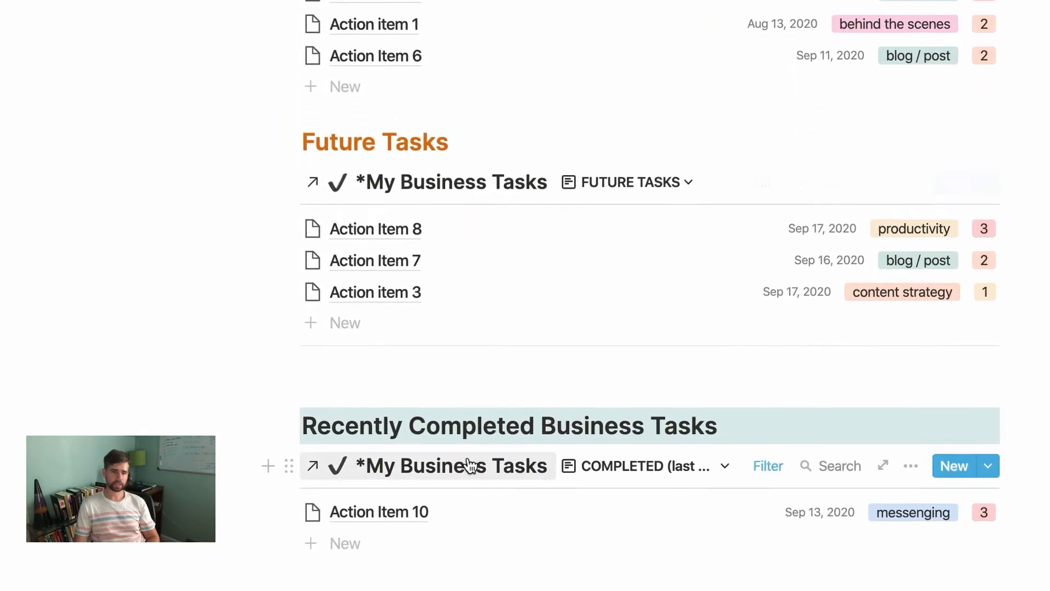
{"action": "scroll", "coordinate": [469, 463], "scroll_direction": "up", "scroll_amount": 5}
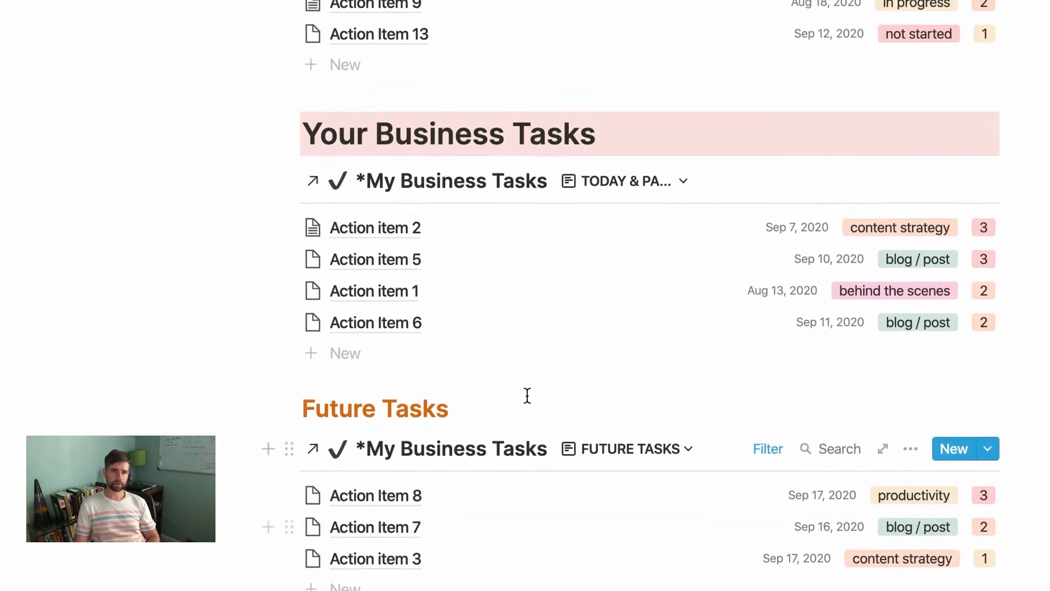
{"action": "scroll", "coordinate": [476, 140], "scroll_direction": "up", "scroll_amount": 3}
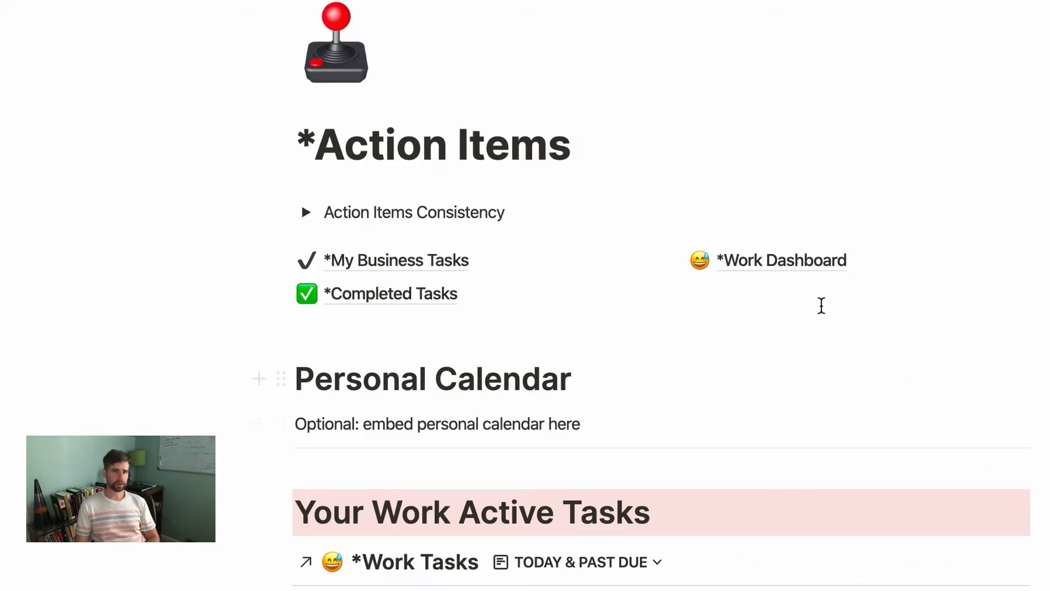
- Open the *Work Dashboard page and examine its Today & Past Due, Future Tasks and Waiting for a Response or On Pause lists
{"action": "left_click", "coordinate": [797, 268]}
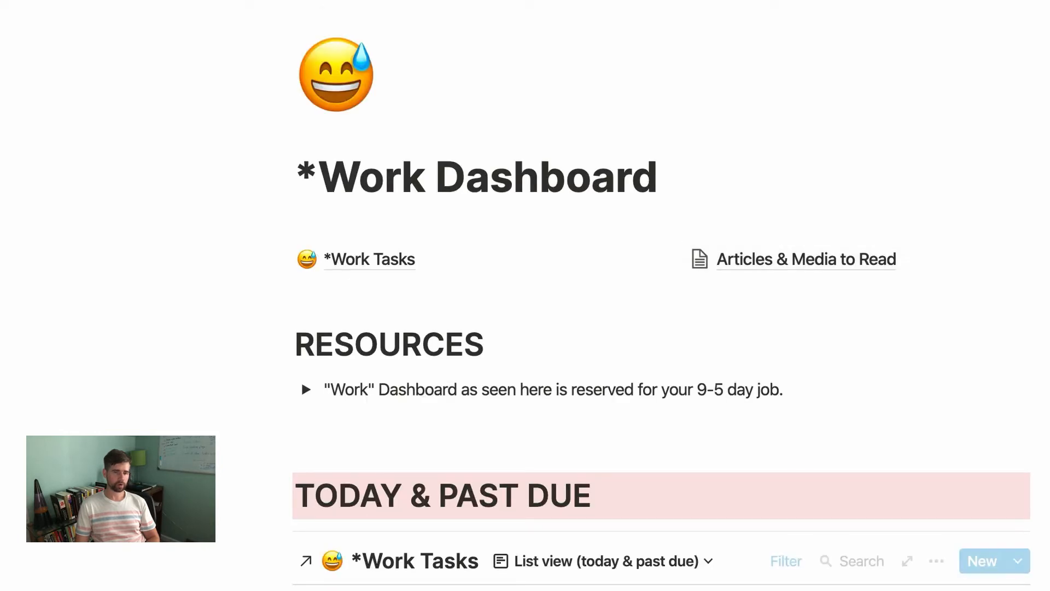
{"action": "scroll", "coordinate": [1029, 357], "scroll_direction": "down", "scroll_amount": 3}
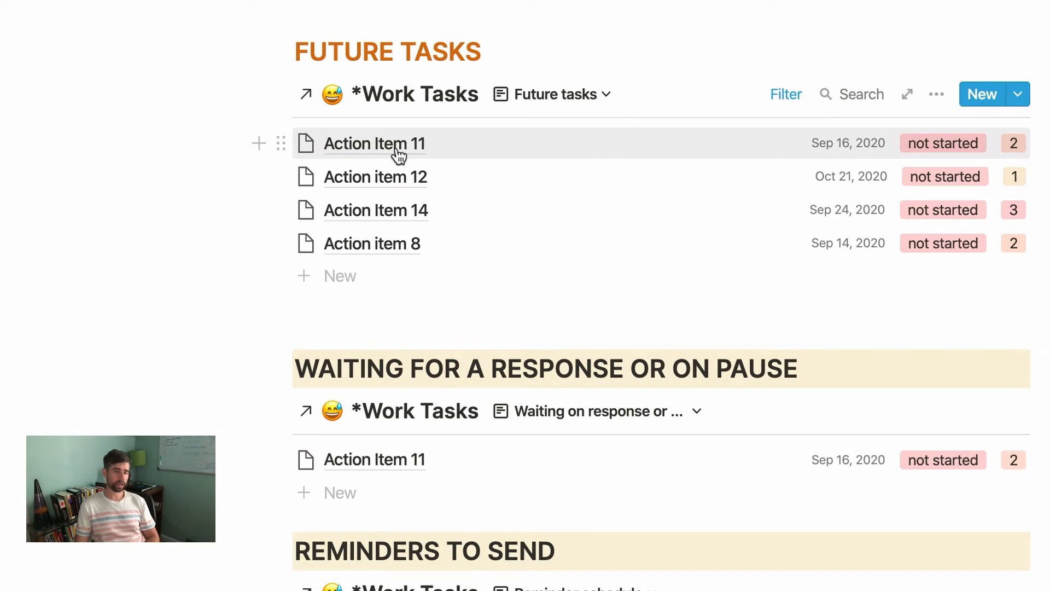
{"action": "scroll", "coordinate": [398, 156], "scroll_direction": "down", "scroll_amount": 2}
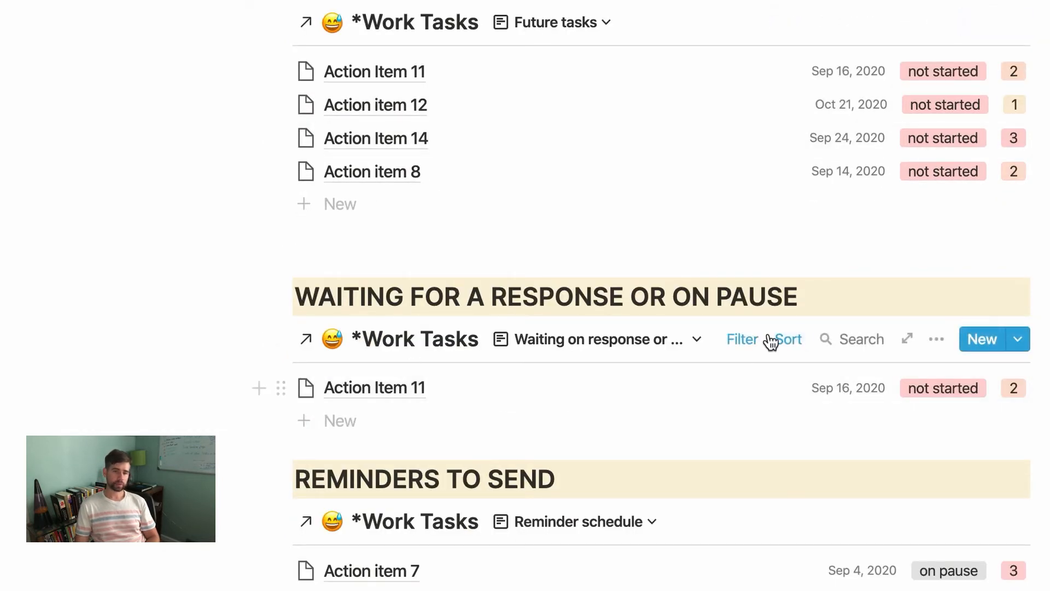
{"action": "left_click_drag", "start_coordinate": [748, 296], "coordinate": [467, 296]}
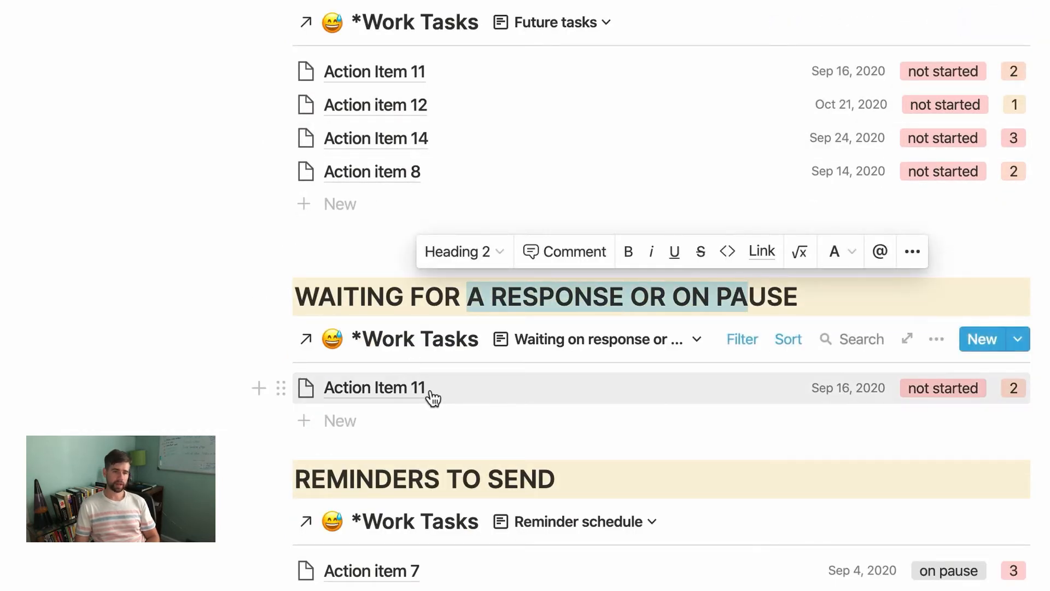
{"action": "left_click", "coordinate": [413, 389]}
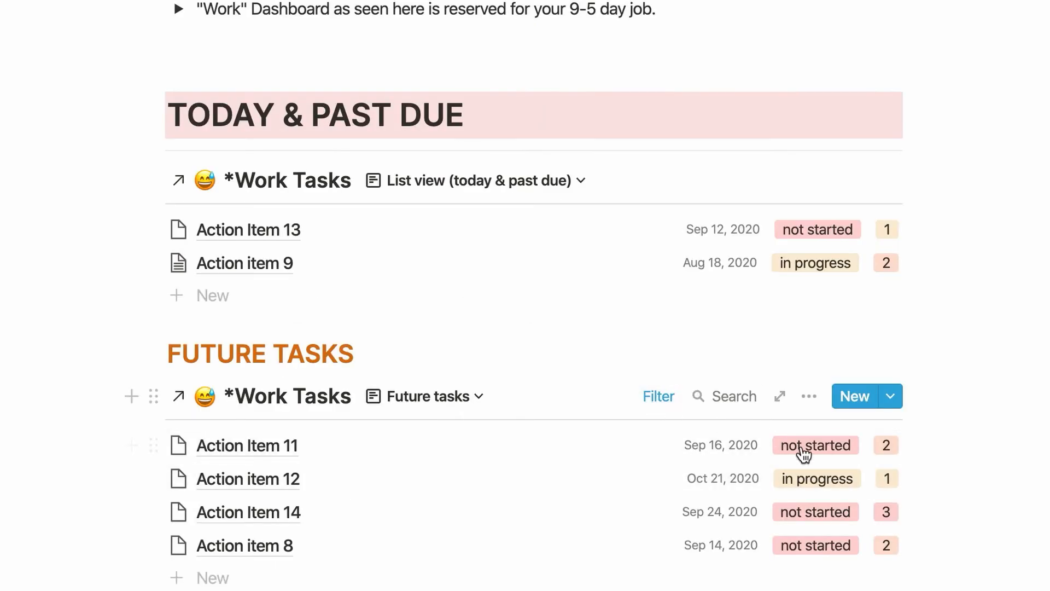
{"action": "scroll", "coordinate": [803, 456], "scroll_direction": "down", "scroll_amount": 2}
{"action": "scroll", "coordinate": [826, 476], "scroll_direction": "down", "scroll_amount": 3}
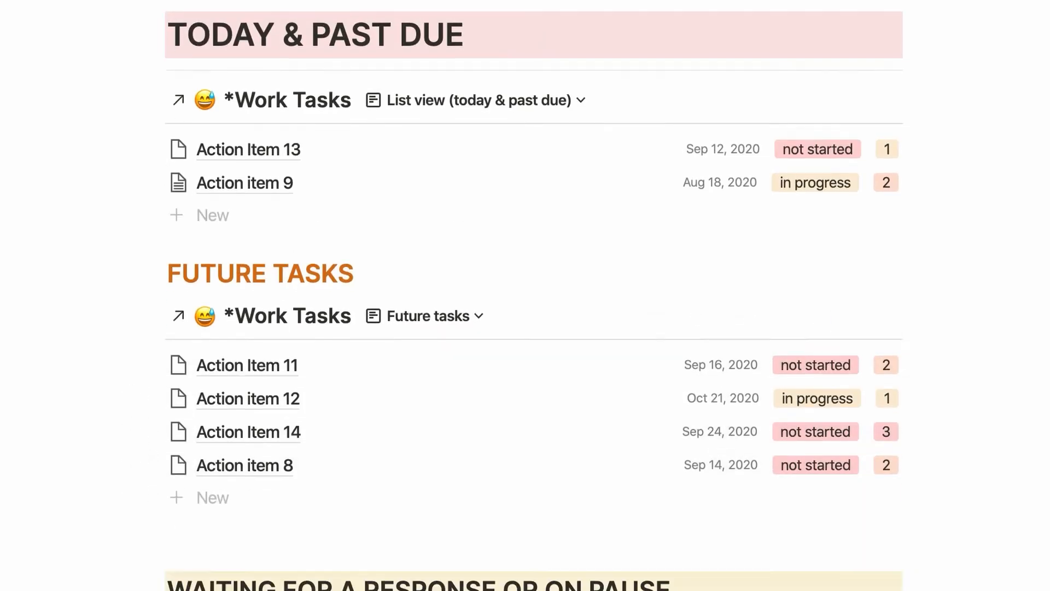
{"action": "scroll", "coordinate": [874, 570], "scroll_direction": "down", "scroll_amount": 1}
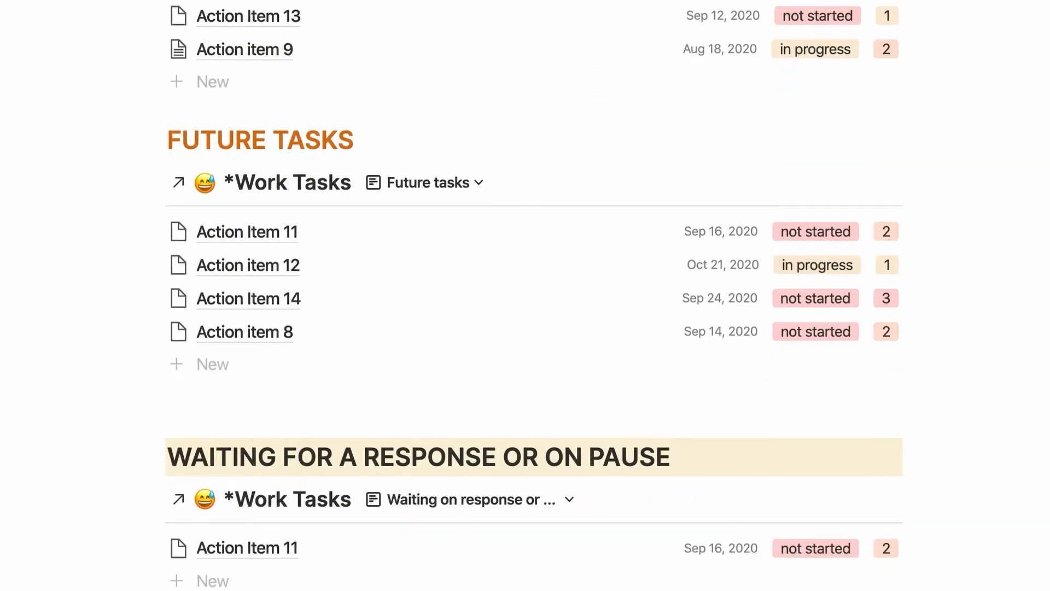
{"action": "scroll", "coordinate": [534, 298], "scroll_direction": "down", "scroll_amount": 1}
{"action": "scroll", "coordinate": [534, 298], "scroll_direction": "up", "scroll_amount": 3}
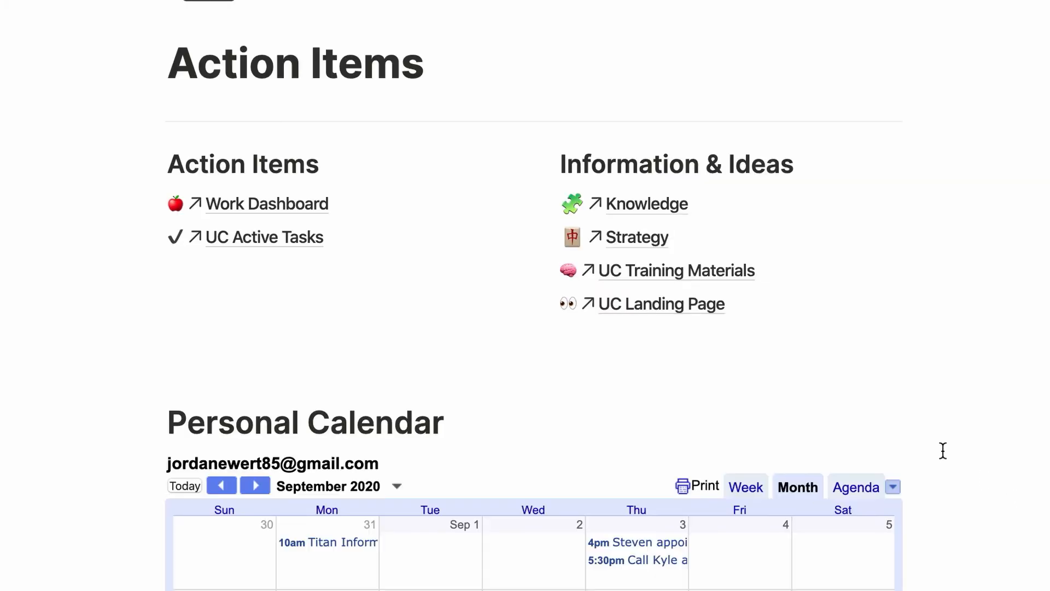
- Review the embedded calendar, Work Items and UC Active Tasks on the Action Items page, and open its Work Dashboard
{"action": "scroll", "coordinate": [534, 298], "scroll_direction": "down", "scroll_amount": 4}
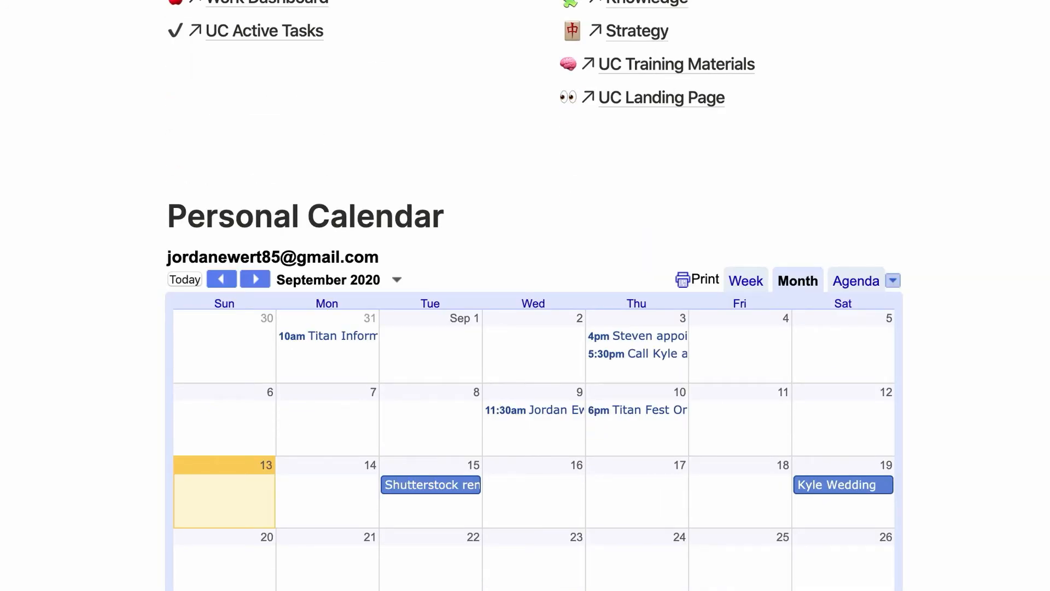
{"action": "scroll", "coordinate": [534, 298], "scroll_direction": "down", "scroll_amount": 15}
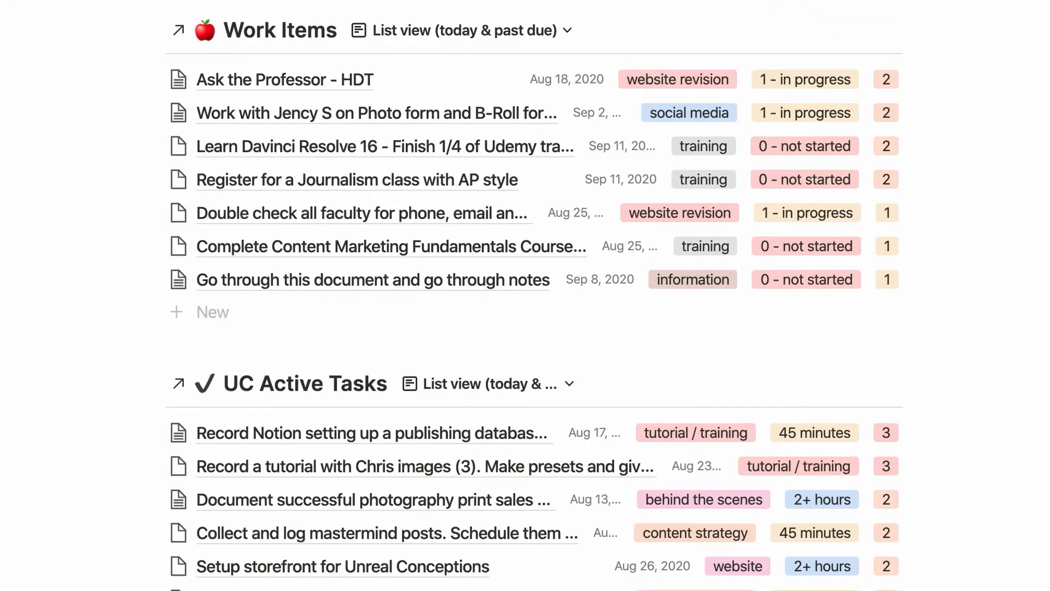
{"action": "scroll", "coordinate": [634, 328], "scroll_direction": "up", "scroll_amount": 20}
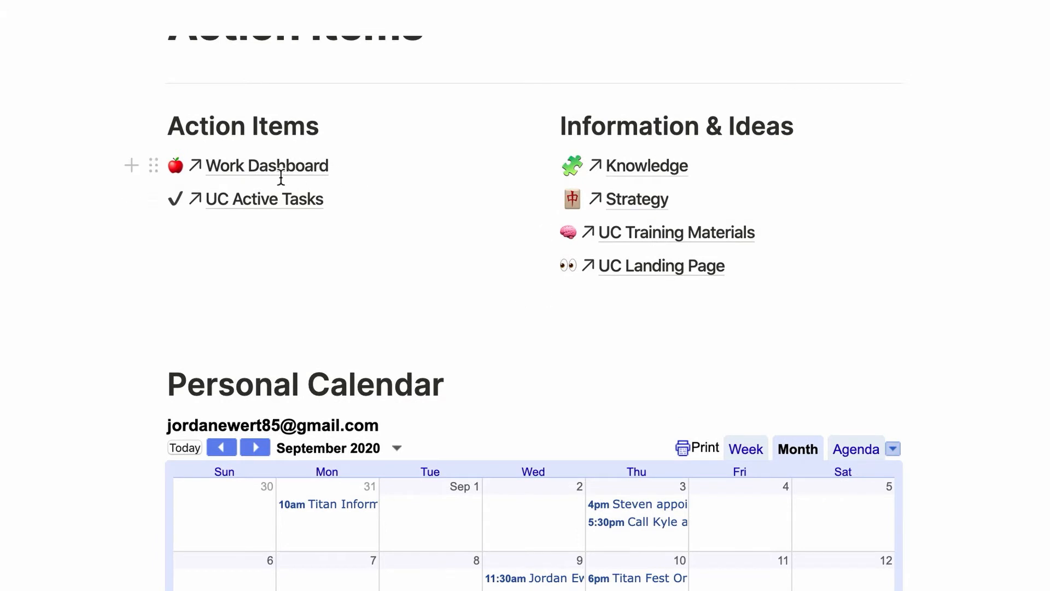
{"action": "left_click", "coordinate": [275, 170]}
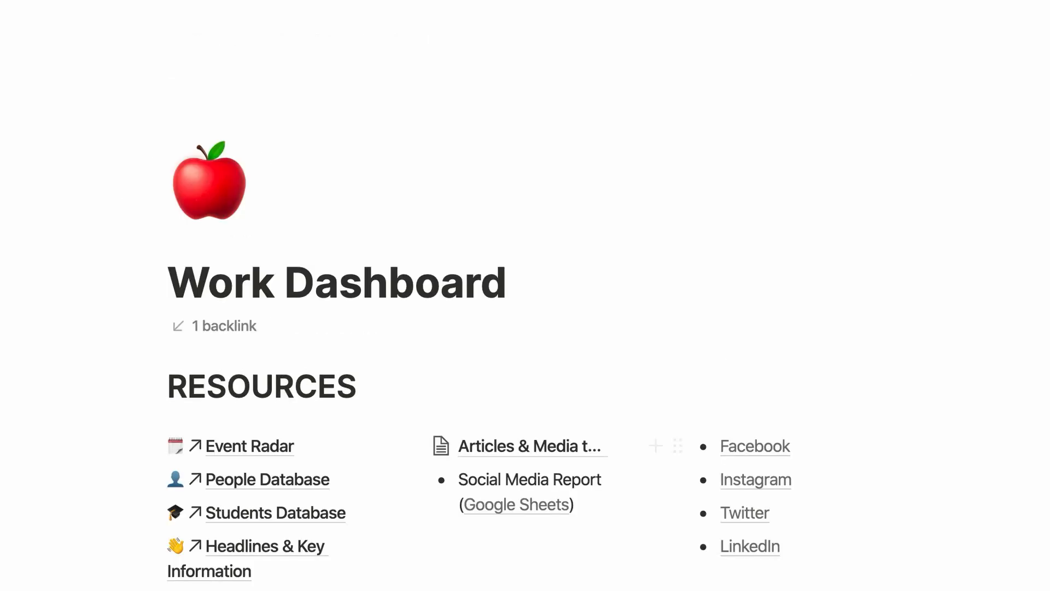
{"action": "scroll", "coordinate": [479, 348], "scroll_direction": "down", "scroll_amount": 1}
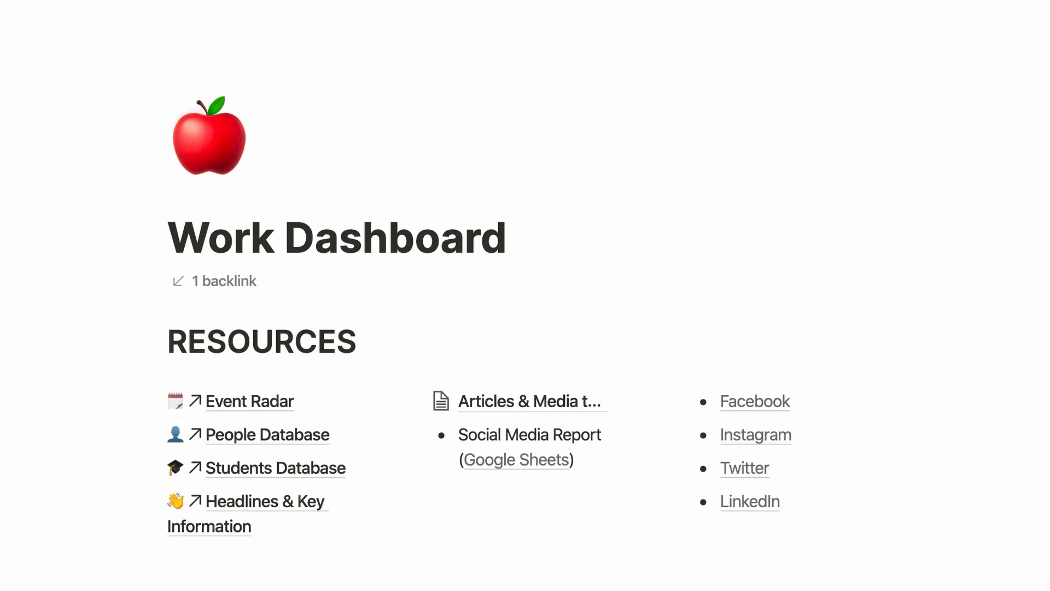
- Set the status of the "Learn Davinci Resolve 16" task in the Today & Past Due list to 1 - in progress
{"action": "scroll", "coordinate": [534, 307], "scroll_direction": "down", "scroll_amount": 10}
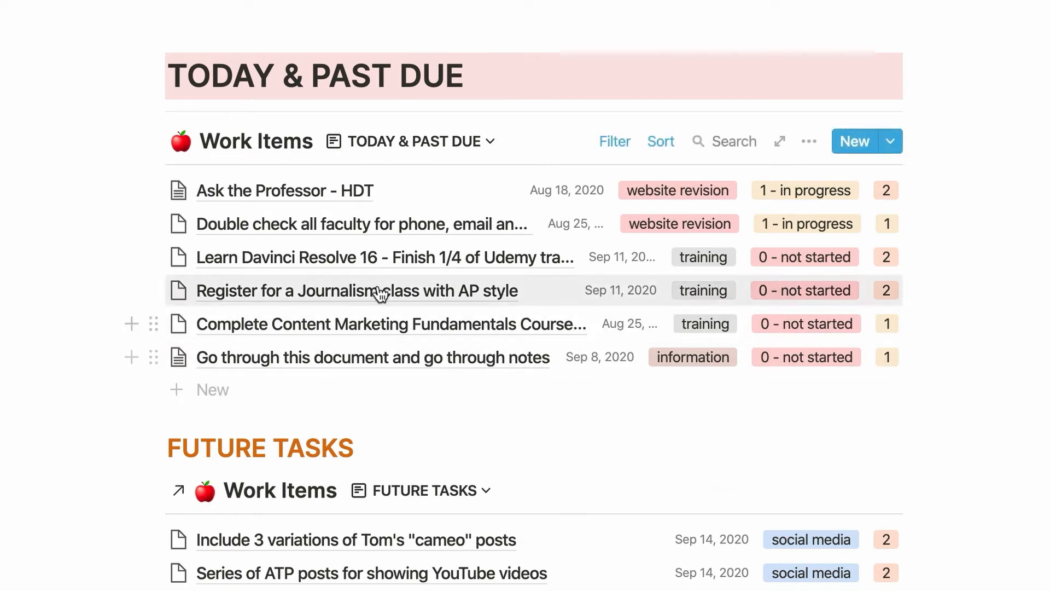
{"action": "left_click", "coordinate": [361, 256]}
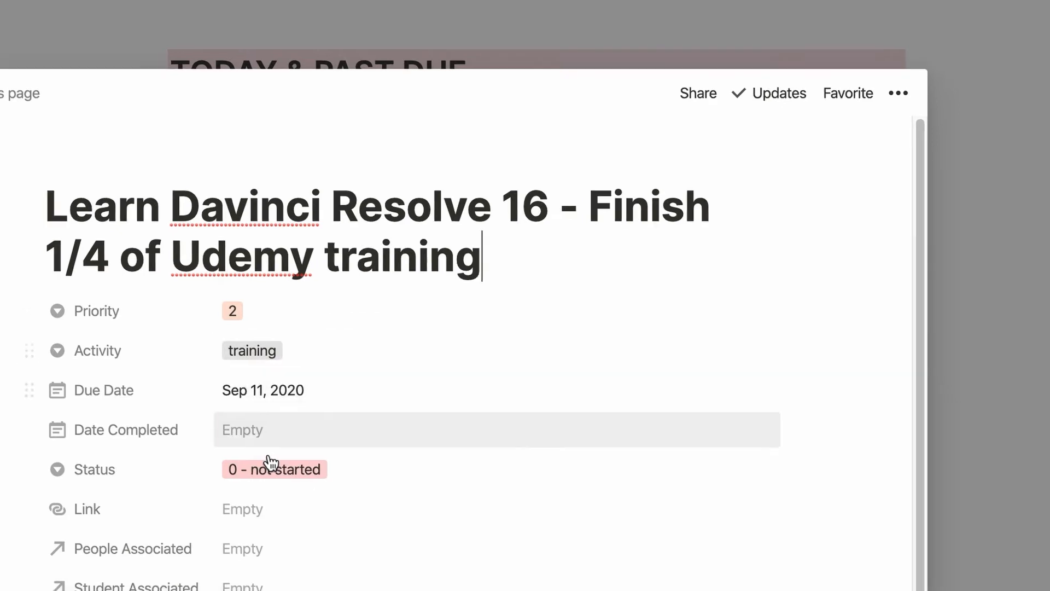
{"action": "left_click", "coordinate": [268, 475]}
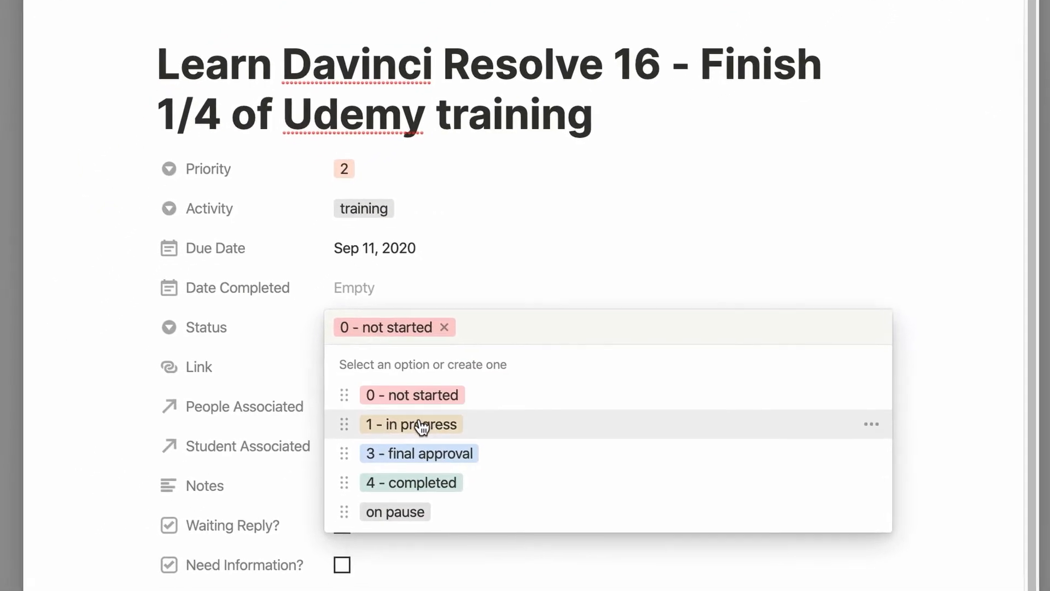
{"action": "left_click", "coordinate": [421, 427]}
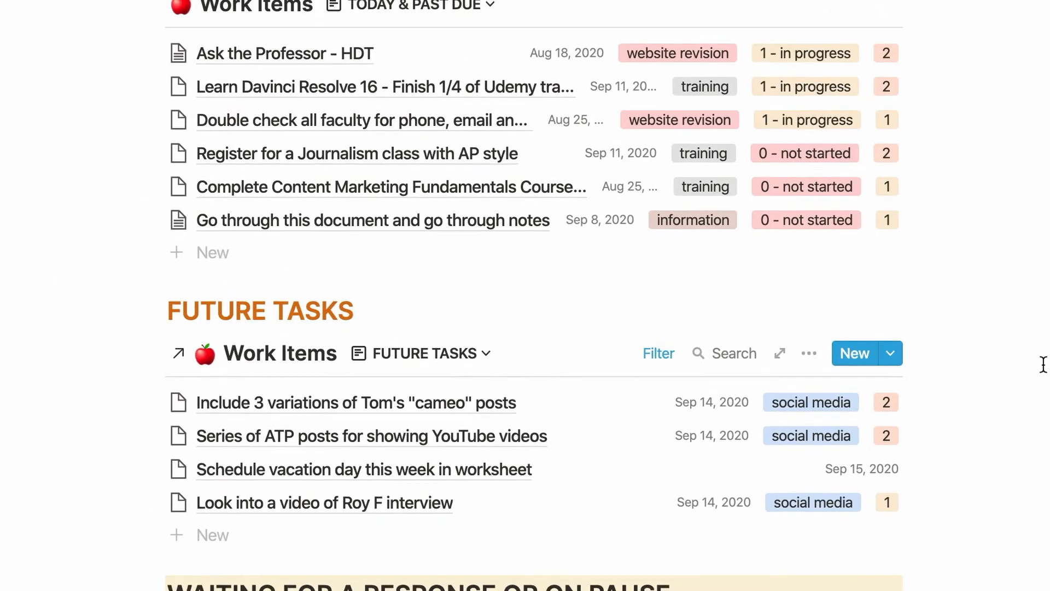
- In the Ask the Professor - HDT task, move the Status property directly below Priority and close the task
{"action": "scroll", "coordinate": [1037, 354], "scroll_direction": "up", "scroll_amount": 2}
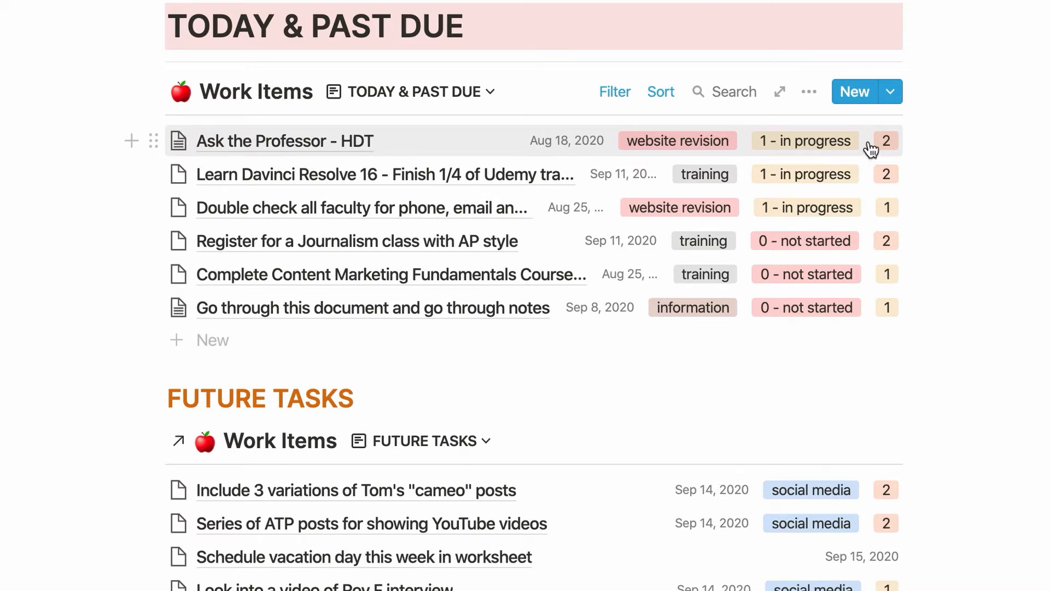
{"action": "left_click", "coordinate": [823, 151]}
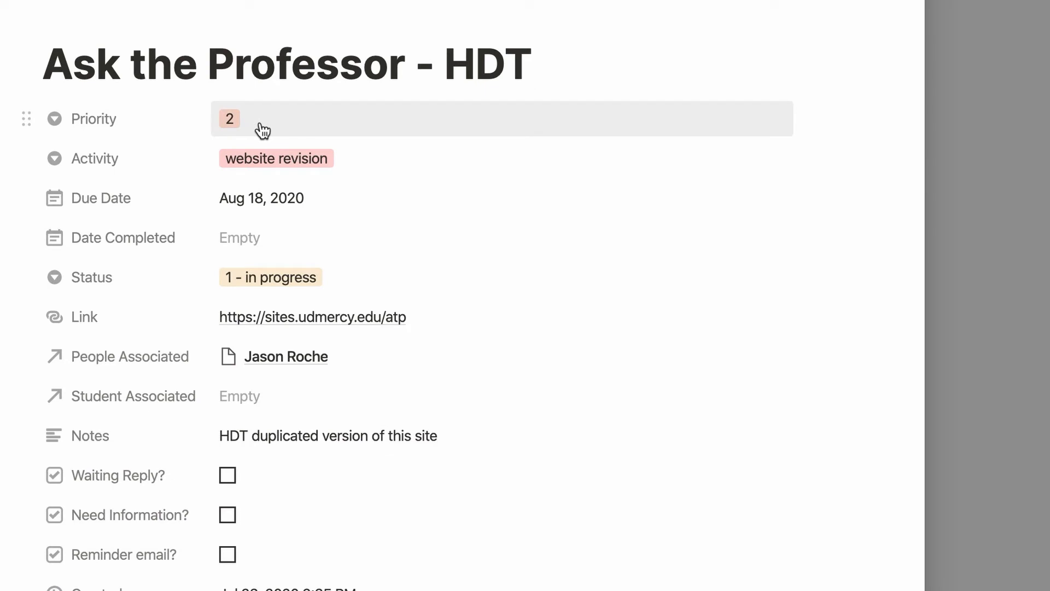
{"action": "left_click_drag", "start_coordinate": [28, 278], "coordinate": [25, 170]}
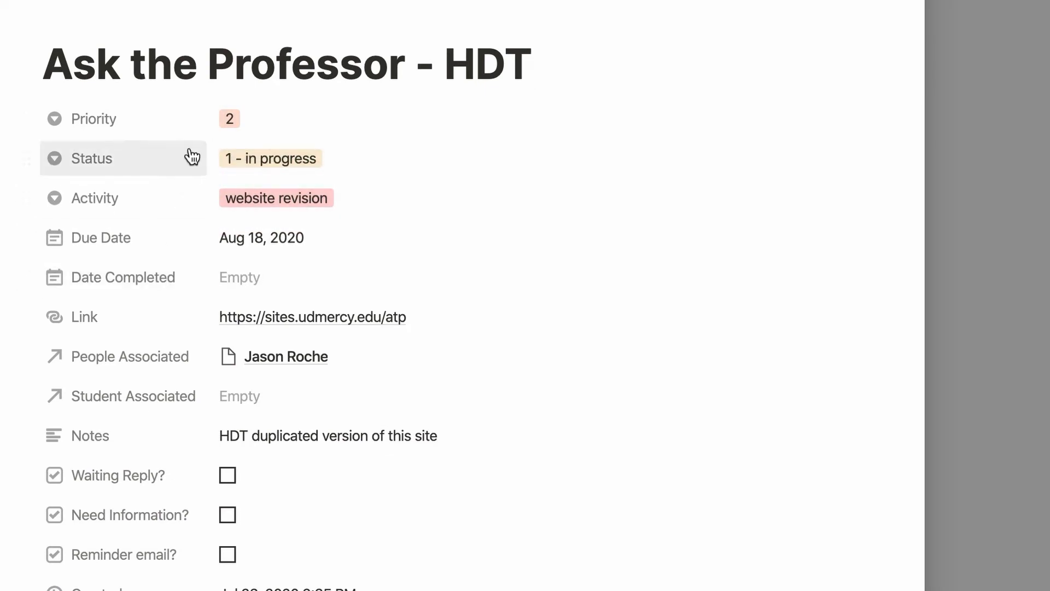
{"action": "left_click", "coordinate": [1031, 252]}
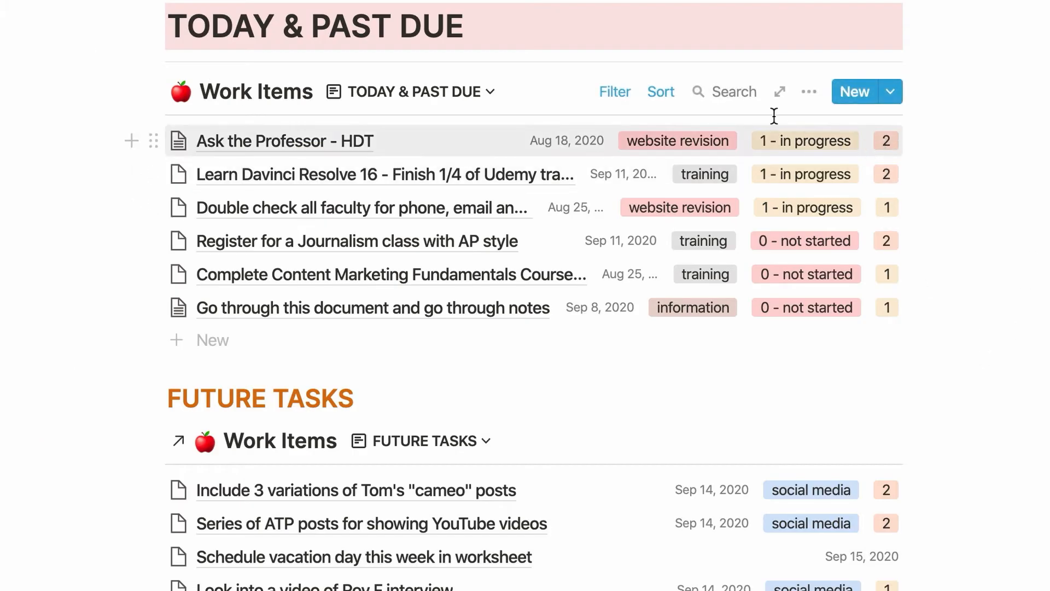
- Inspect the sort rules and the available views of the Today & Past Due Work Items list
{"action": "left_click", "coordinate": [659, 91]}
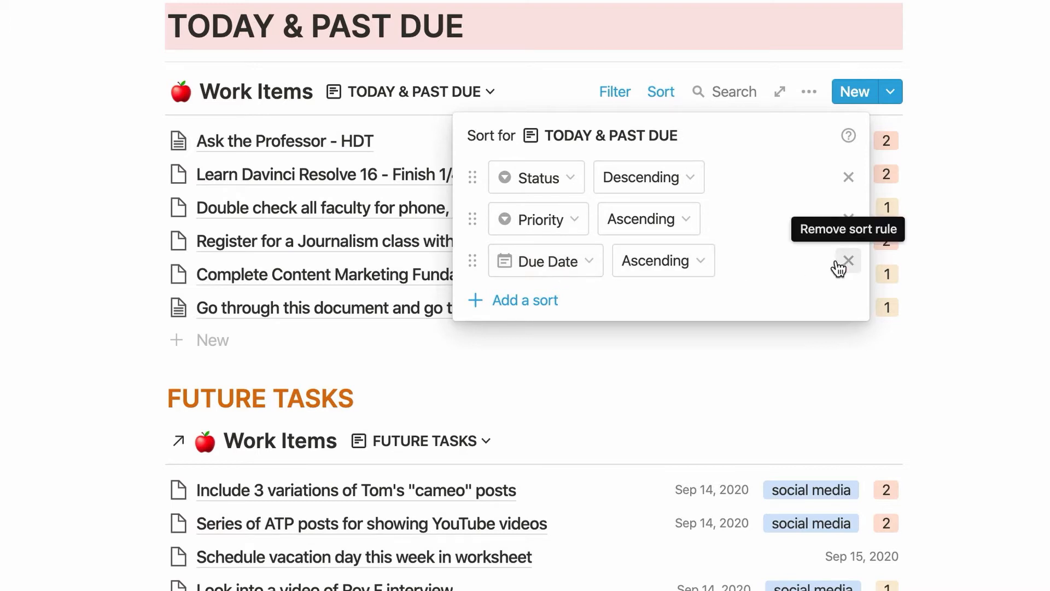
{"action": "mouse_move", "coordinate": [467, 256]}
{"action": "left_mouse_down"}
{"action": "mouse_move", "coordinate": [474, 169]}
{"action": "mouse_move", "coordinate": [471, 260]}
{"action": "left_mouse_up"}
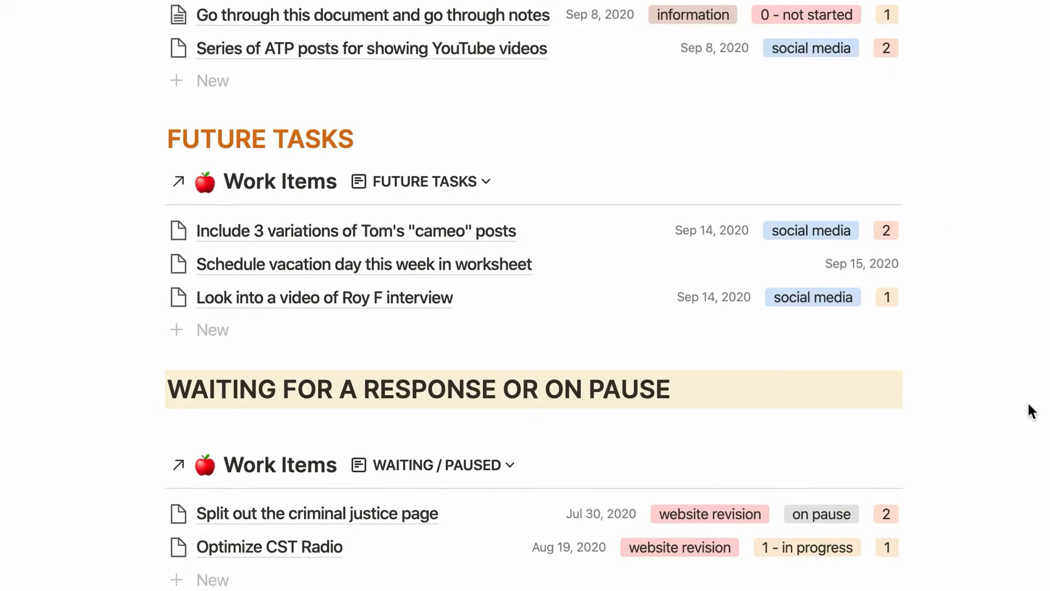
{"action": "scroll", "coordinate": [1031, 411], "scroll_direction": "up", "scroll_amount": 9}
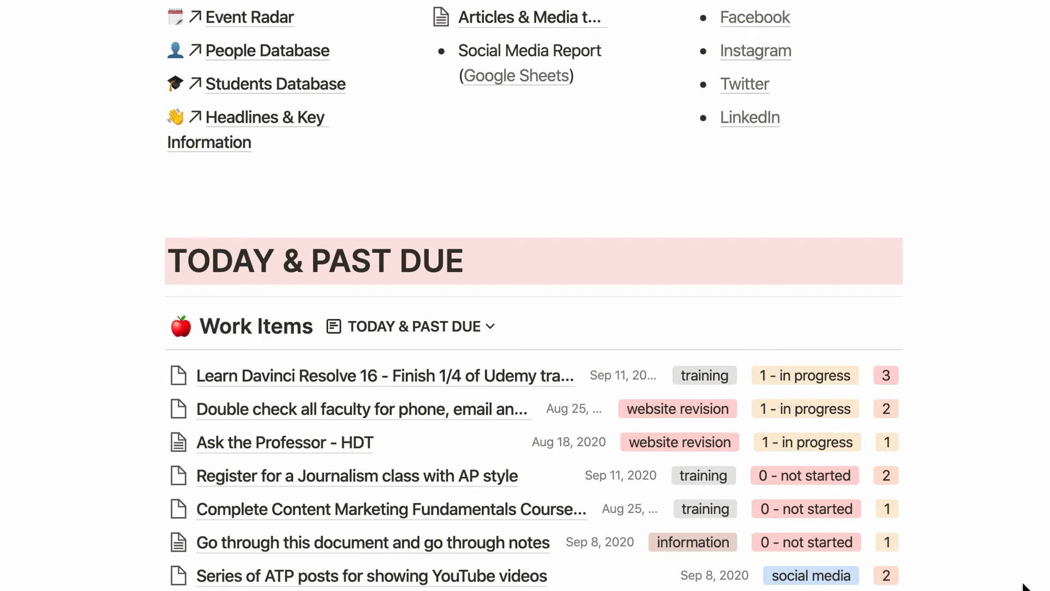
{"action": "scroll", "coordinate": [483, 132], "scroll_direction": "down", "scroll_amount": 5}
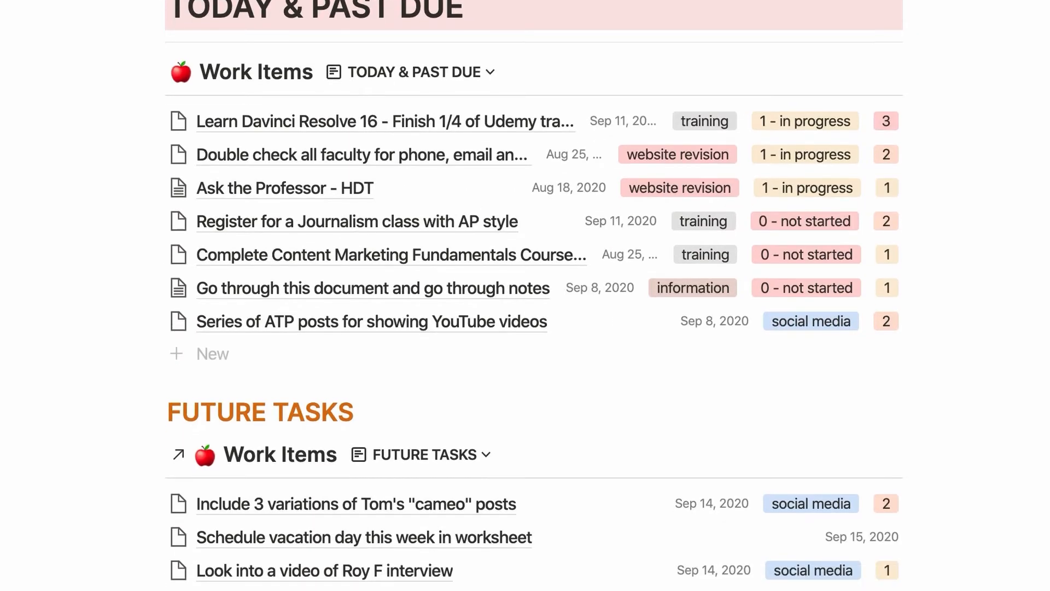
{"action": "left_click", "coordinate": [432, 30]}
{"action": "left_click_drag", "start_coordinate": [422, 117], "coordinate": [359, 105]}
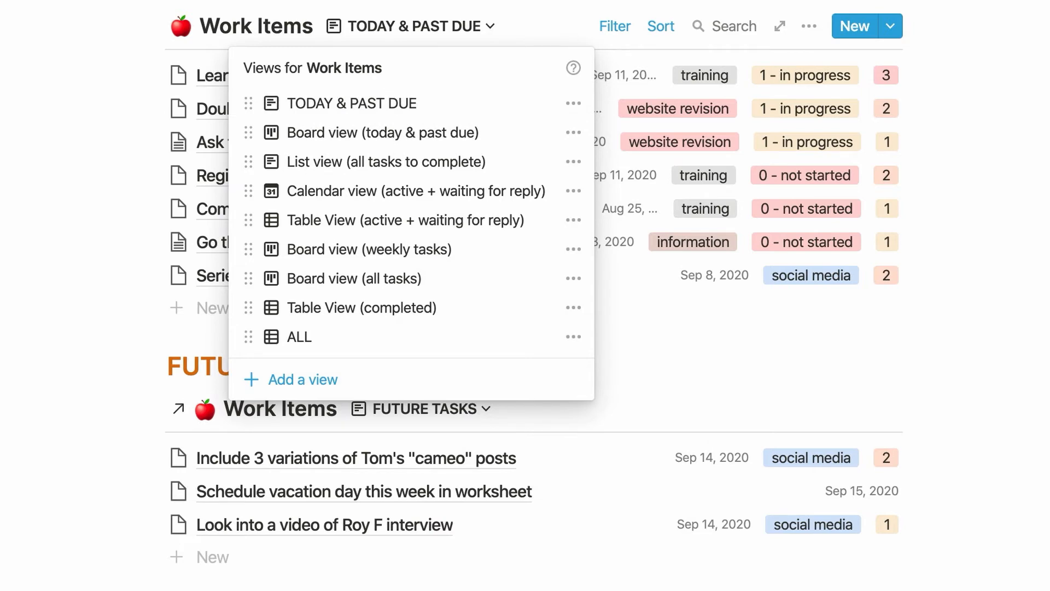
{"action": "key", "text": "Escape"}
- Switch to Safari and check the views available for *Work Tasks under Your Work Active Tasks
{"action": "key", "text": "super+Tab"}
{"action": "key", "text": "super+Tab"}
{"action": "key", "text": "super+Tab"}
{"action": "key", "text": "super+Tab"}
{"action": "key", "text": "super+Tab"}
{"action": "key", "text": "super+Tab"}
{"action": "key", "text": "super+Tab"}
{"action": "key", "text": "super+Tab"}
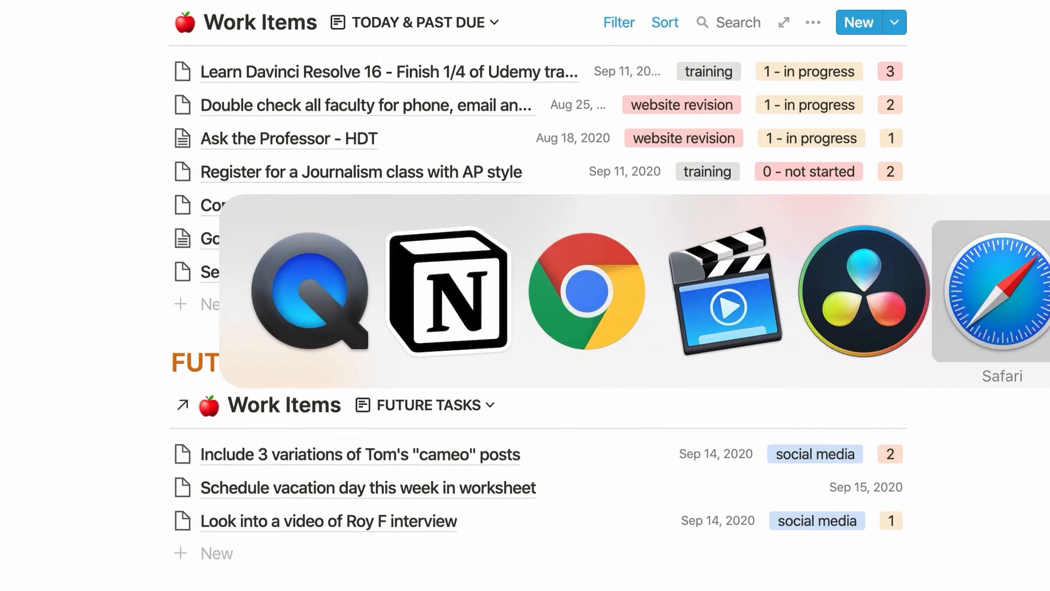
{"action": "scroll", "coordinate": [525, 295], "scroll_direction": "down", "scroll_amount": 2}
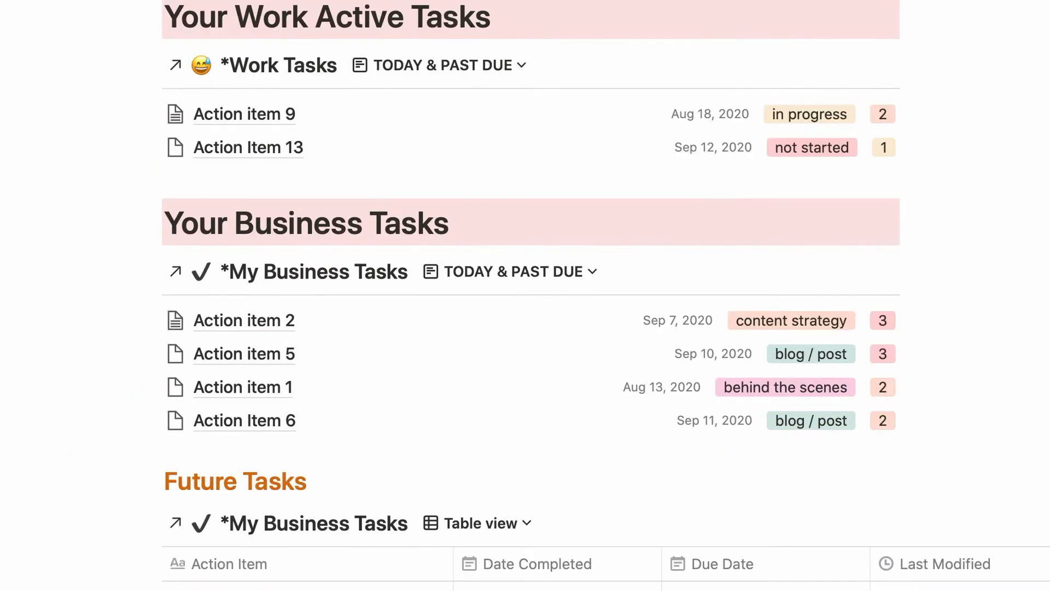
{"action": "left_click", "coordinate": [453, 69]}
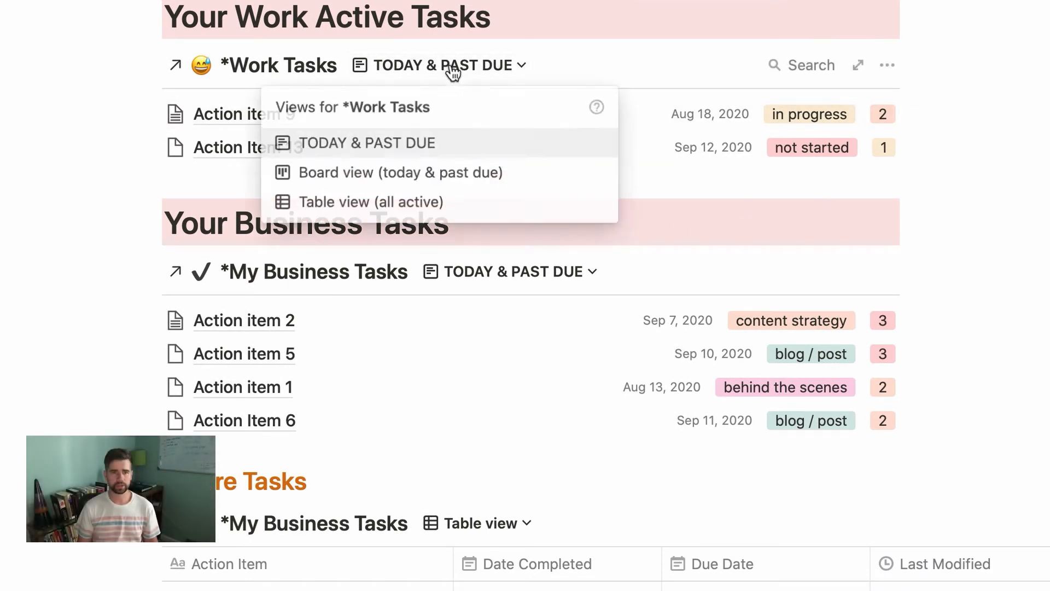
{"action": "left_click", "coordinate": [610, 242]}
- Check the views available for *My Business Tasks under both Your Business Tasks and Future Tasks
{"action": "left_click", "coordinate": [541, 273]}
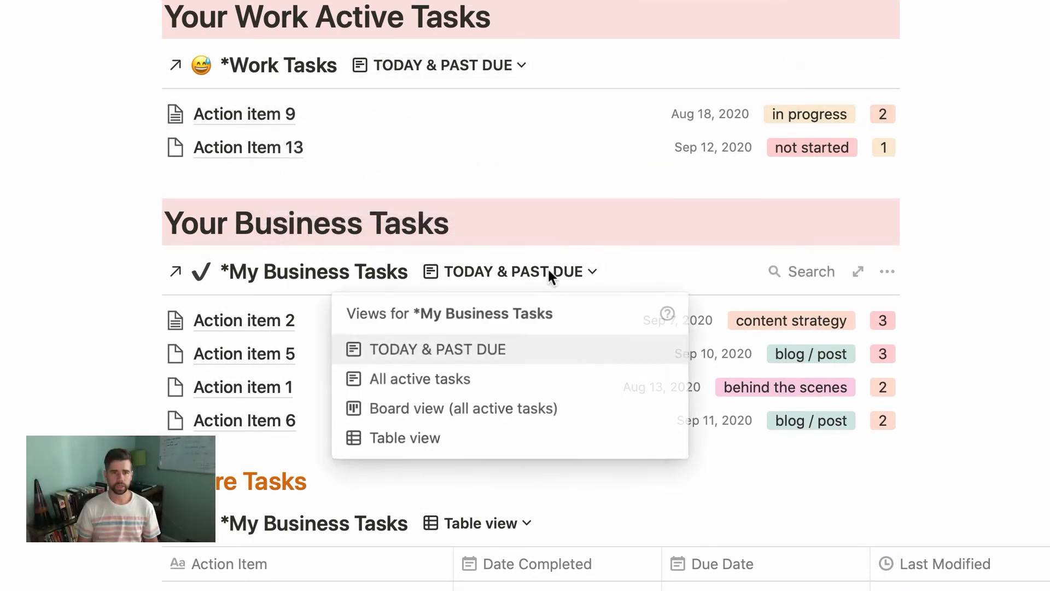
{"action": "key", "text": "Escape"}
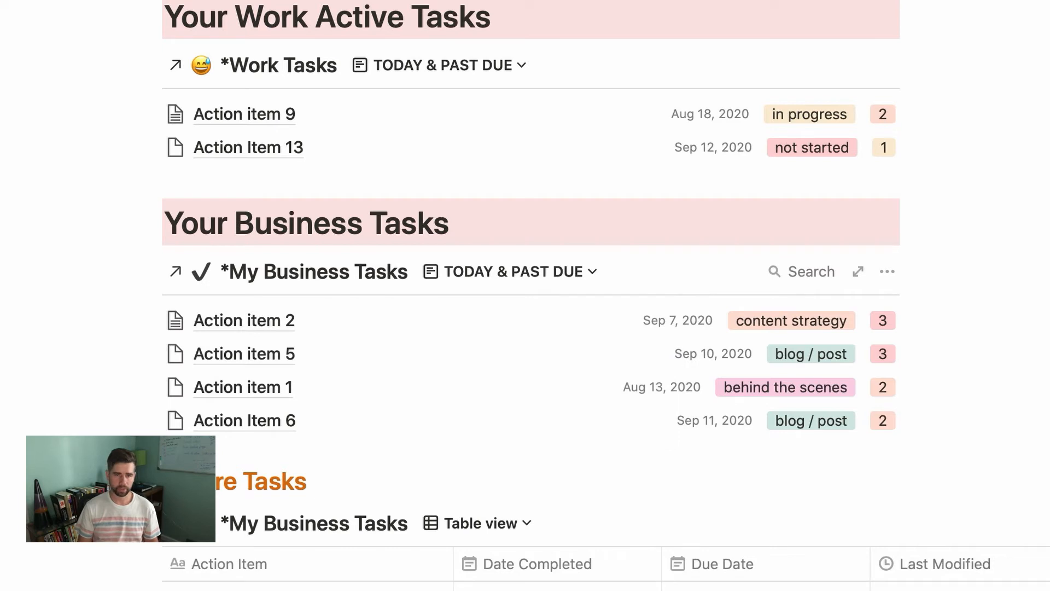
{"action": "scroll", "coordinate": [298, 482], "scroll_direction": "down", "scroll_amount": 3}
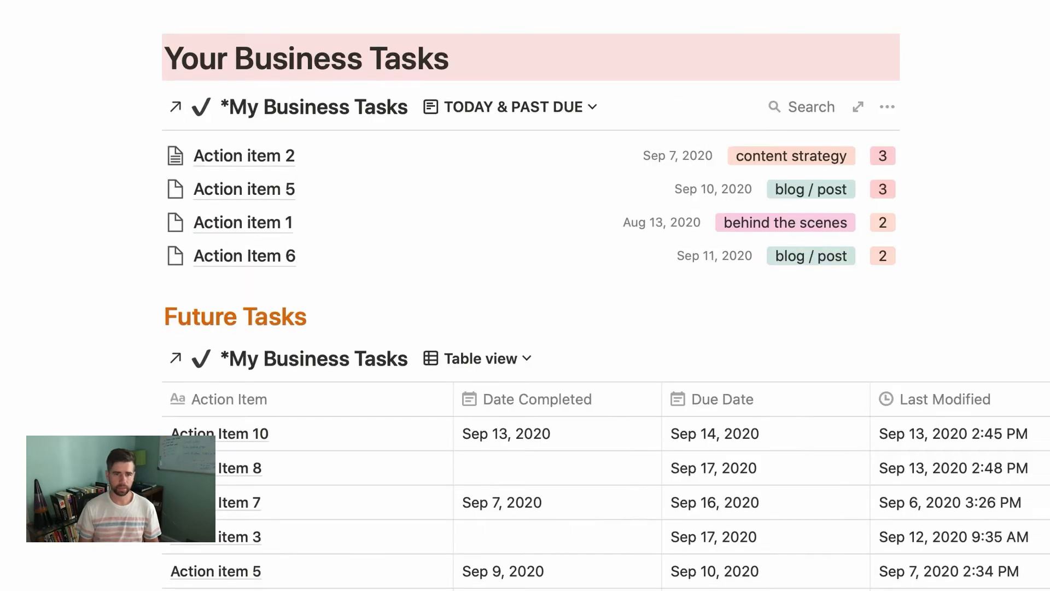
{"action": "left_click", "coordinate": [507, 358]}
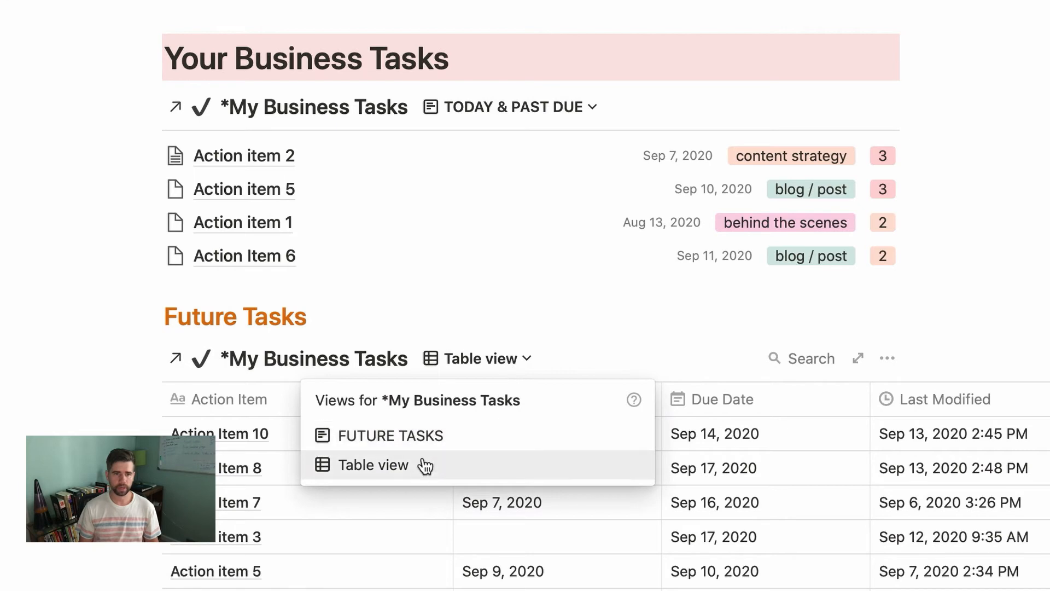
{"action": "key", "text": "Escape"}
- Switch back to Notion and check the views available for the Today & Past Due and Future Tasks lists of Work Items
{"action": "key", "text": "super+Tab"}
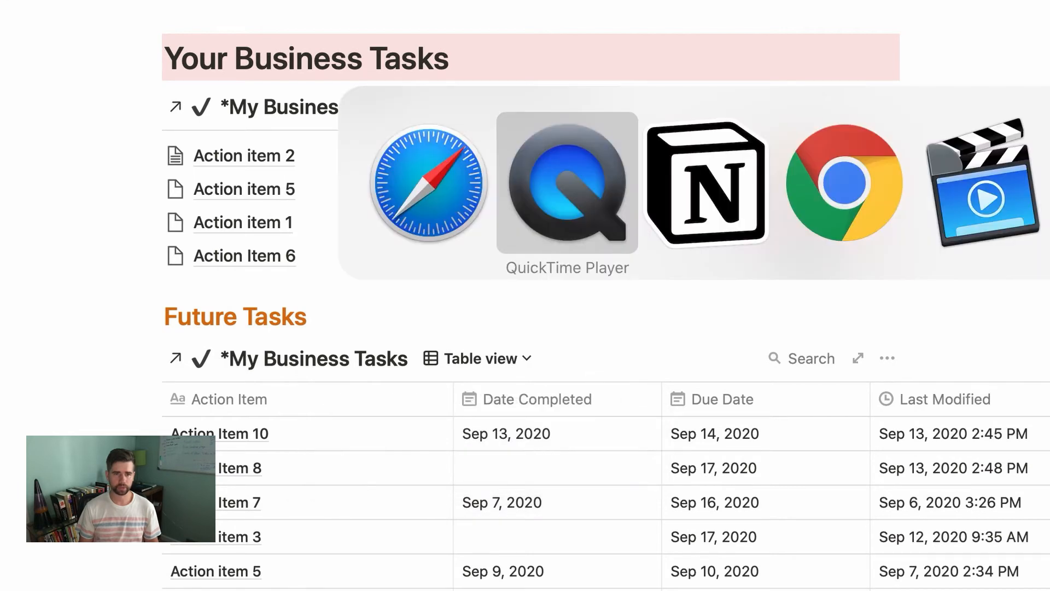
{"action": "key", "text": "super+Tab"}
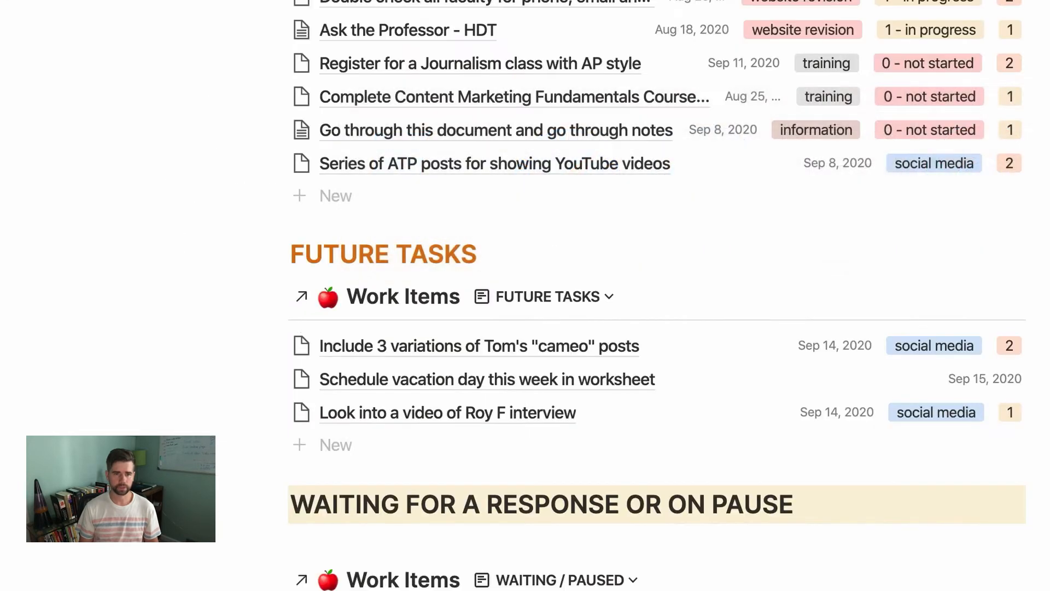
{"action": "scroll", "coordinate": [773, 469], "scroll_direction": "down", "scroll_amount": 5}
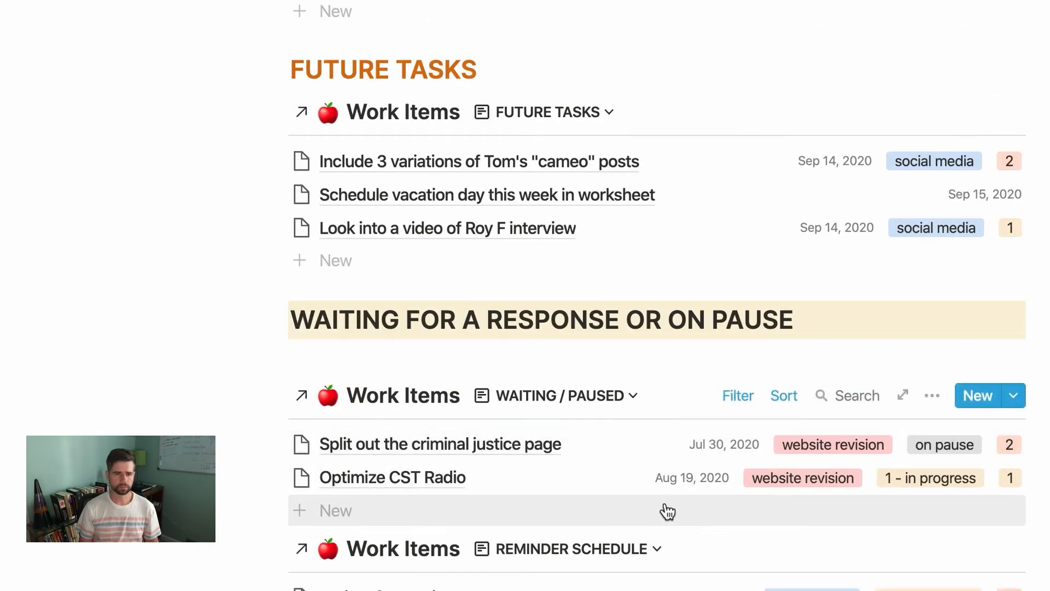
{"action": "scroll", "coordinate": [650, 525], "scroll_direction": "up", "scroll_amount": 1}
{"action": "scroll", "coordinate": [650, 524], "scroll_direction": "up", "scroll_amount": 1}
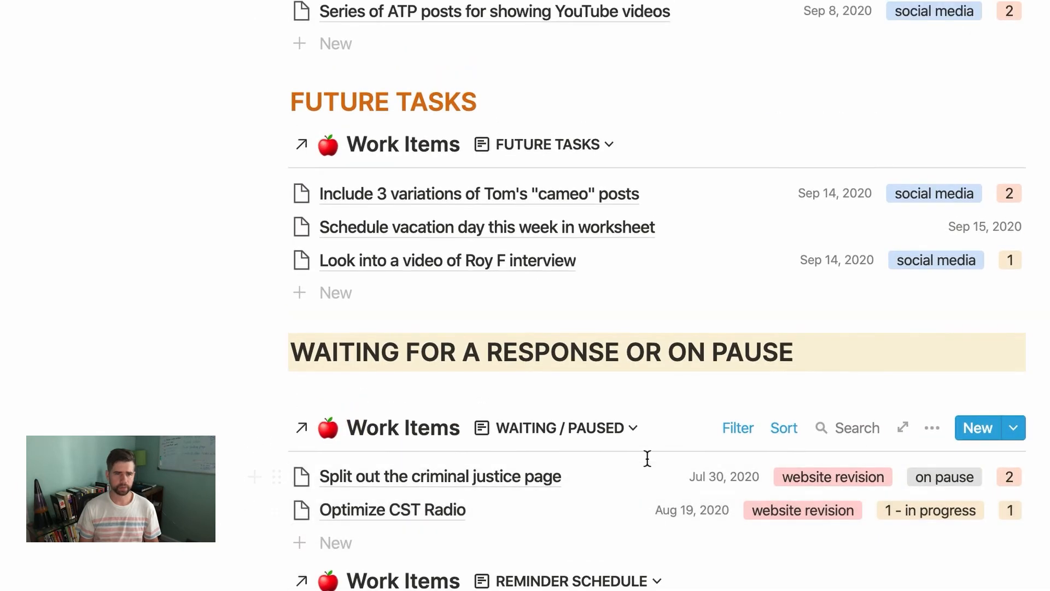
{"action": "scroll", "coordinate": [648, 492], "scroll_direction": "down", "scroll_amount": 2}
{"action": "scroll", "coordinate": [649, 514], "scroll_direction": "up", "scroll_amount": 5}
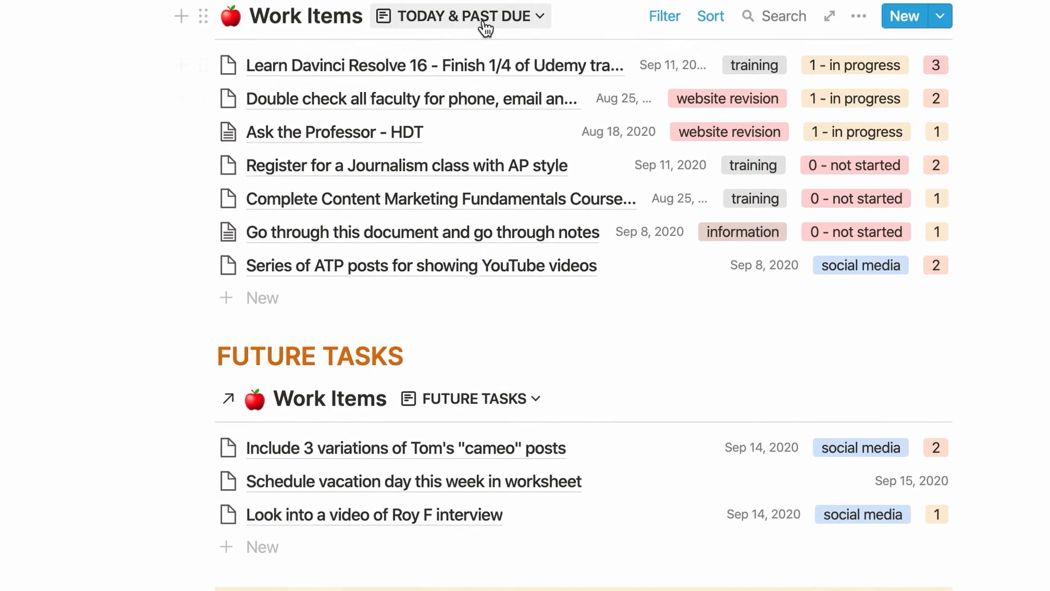
{"action": "left_click", "coordinate": [481, 23]}
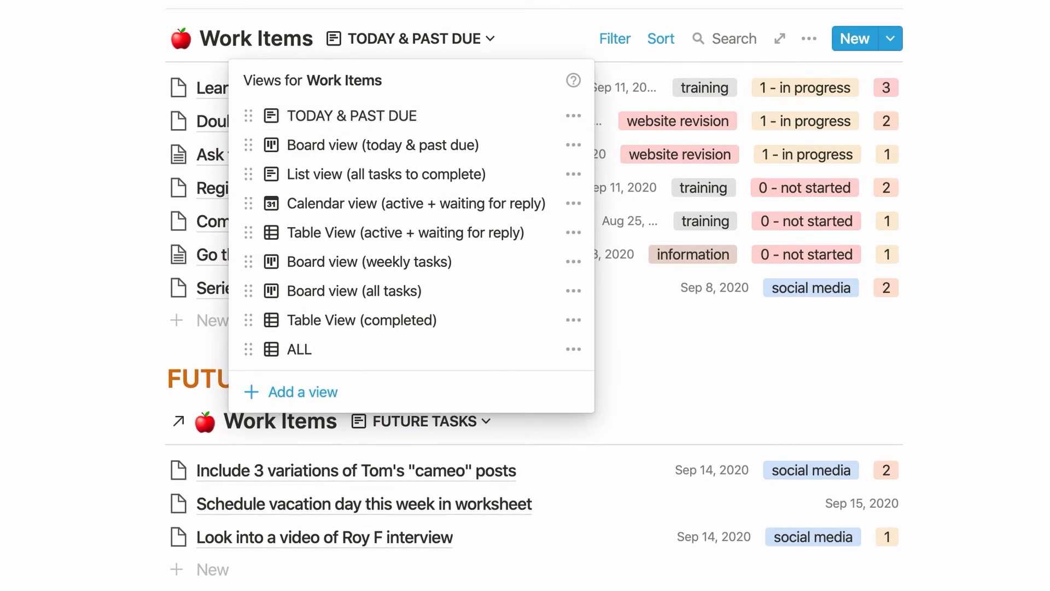
{"action": "left_click", "coordinate": [624, 372]}
{"action": "left_click", "coordinate": [452, 422]}
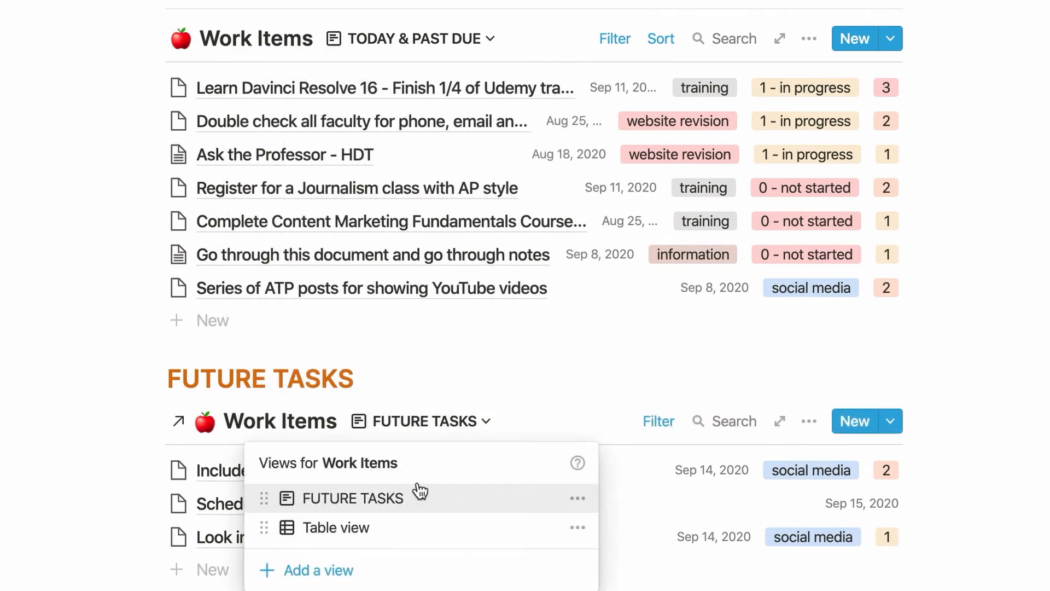
{"action": "left_click", "coordinate": [1006, 396]}
- Look over the Future Tasks due dates and review the sort rules of the Today & Past Due list
{"action": "scroll", "coordinate": [1007, 398], "scroll_direction": "down", "scroll_amount": 1}
{"action": "scroll", "coordinate": [1007, 398], "scroll_direction": "down", "scroll_amount": 5}
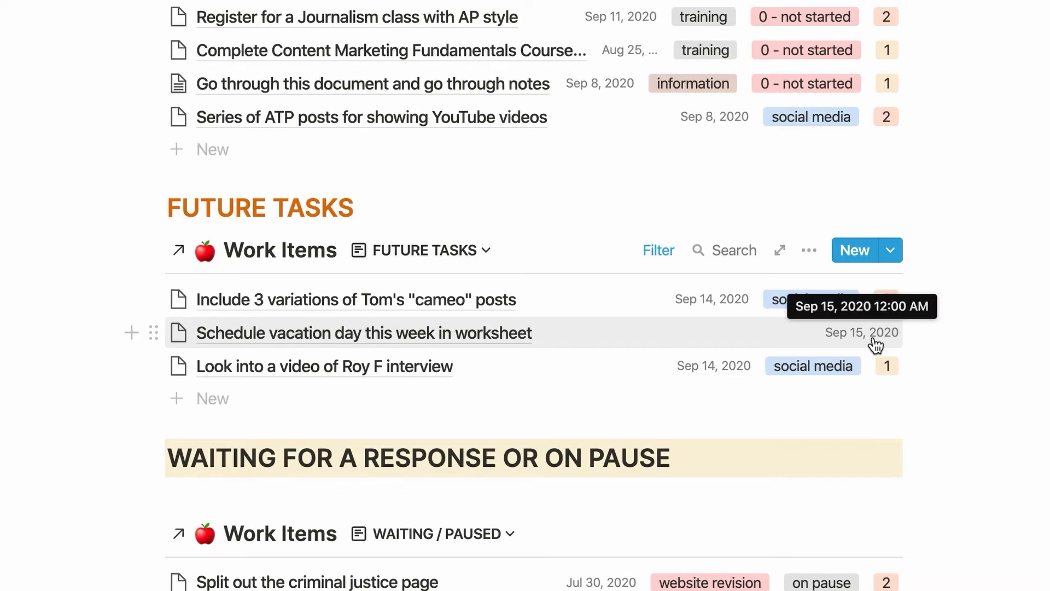
{"action": "scroll", "coordinate": [875, 345], "scroll_direction": "up", "scroll_amount": 3}
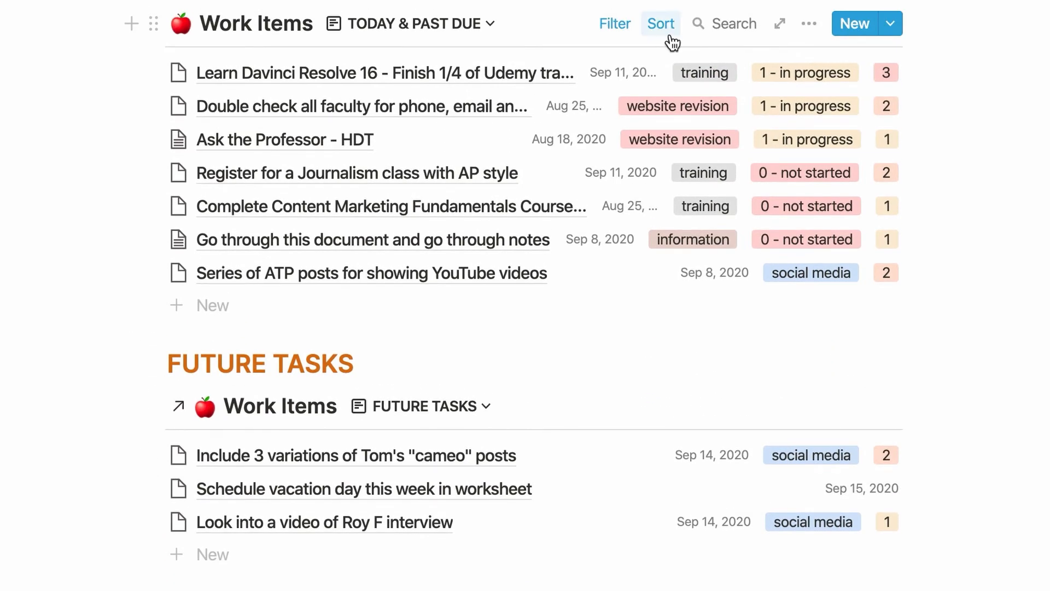
{"action": "left_click", "coordinate": [661, 23]}
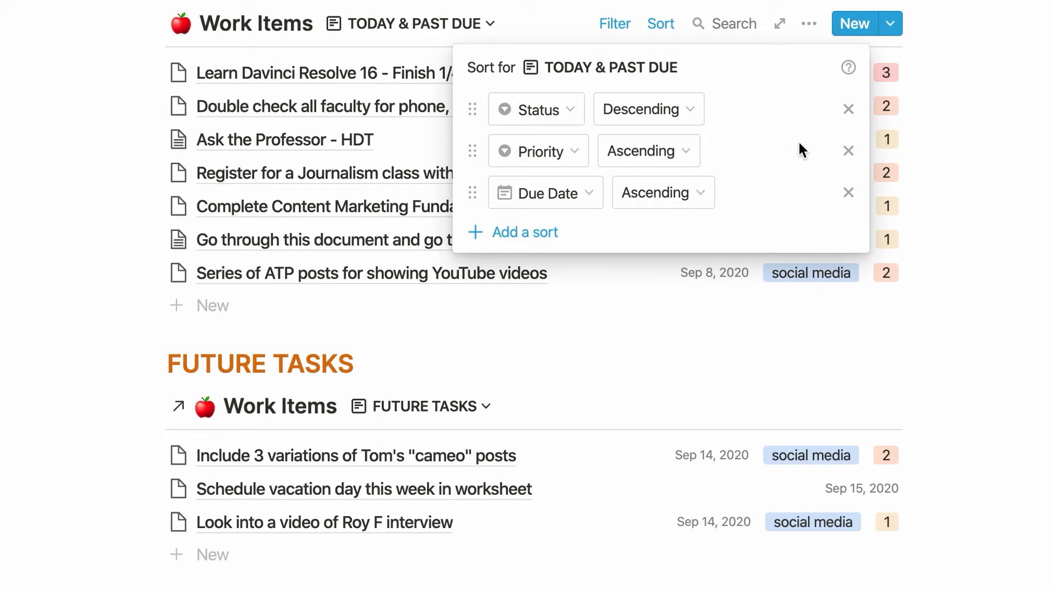
{"action": "left_click", "coordinate": [981, 133]}
- Open the Shared Governance website task in the Final Approval list and clear its Need Information? checkbox
{"action": "scroll", "coordinate": [980, 133], "scroll_direction": "down", "scroll_amount": 10}
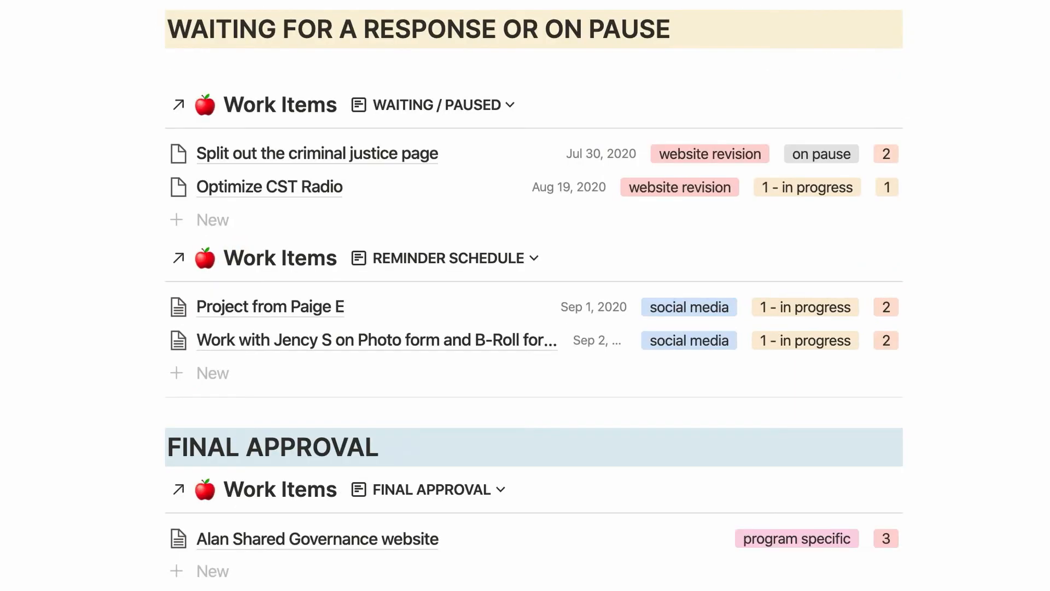
{"action": "scroll", "coordinate": [534, 297], "scroll_direction": "up", "scroll_amount": 2}
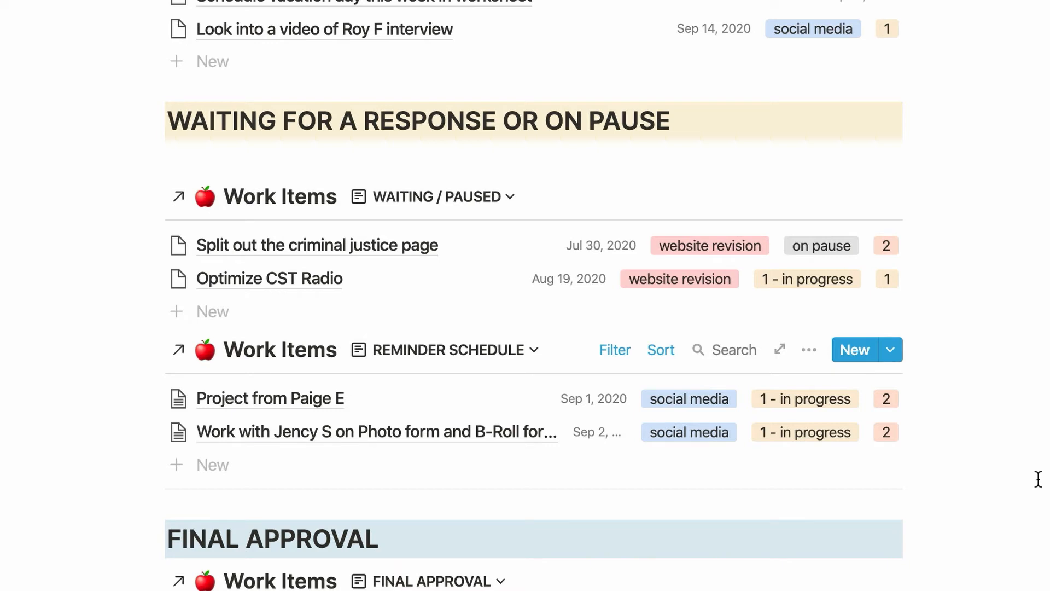
{"action": "scroll", "coordinate": [1038, 479], "scroll_direction": "down", "scroll_amount": 7}
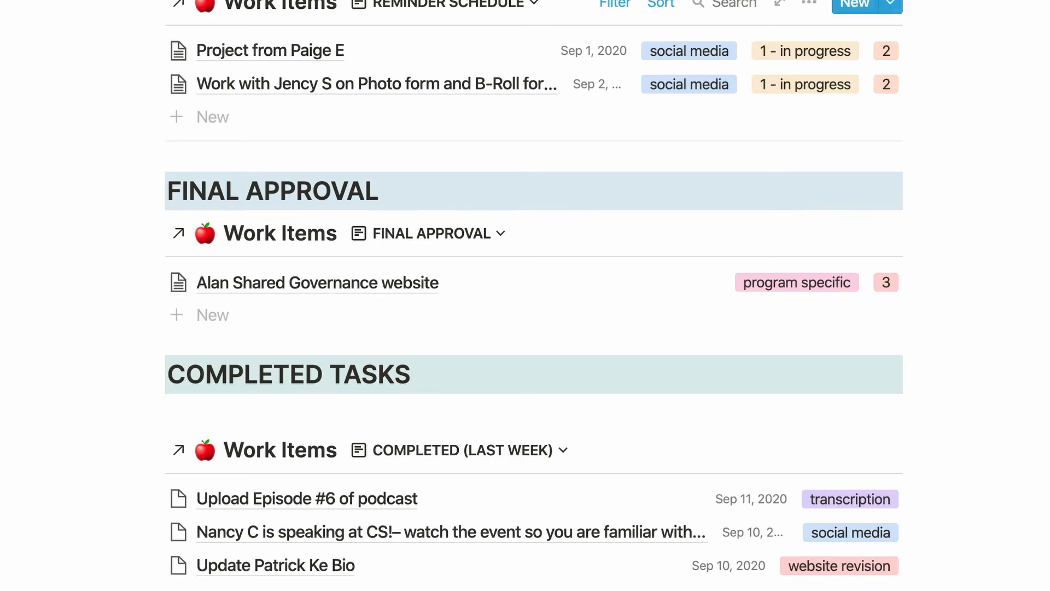
{"action": "left_click", "coordinate": [302, 286]}
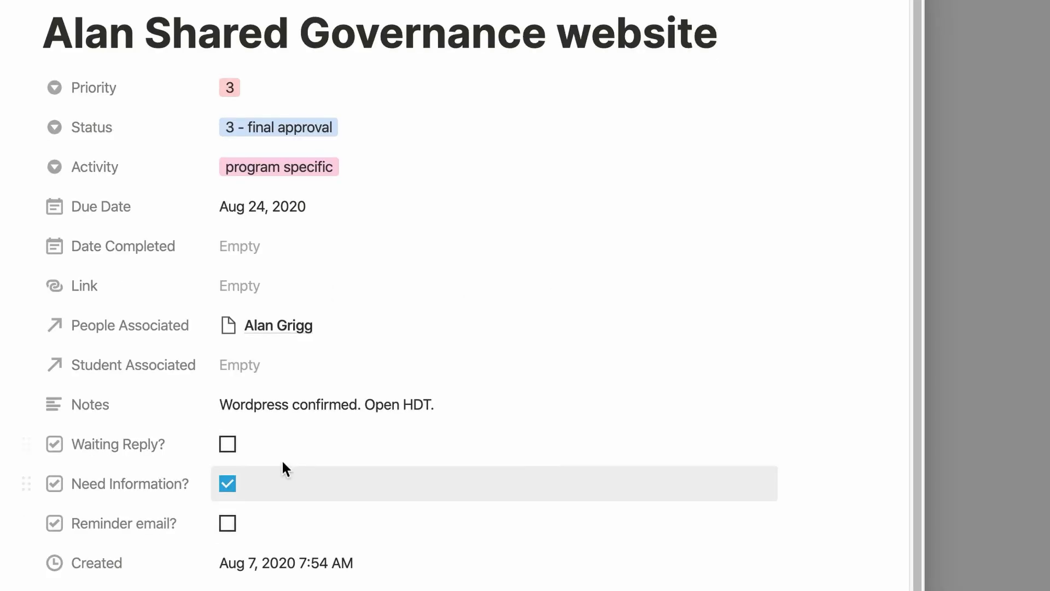
{"action": "left_click", "coordinate": [228, 488]}
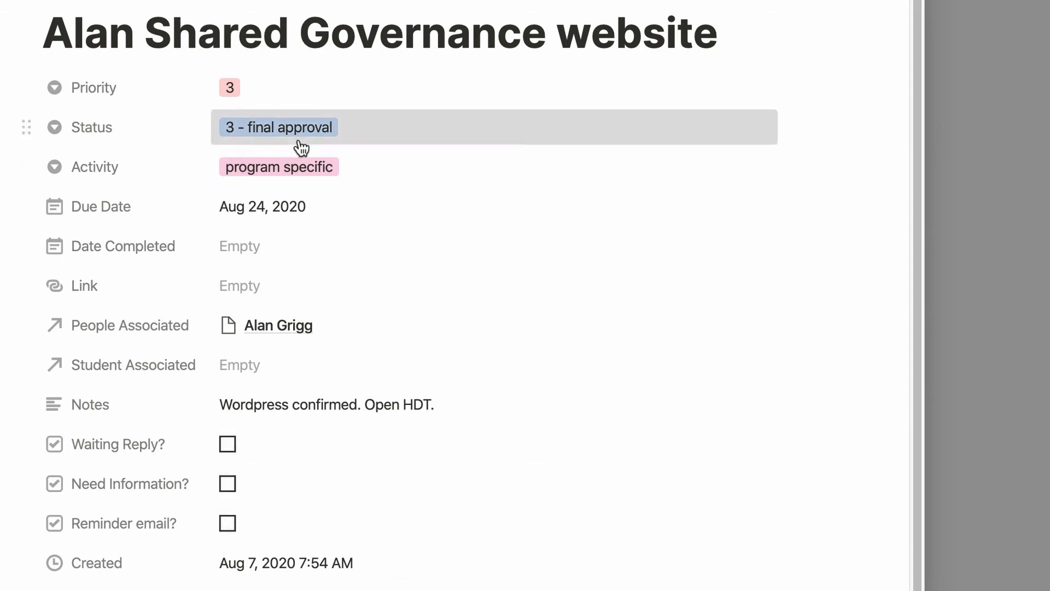
- Check the Status setting of the open Shared Governance website task and close the task
{"action": "left_click", "coordinate": [362, 134]}
{"action": "left_click", "coordinate": [349, 256]}
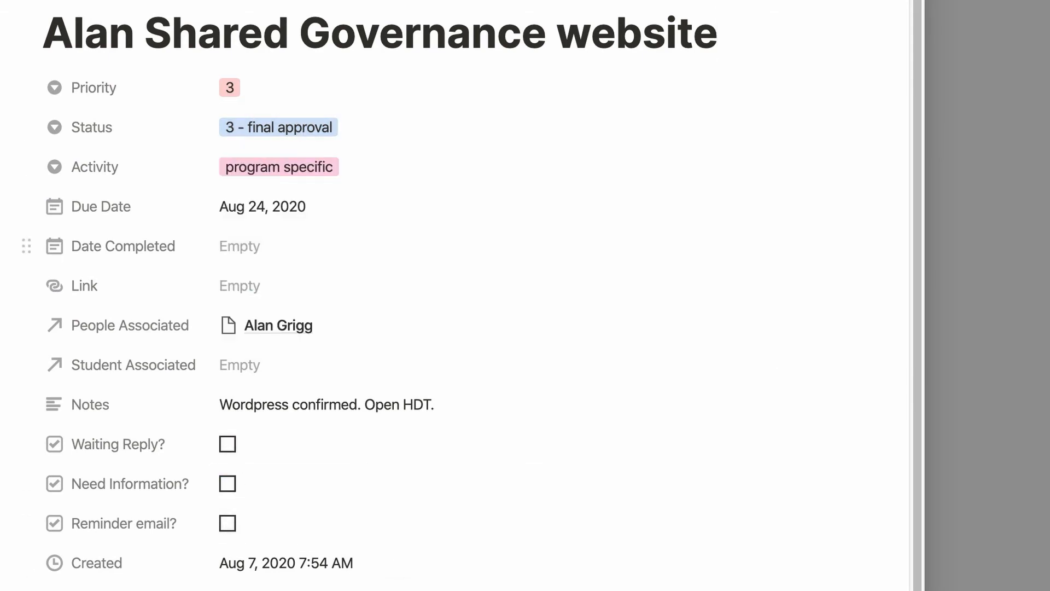
{"action": "left_click", "coordinate": [938, 277]}
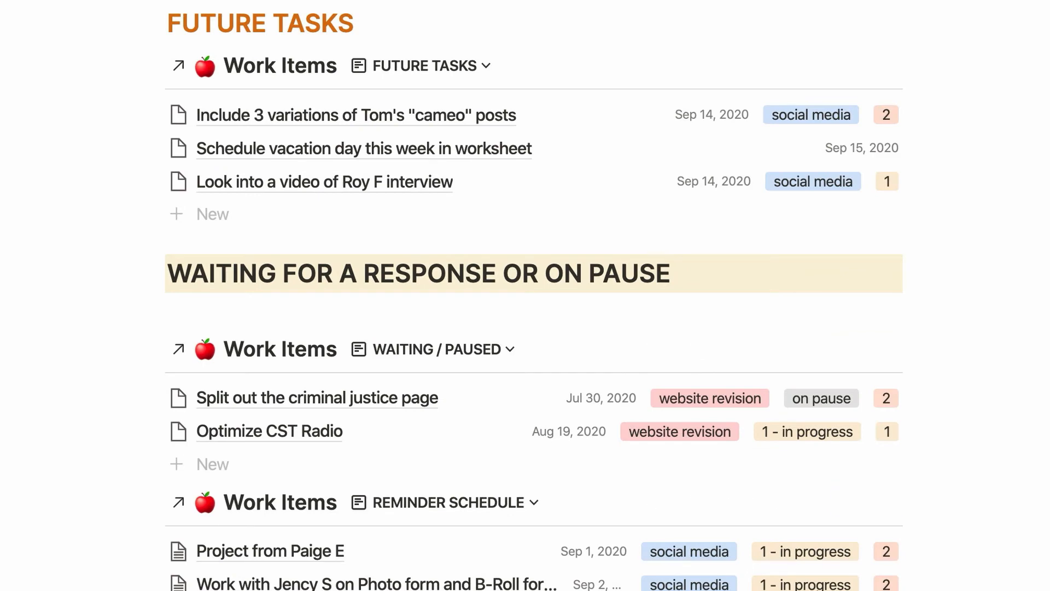
- Add a blank task to the Final Approval list, check its preset status, and delete the task
{"action": "scroll", "coordinate": [218, 408], "scroll_direction": "down", "scroll_amount": 10}
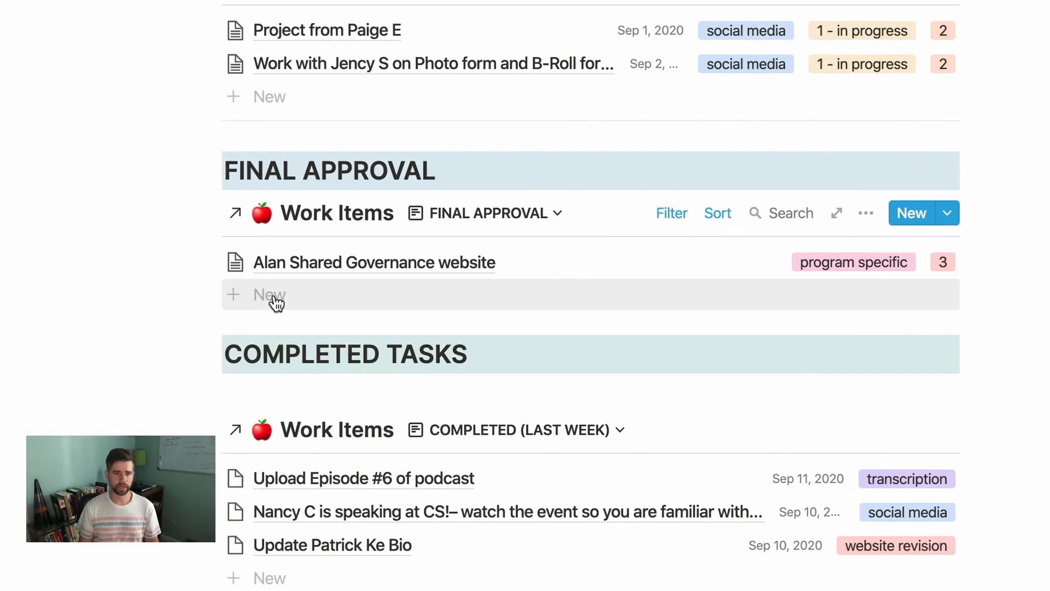
{"action": "left_click", "coordinate": [276, 300]}
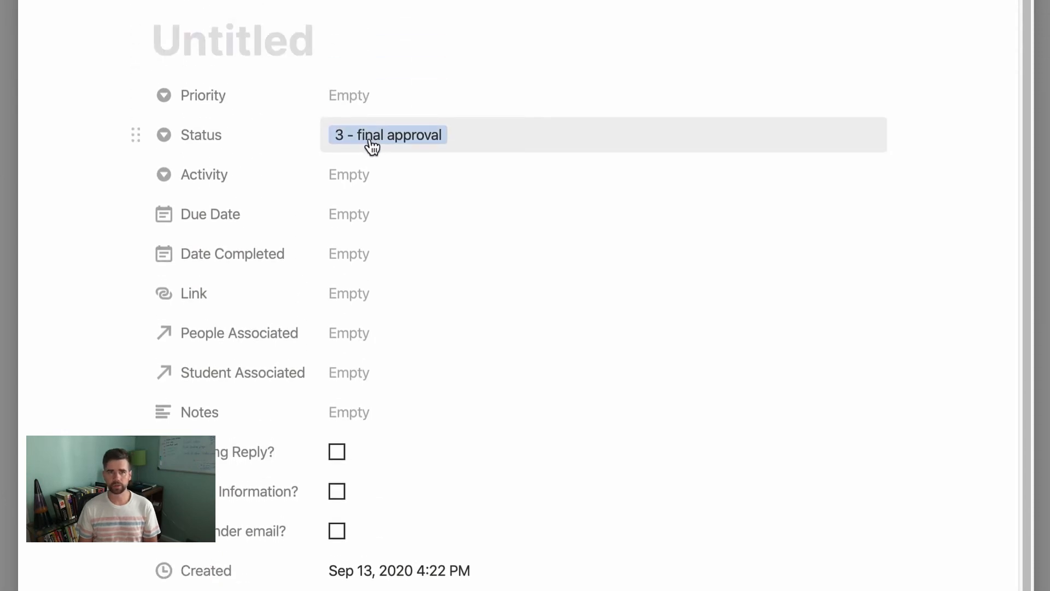
{"action": "left_click", "coordinate": [933, 1]}
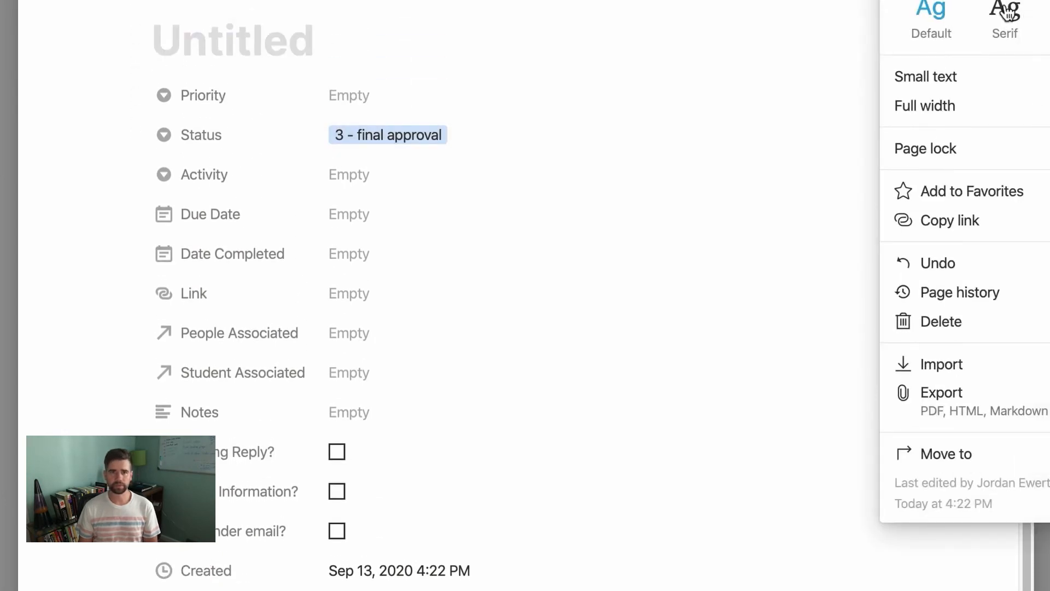
{"action": "left_click", "coordinate": [971, 322]}
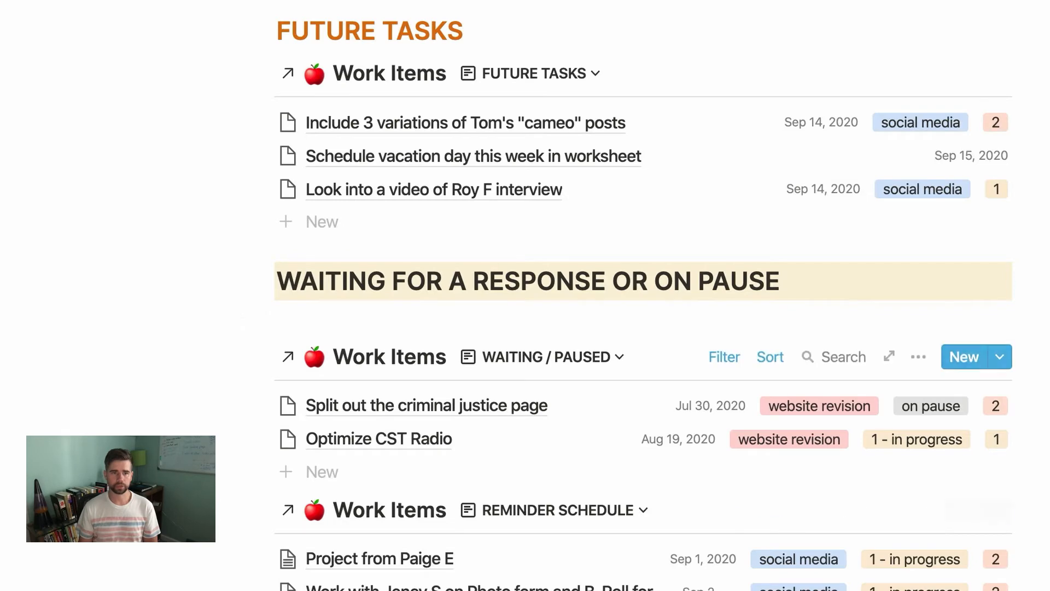
- Add a blank task to the Today & Past Due list, check its preset fields, and close it
{"action": "scroll", "coordinate": [643, 328], "scroll_direction": "up", "scroll_amount": 6}
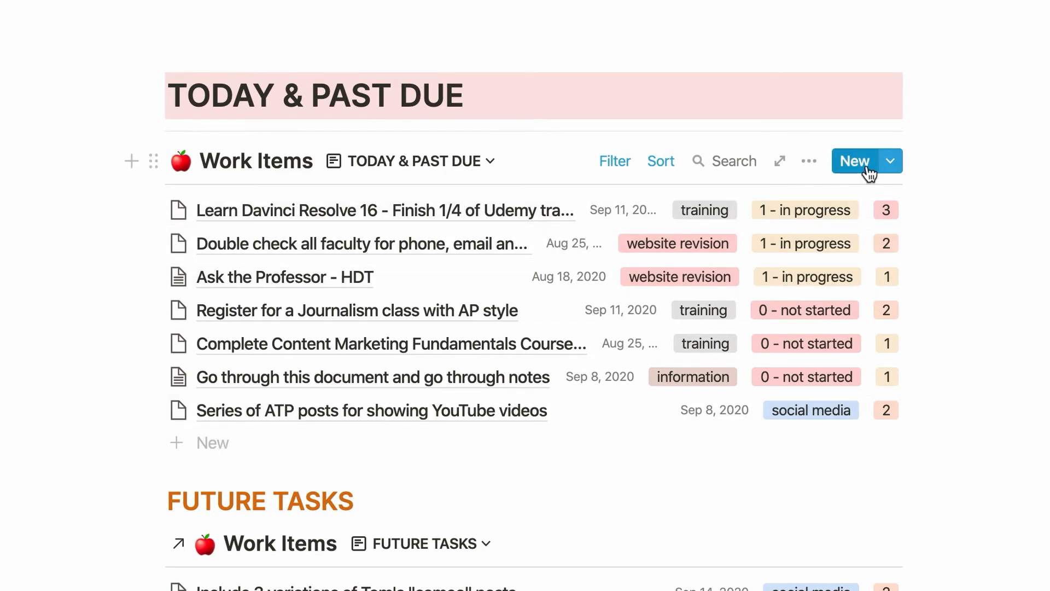
{"action": "left_click", "coordinate": [218, 444]}
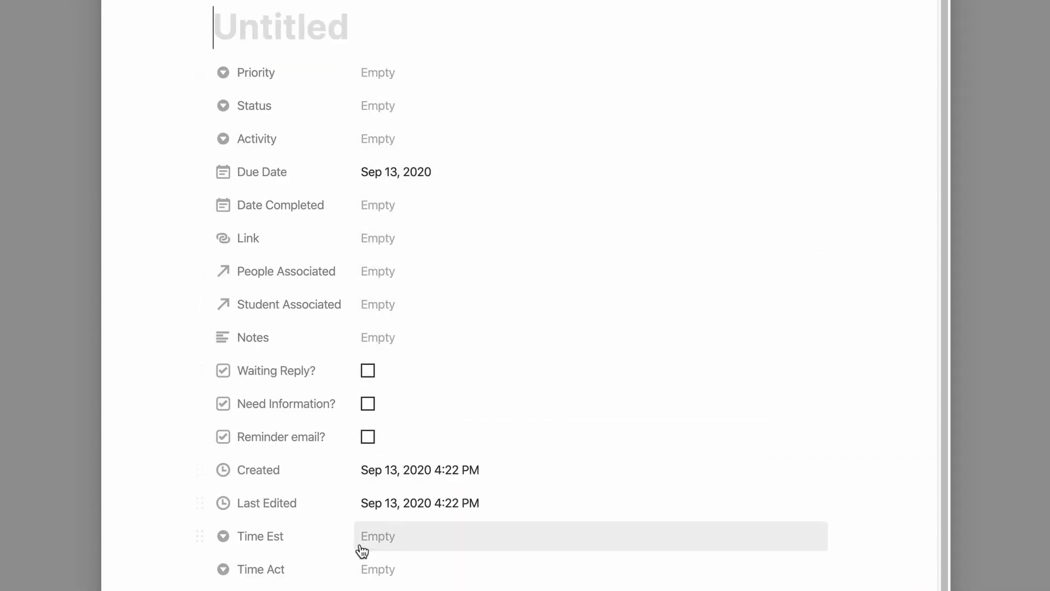
{"action": "left_click", "coordinate": [1028, 482]}
- Look up the Create linked database command below the Completed Tasks list, and remove the entered /link text and the empty line
{"action": "scroll", "coordinate": [1036, 493], "scroll_direction": "down", "scroll_amount": 15}
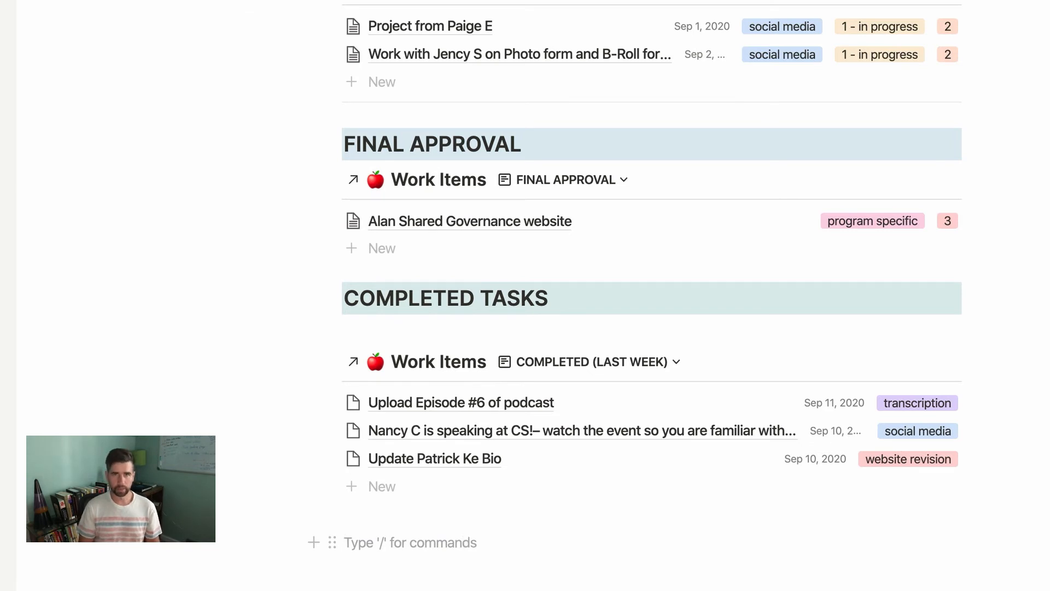
{"action": "type", "text": "/link"}
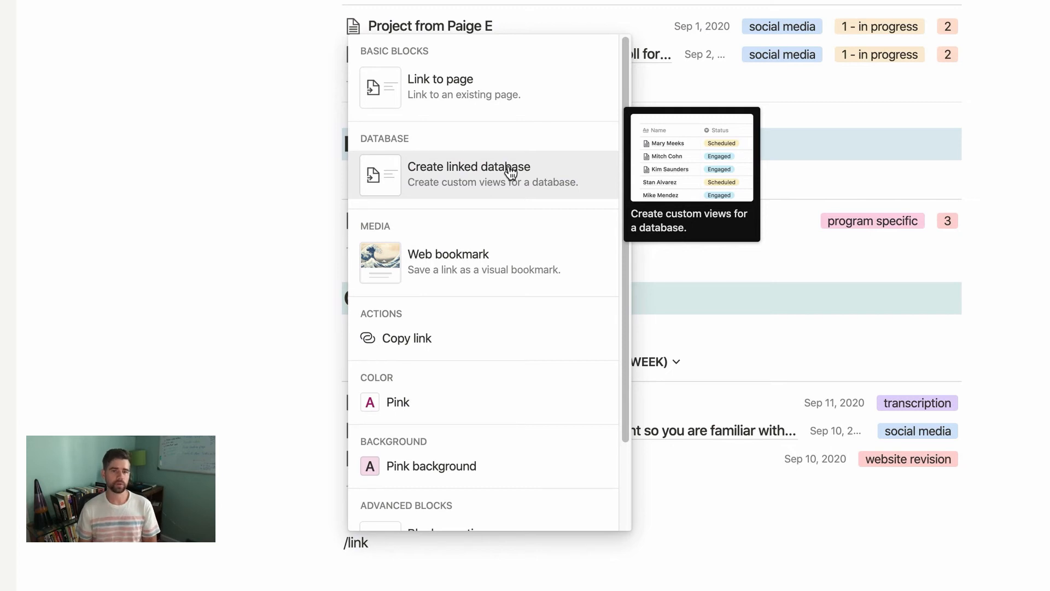
{"action": "key", "text": "Escape"}
{"action": "key", "text": "Return"}
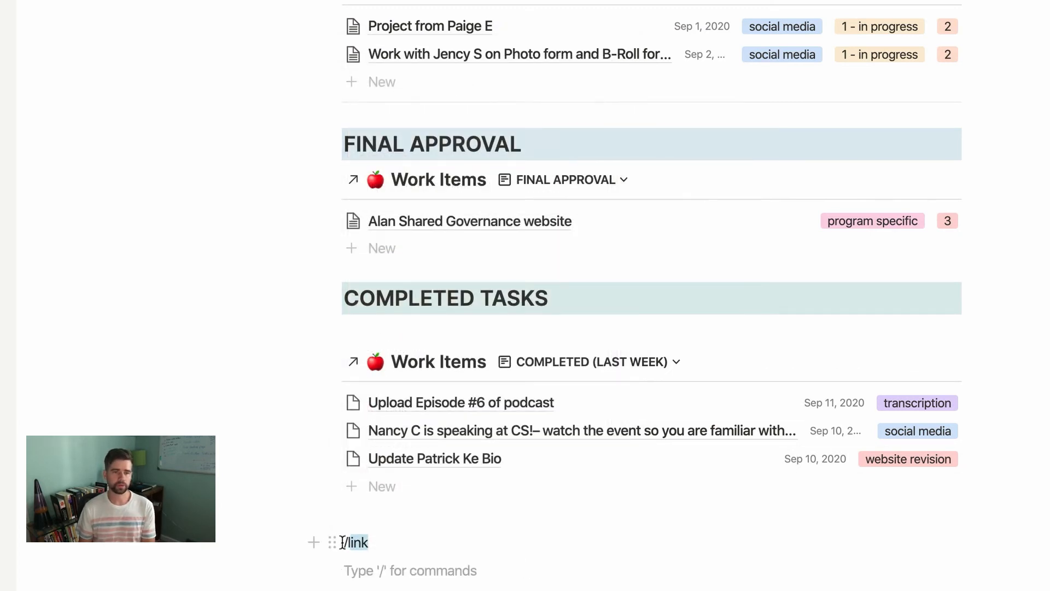
{"action": "key", "text": "BackSpace"}
{"action": "key", "text": "BackSpace"}
{"action": "key", "text": "BackSpace"}
{"action": "key", "text": "BackSpace"}
{"action": "key", "text": "BackSpace"}
{"action": "key", "text": "BackSpace"}
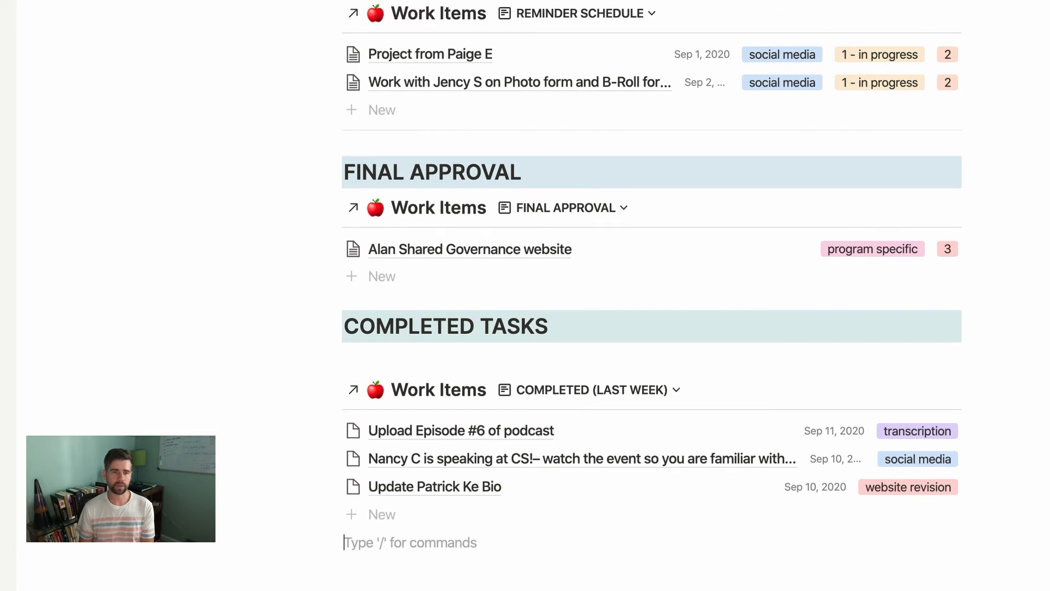
{"action": "key", "text": "BackSpace"}
- Review the available views and the filter rules of the Today & Past Due list
{"action": "scroll", "coordinate": [651, 514], "scroll_direction": "up", "scroll_amount": 15}
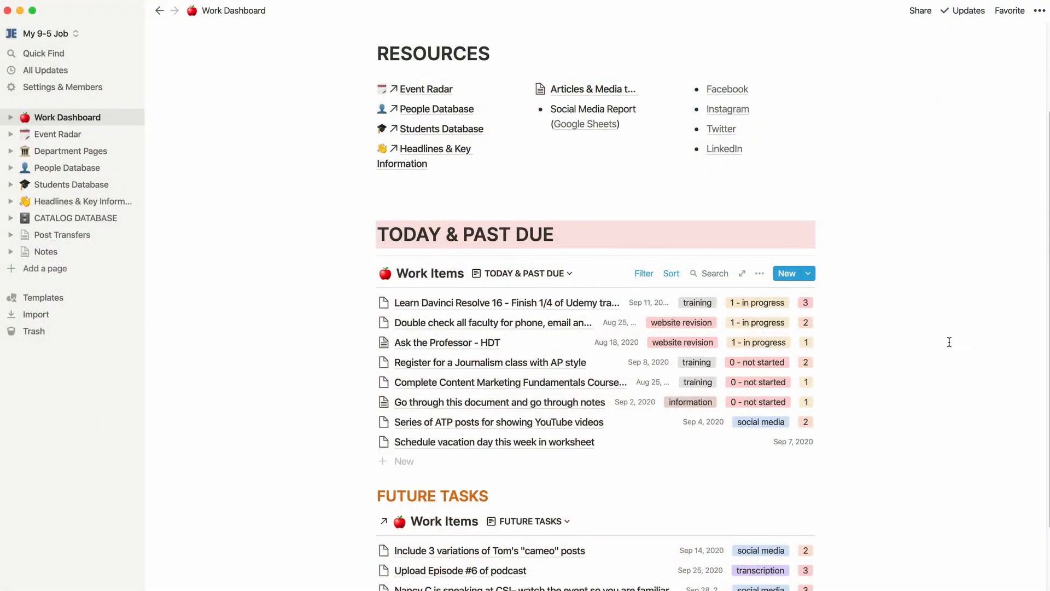
{"action": "left_click", "coordinate": [532, 274]}
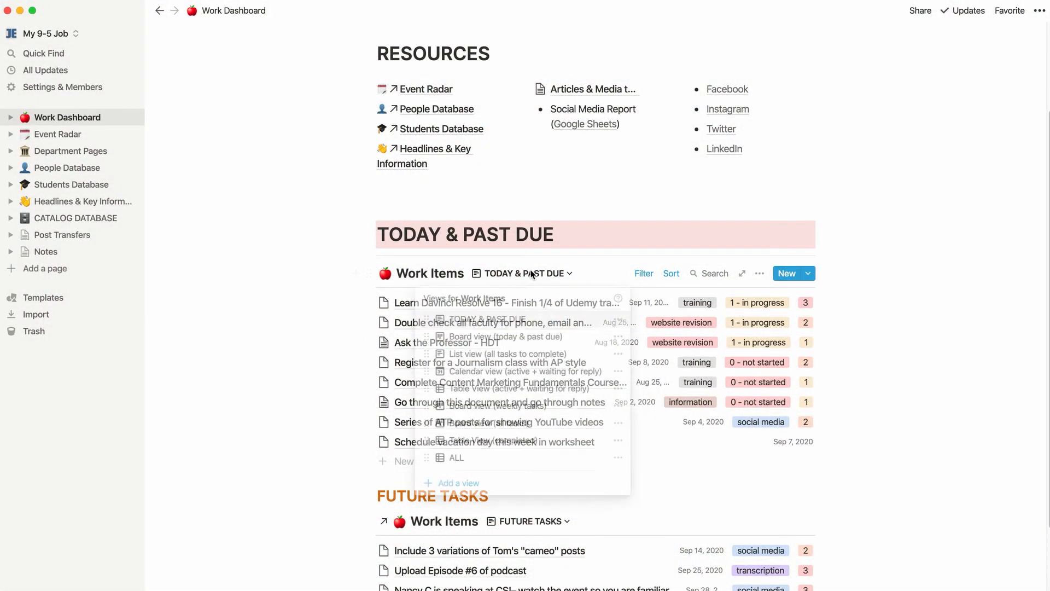
{"action": "left_click", "coordinate": [652, 277]}
{"action": "left_click", "coordinate": [652, 277]}
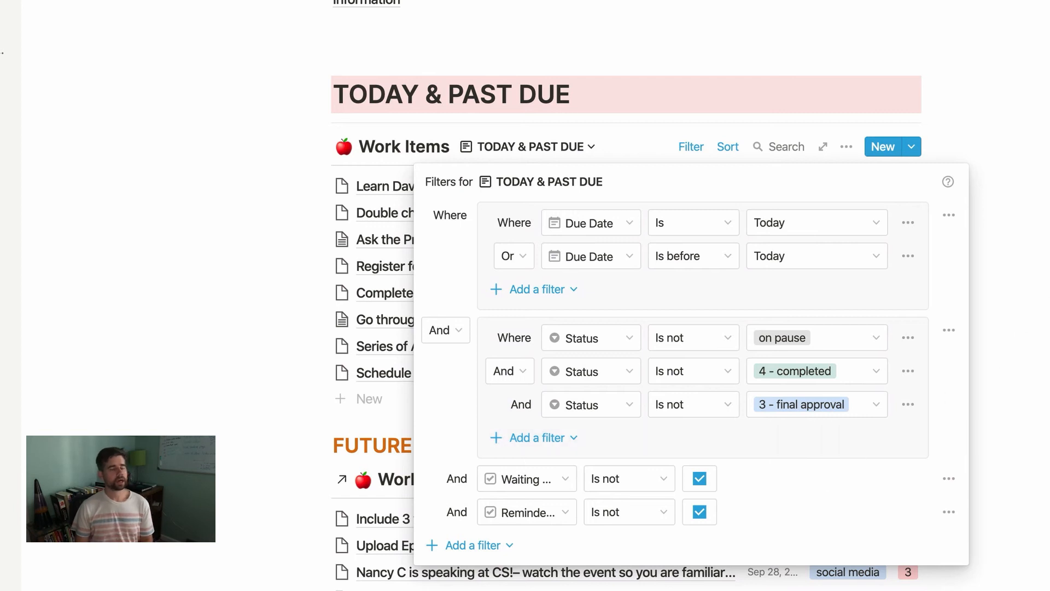
{"action": "key", "text": "Escape"}
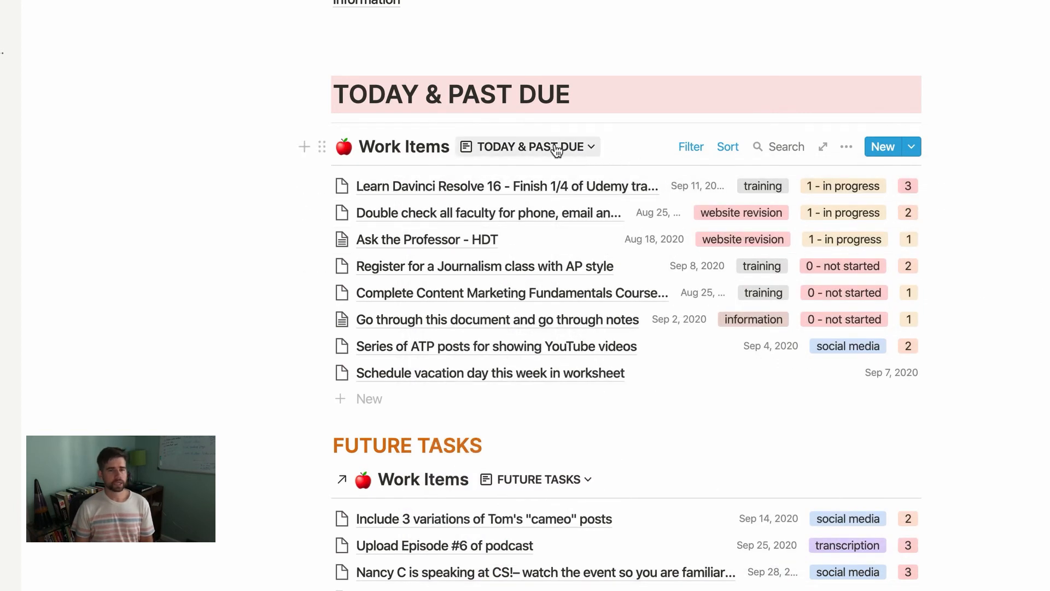
- Show the Today & Past Due work items in Board view (today & past due) and examine its status columns
{"action": "left_click", "coordinate": [556, 147]}
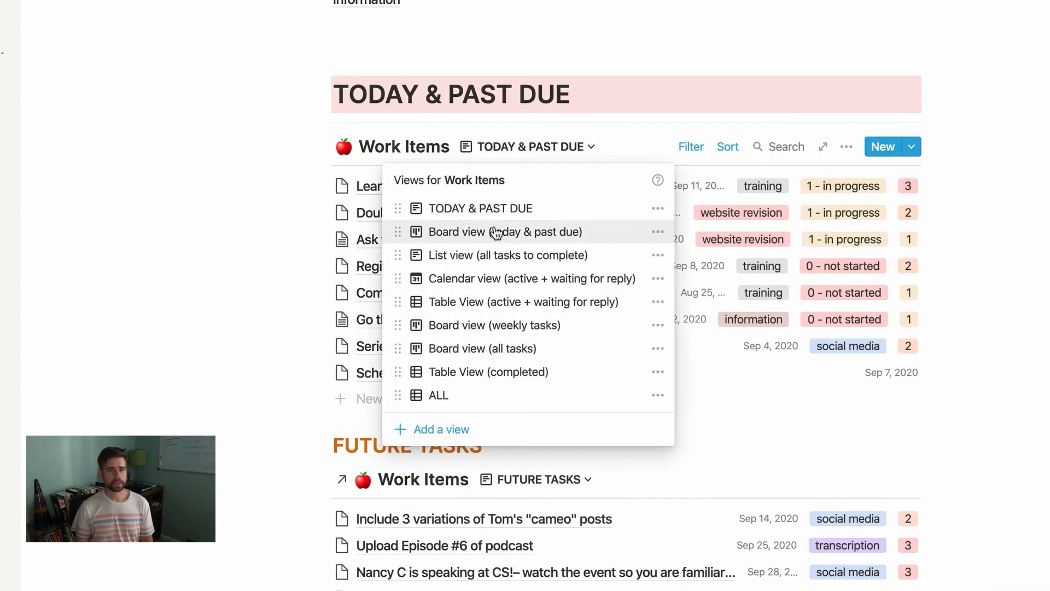
{"action": "left_click", "coordinate": [497, 232]}
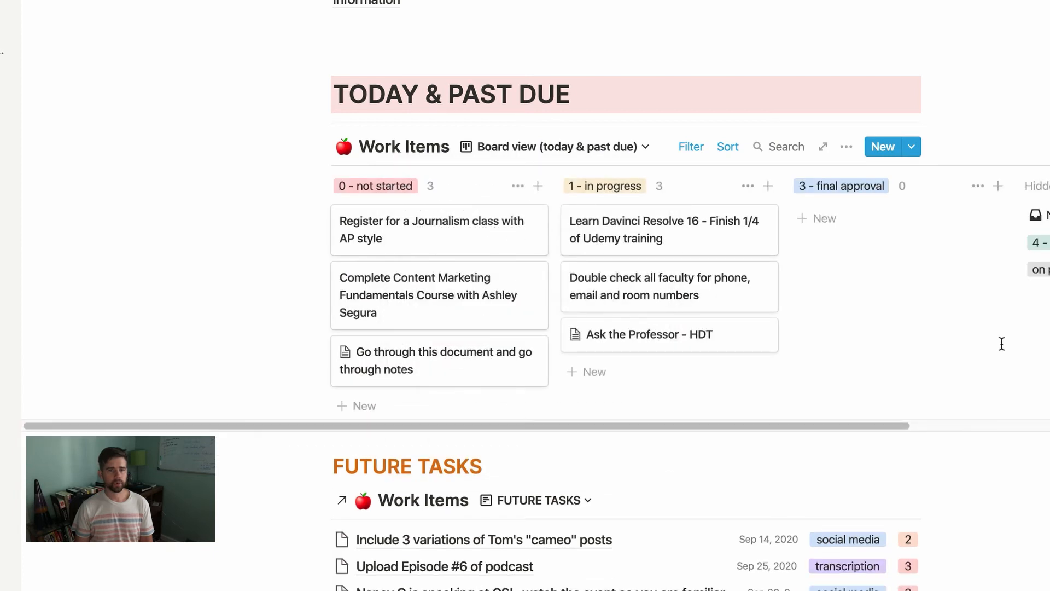
{"action": "mouse_move", "coordinate": [871, 424]}
{"action": "left_mouse_down"}
{"action": "mouse_move", "coordinate": [1048, 433]}
{"action": "mouse_move", "coordinate": [866, 430]}
{"action": "left_mouse_up"}
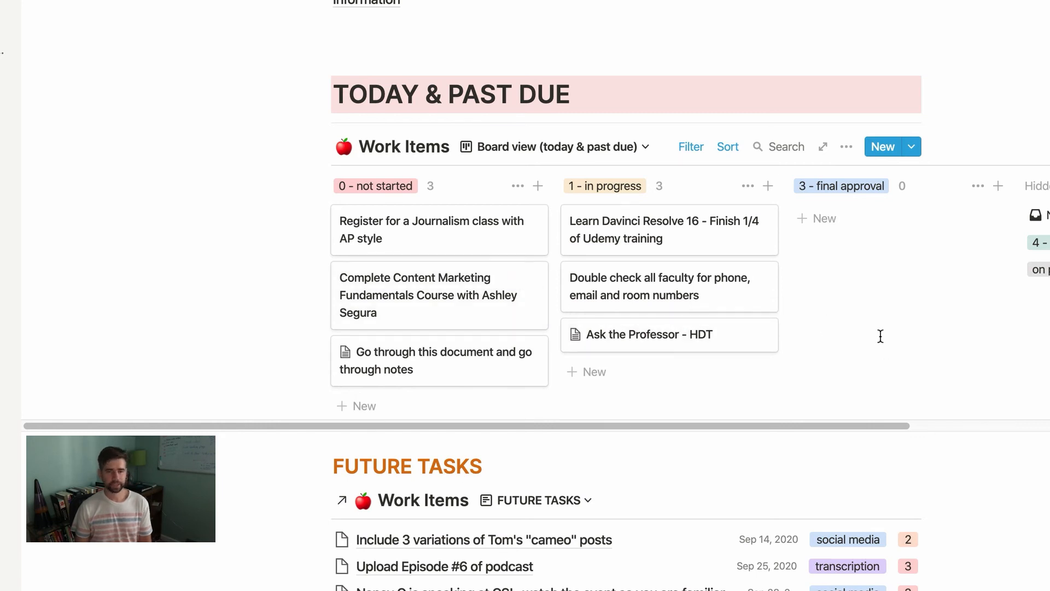
- Display the work items in Calendar view (active + waiting for reply), comparing it with the TODAY & PAST DUE list view
{"action": "left_click", "coordinate": [596, 147]}
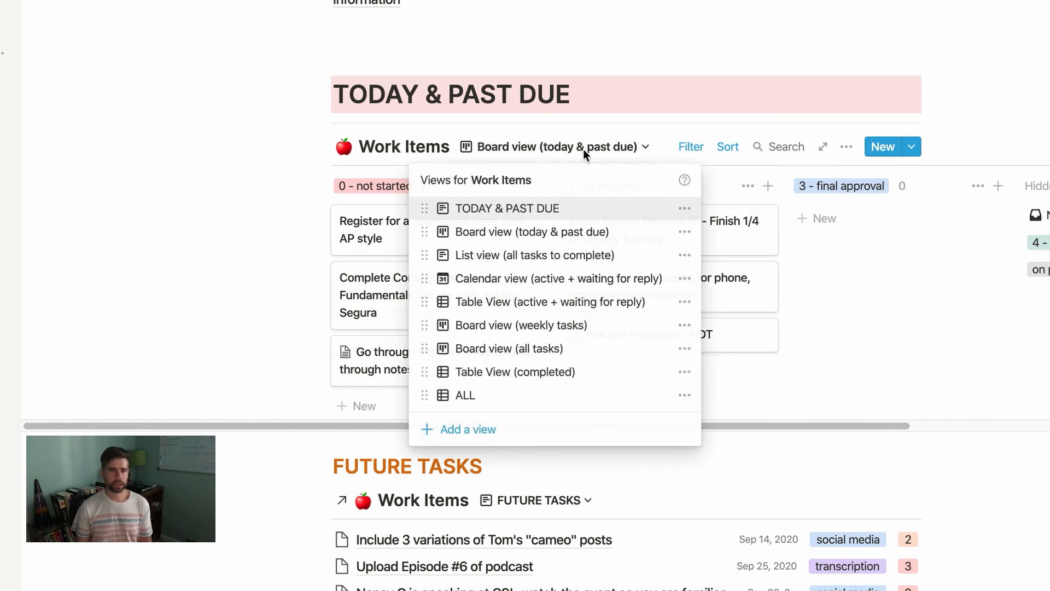
{"action": "left_click", "coordinate": [517, 279]}
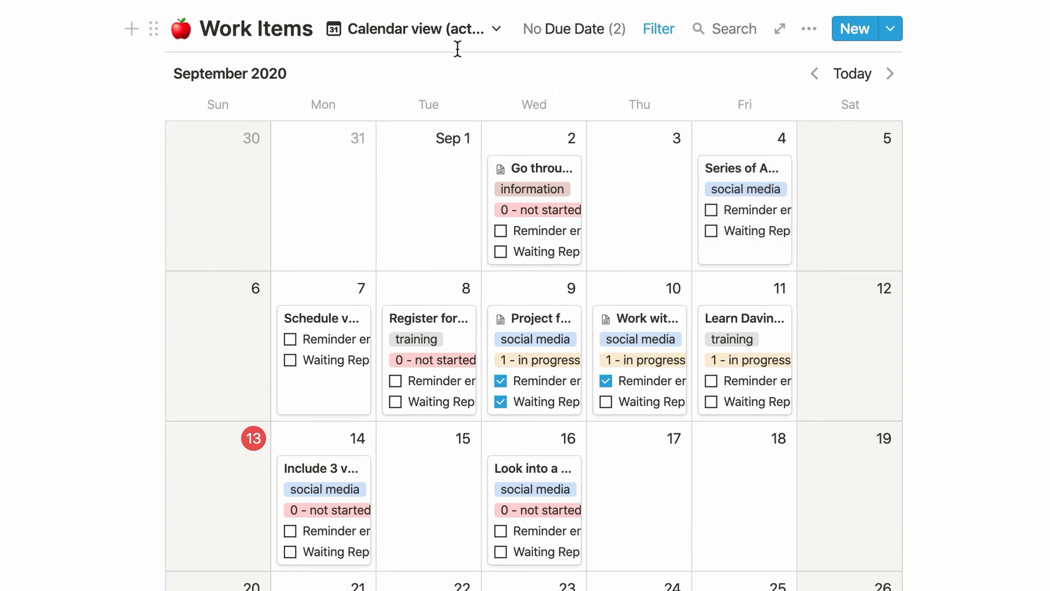
{"action": "left_click", "coordinate": [439, 32]}
{"action": "left_click", "coordinate": [359, 105]}
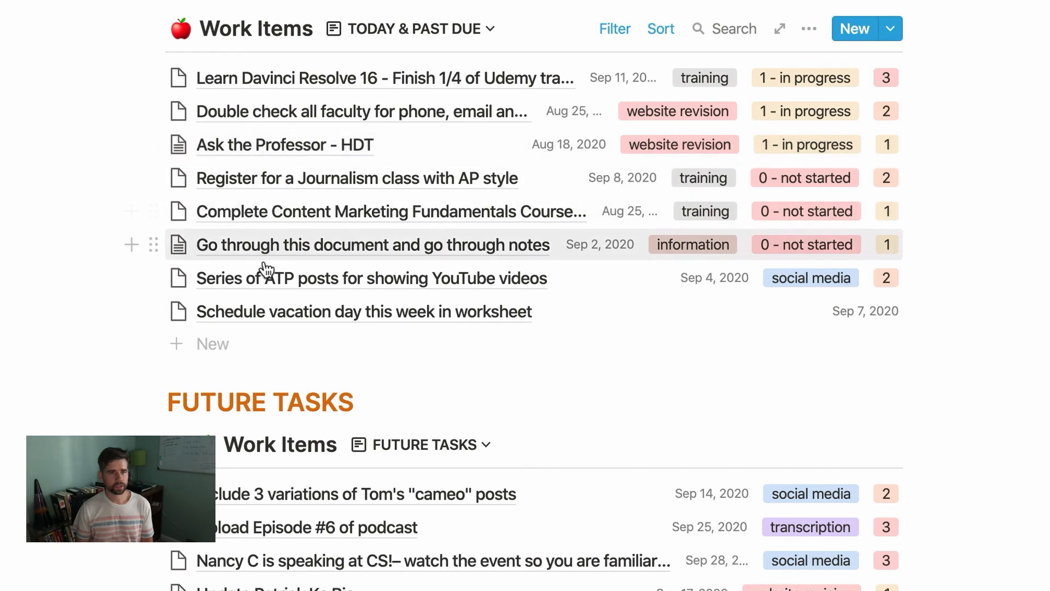
{"action": "left_click", "coordinate": [431, 34]}
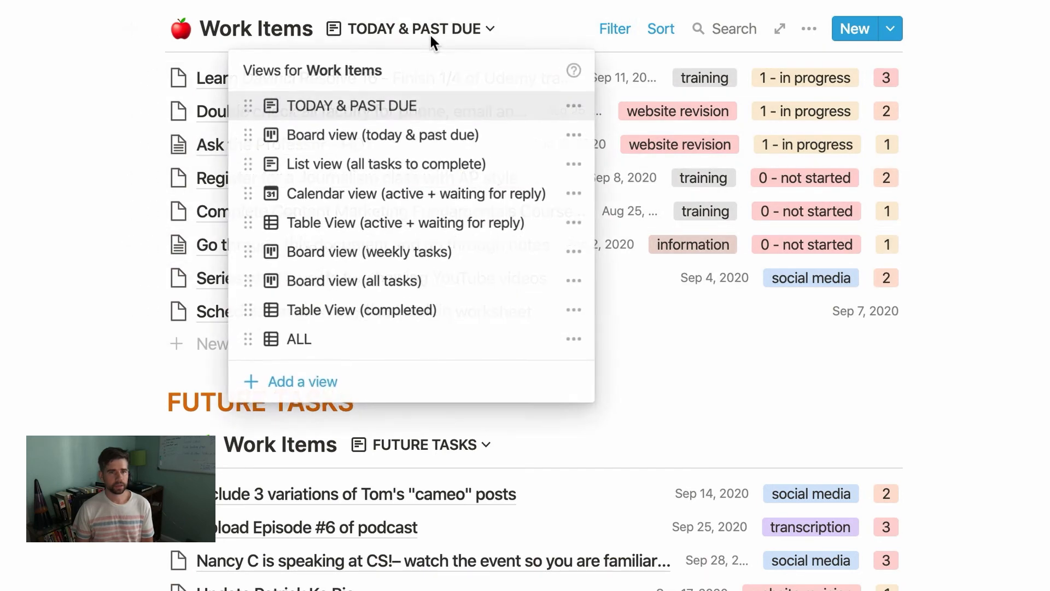
{"action": "left_click", "coordinate": [367, 197]}
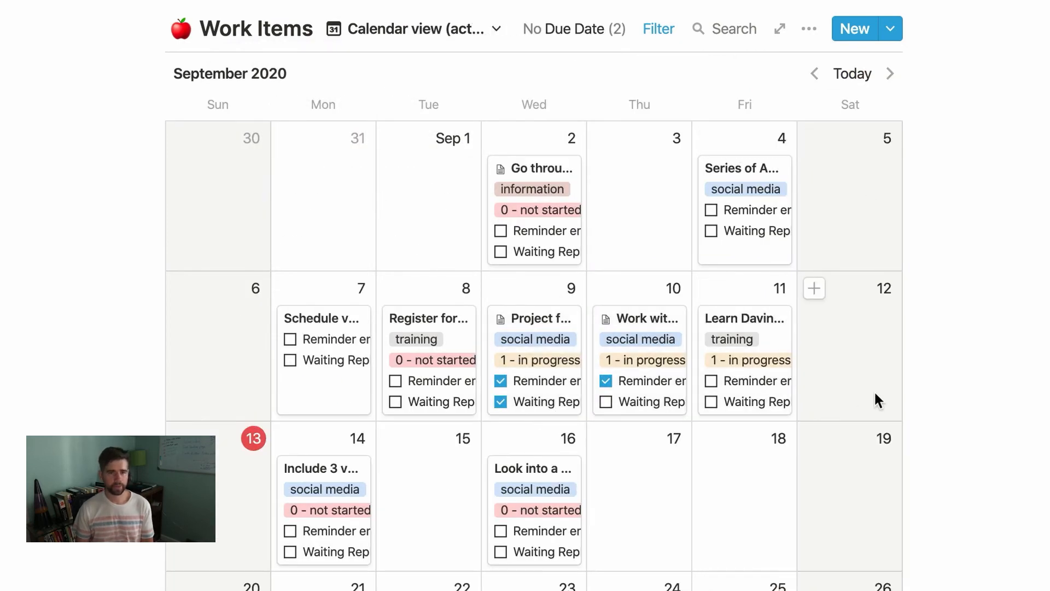
- Try showing the Last Edited, Link, Need Information? and Notes properties on the calendar cards, and hide them again
{"action": "left_click", "coordinate": [809, 29]}
{"action": "left_click", "coordinate": [878, 181]}
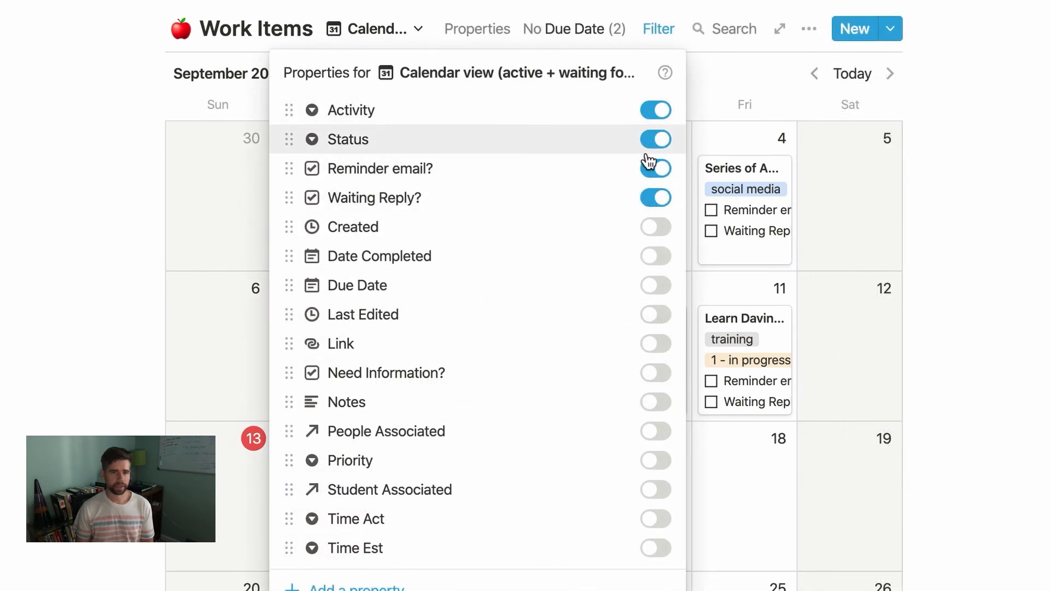
{"action": "left_click", "coordinate": [656, 314]}
{"action": "left_click", "coordinate": [656, 344]}
{"action": "left_click", "coordinate": [656, 373]}
{"action": "left_click", "coordinate": [656, 402]}
{"action": "left_click", "coordinate": [656, 402]}
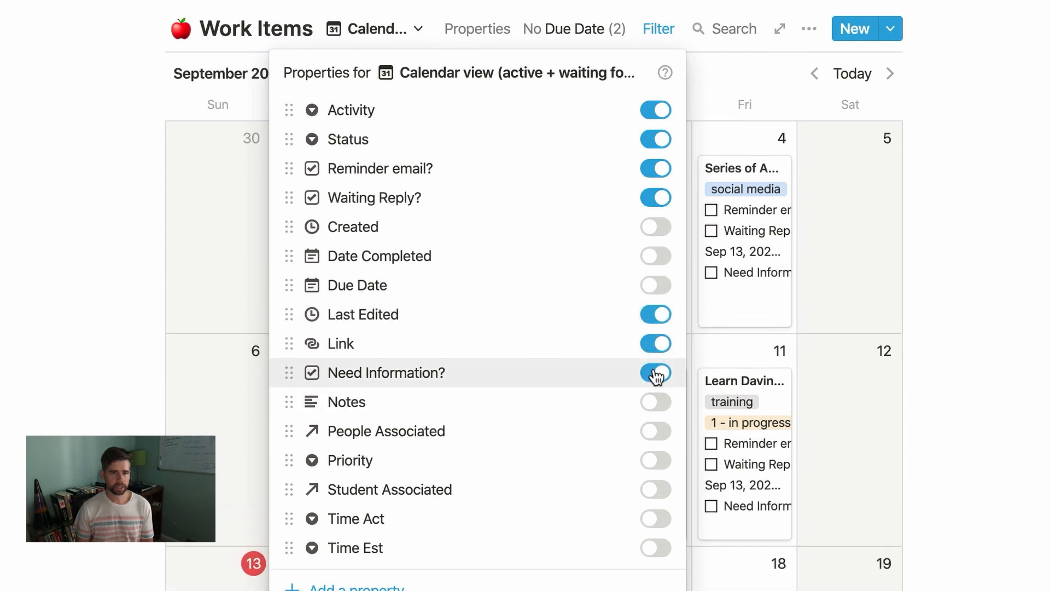
{"action": "left_click", "coordinate": [656, 373]}
{"action": "left_click", "coordinate": [656, 343]}
{"action": "left_click", "coordinate": [656, 315]}
{"action": "left_click", "coordinate": [781, 112]}
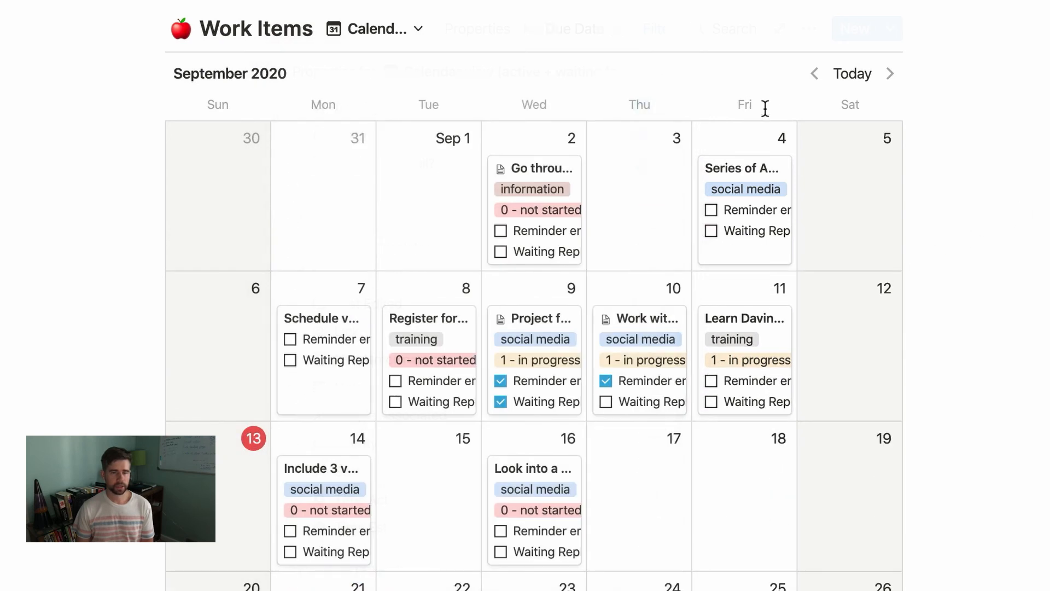
- Reschedule the document notes, ATP posts and photo form tasks on the calendar to September 15, 17 and 22
{"action": "left_click_drag", "start_coordinate": [539, 205], "coordinate": [434, 451]}
{"action": "left_click_drag", "start_coordinate": [739, 208], "coordinate": [629, 476]}
{"action": "left_click_drag", "start_coordinate": [623, 370], "coordinate": [526, 569]}
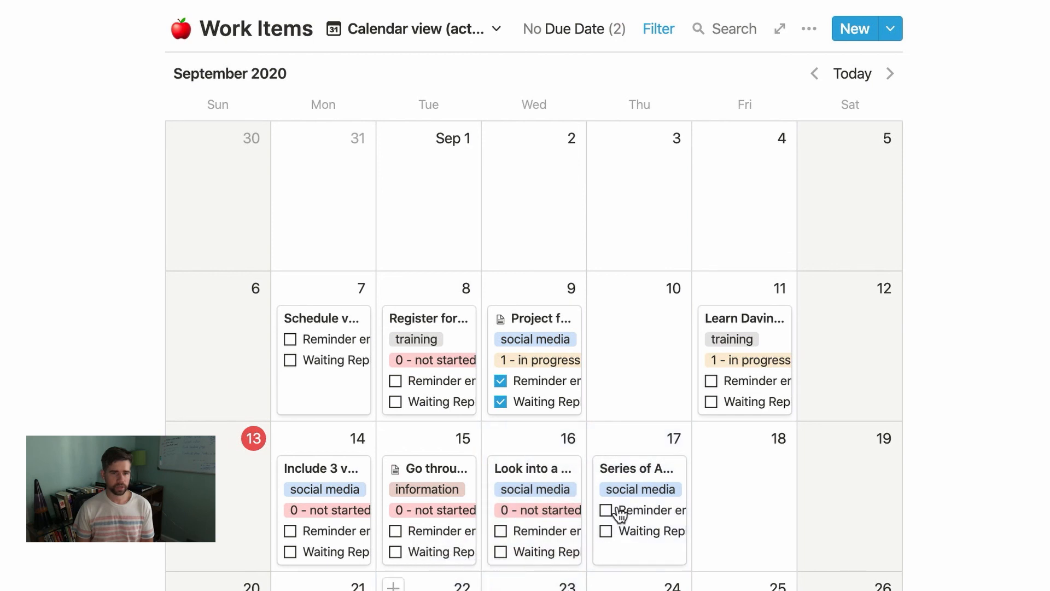
- Reschedule the Davinci Resolve, Journalism class, vacation day and September 9 project tasks to September 18, 21, 23 and 24
{"action": "left_click_drag", "start_coordinate": [766, 340], "coordinate": [750, 481]}
{"action": "left_click_drag", "start_coordinate": [416, 325], "coordinate": [324, 585]}
{"action": "left_click_drag", "start_coordinate": [329, 364], "coordinate": [525, 581]}
{"action": "left_click_drag", "start_coordinate": [558, 368], "coordinate": [670, 584]}
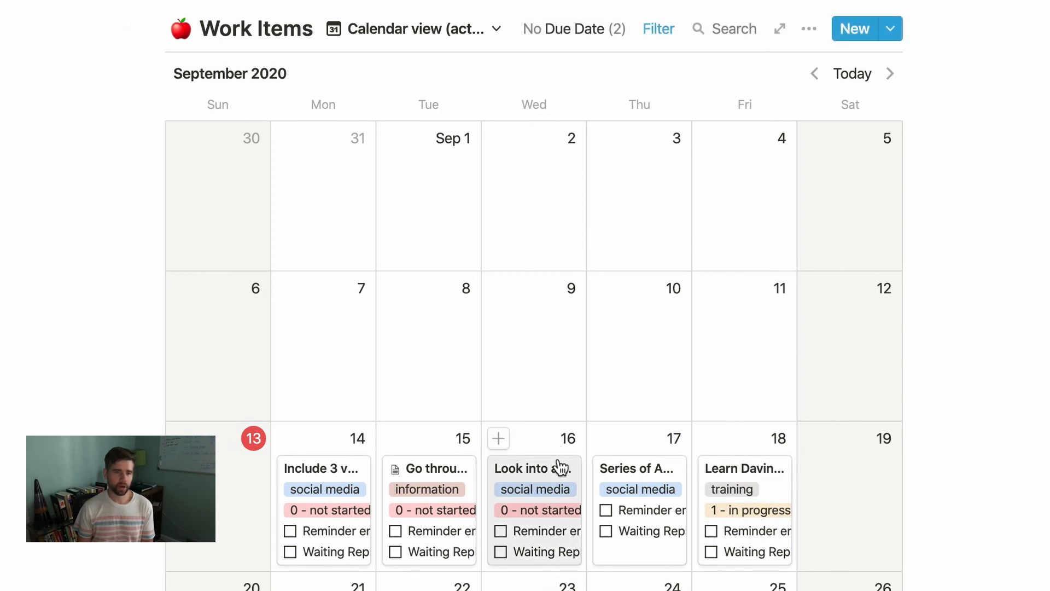
- Move the document notes task to September 8 and the "cameo" posts task to September 10, and return to the TODAY & PAST DUE view
{"action": "left_click_drag", "start_coordinate": [429, 529], "coordinate": [441, 405]}
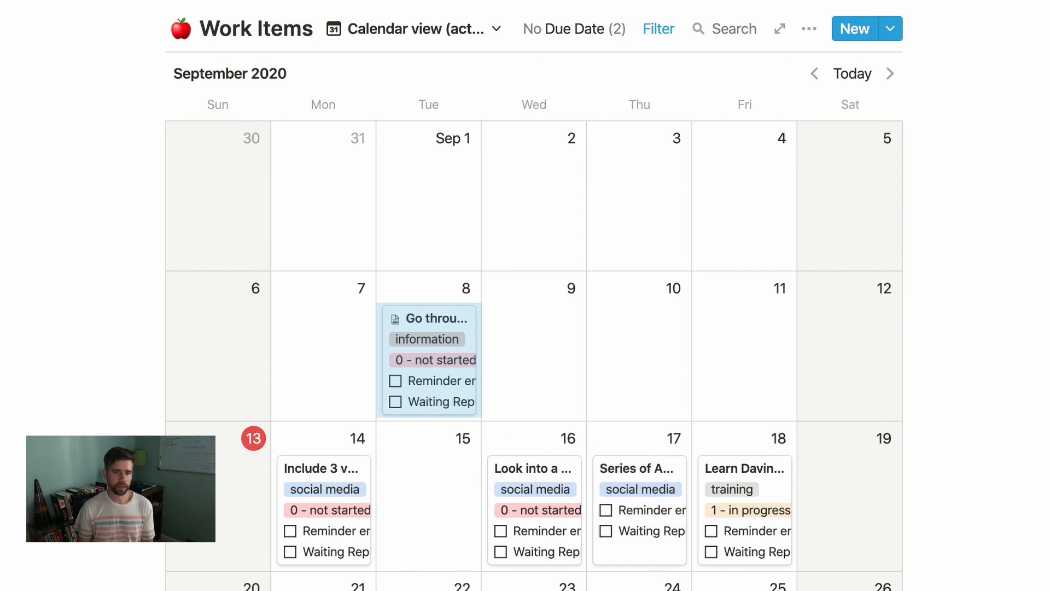
{"action": "left_click_drag", "start_coordinate": [340, 510], "coordinate": [680, 366]}
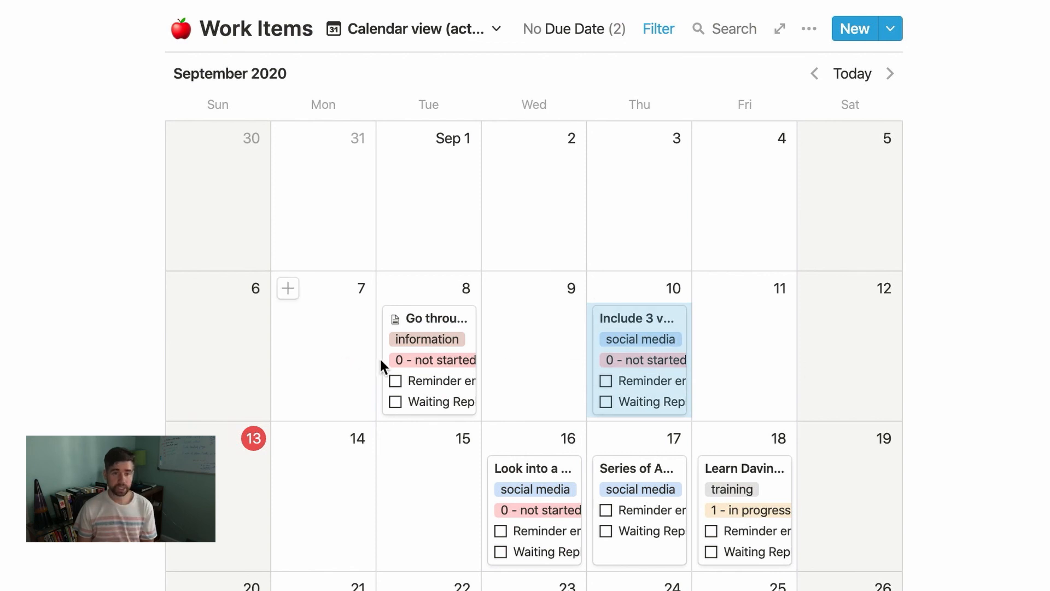
{"action": "left_click", "coordinate": [429, 29]}
{"action": "left_click", "coordinate": [453, 105]}
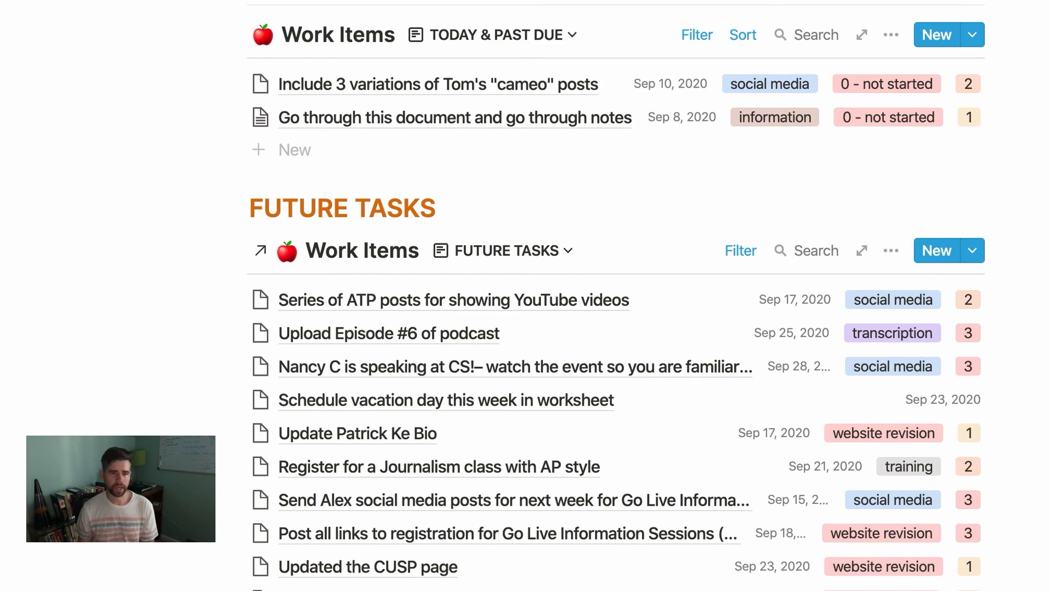
- Move the Waiting for a Response or On Pause section with its lists directly below the Today & Past Due list
{"action": "scroll", "coordinate": [616, 296], "scroll_direction": "down", "scroll_amount": 15}
{"action": "scroll", "coordinate": [616, 296], "scroll_direction": "up", "scroll_amount": 6}
{"action": "scroll", "coordinate": [451, 576], "scroll_direction": "up", "scroll_amount": 5}
{"action": "scroll", "coordinate": [451, 576], "scroll_direction": "down", "scroll_amount": 6}
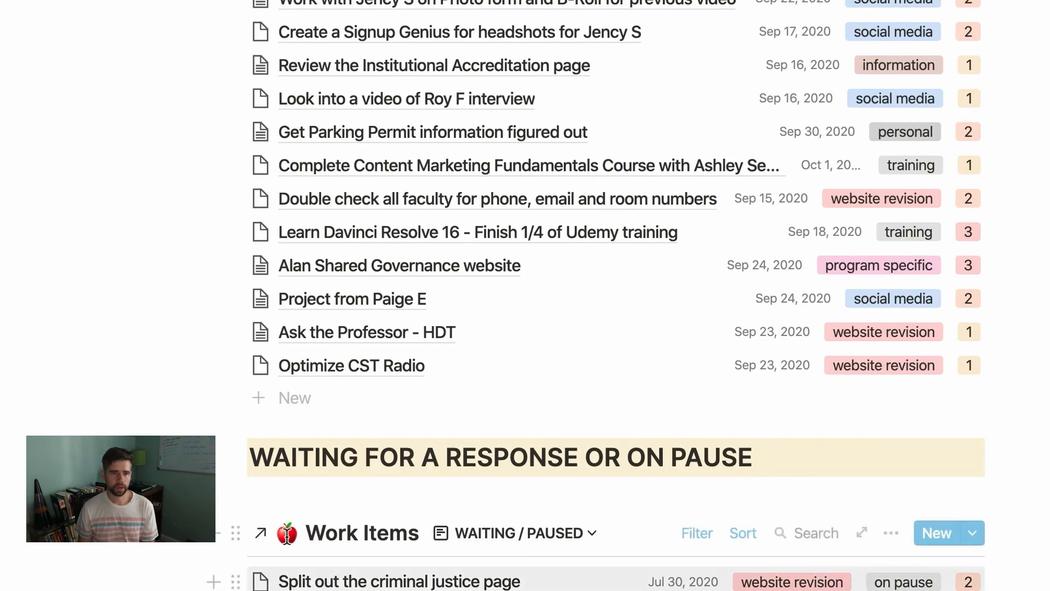
{"action": "left_click_drag", "start_coordinate": [93, 440], "coordinate": [475, 590]}
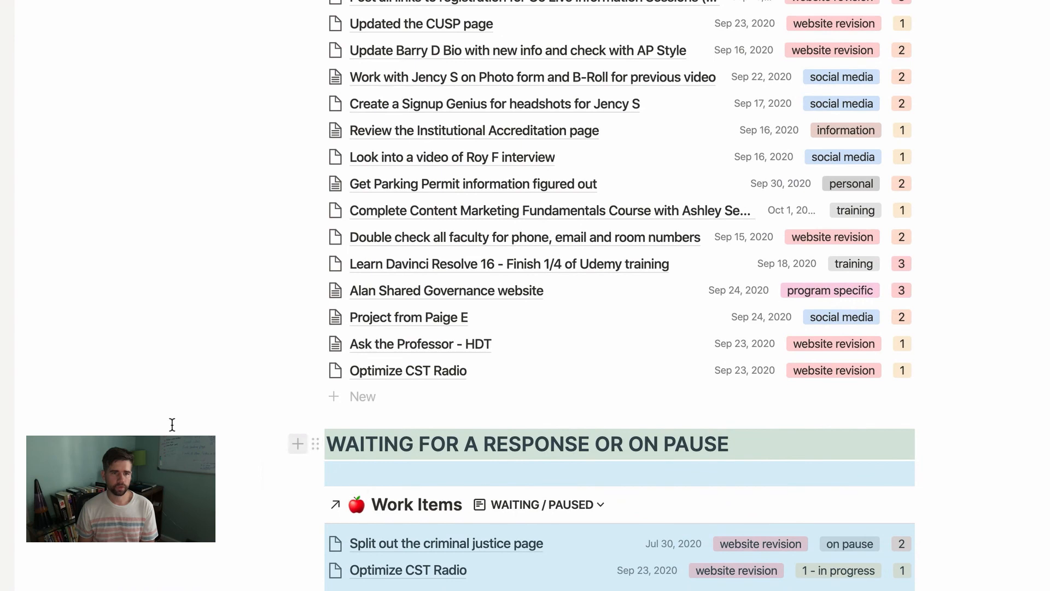
{"action": "left_click_drag", "start_coordinate": [159, 428], "coordinate": [525, 590]}
{"action": "left_click_drag", "start_coordinate": [315, 444], "coordinate": [336, 478]}
{"action": "scroll", "coordinate": [316, 377], "scroll_direction": "up", "scroll_amount": 10}
{"action": "scroll", "coordinate": [336, 478], "scroll_direction": "down", "scroll_amount": 5}
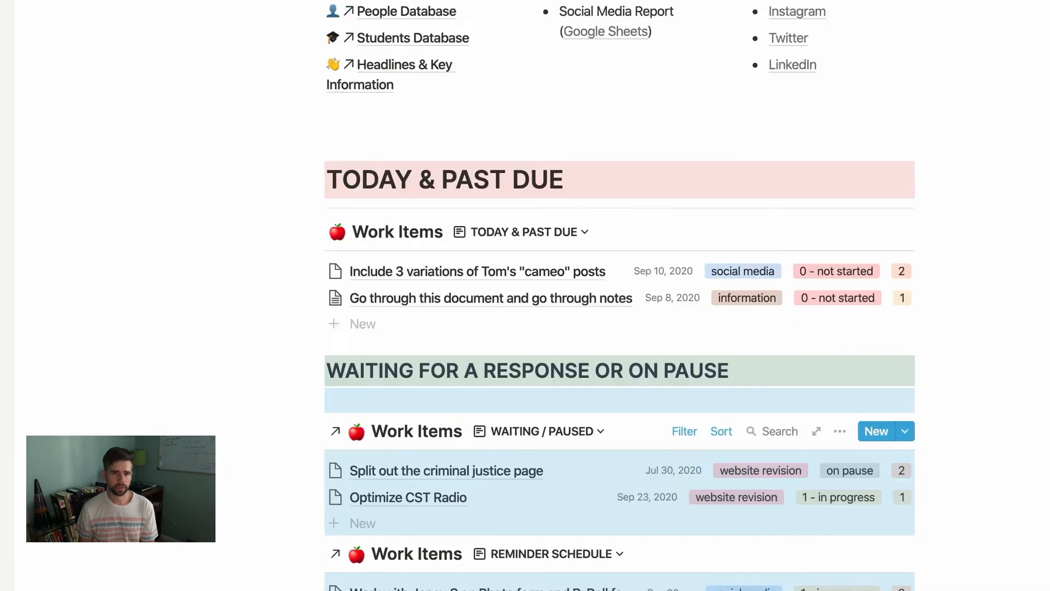
- Look over the Work Dashboard's sections, from Today & Past Due through the Future Tasks list and back up to Resources
{"action": "scroll", "coordinate": [620, 296], "scroll_direction": "up", "scroll_amount": 2}
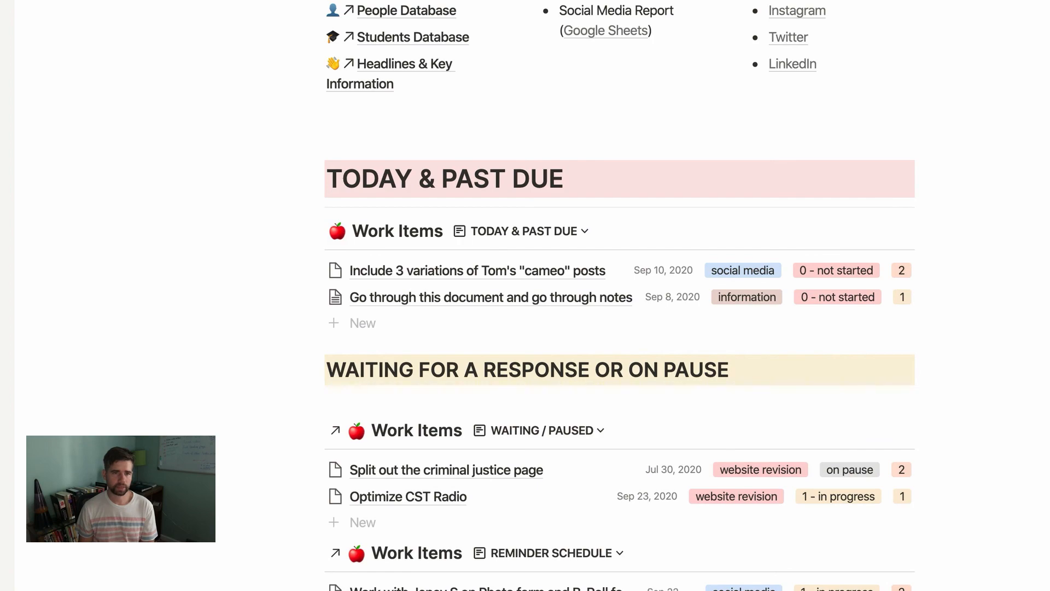
{"action": "scroll", "coordinate": [620, 296], "scroll_direction": "up", "scroll_amount": 1}
{"action": "scroll", "coordinate": [619, 295], "scroll_direction": "down", "scroll_amount": 10}
{"action": "scroll", "coordinate": [620, 295], "scroll_direction": "down", "scroll_amount": 6}
{"action": "scroll", "coordinate": [620, 295], "scroll_direction": "up", "scroll_amount": 5}
{"action": "scroll", "coordinate": [620, 296], "scroll_direction": "up", "scroll_amount": 6}
{"action": "scroll", "coordinate": [620, 296], "scroll_direction": "down", "scroll_amount": 5}
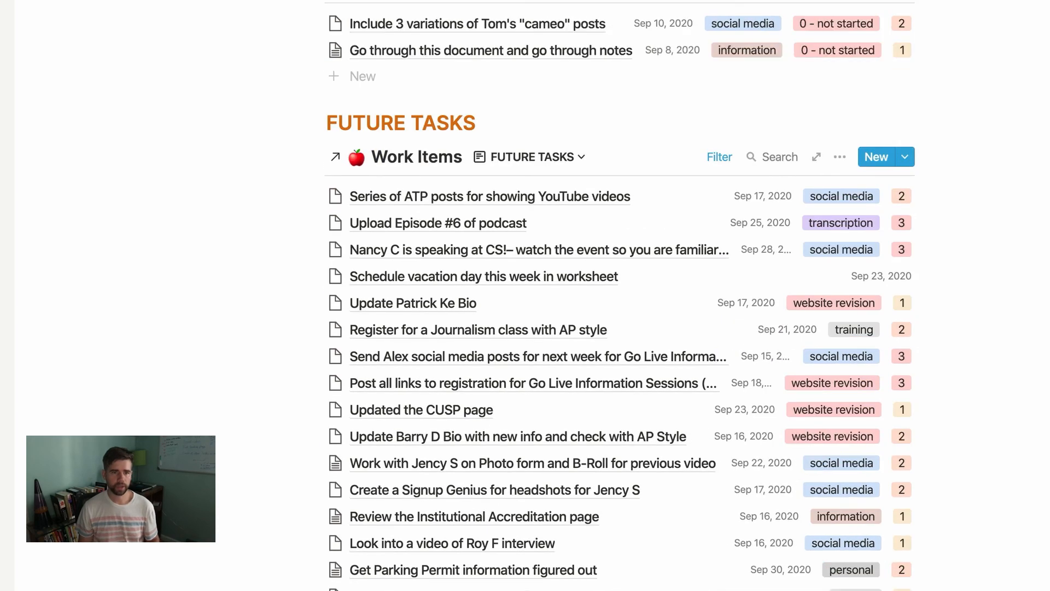
{"action": "scroll", "coordinate": [620, 295], "scroll_direction": "down", "scroll_amount": 15}
{"action": "scroll", "coordinate": [620, 295], "scroll_direction": "up", "scroll_amount": 18}
{"action": "scroll", "coordinate": [620, 296], "scroll_direction": "up", "scroll_amount": 3}
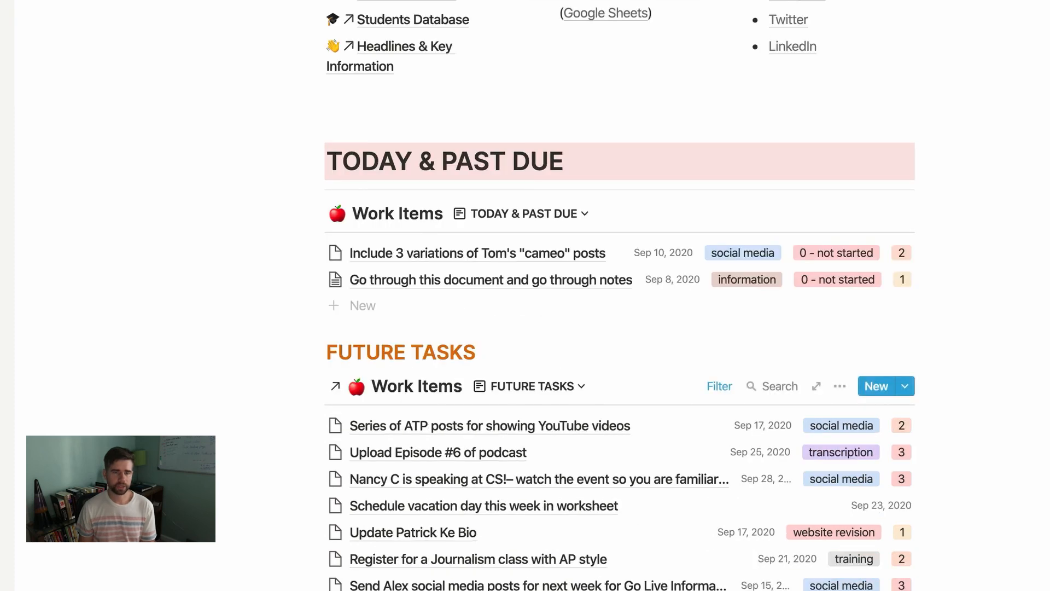
{"action": "scroll", "coordinate": [620, 296], "scroll_direction": "up", "scroll_amount": 4}
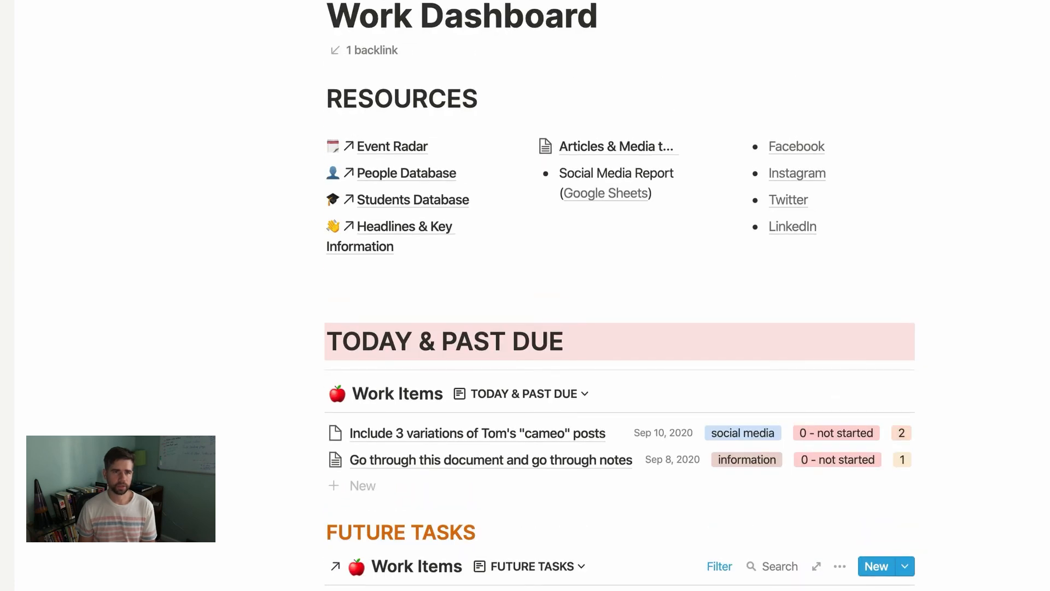
{"action": "scroll", "coordinate": [1001, 547], "scroll_direction": "up", "scroll_amount": 1}
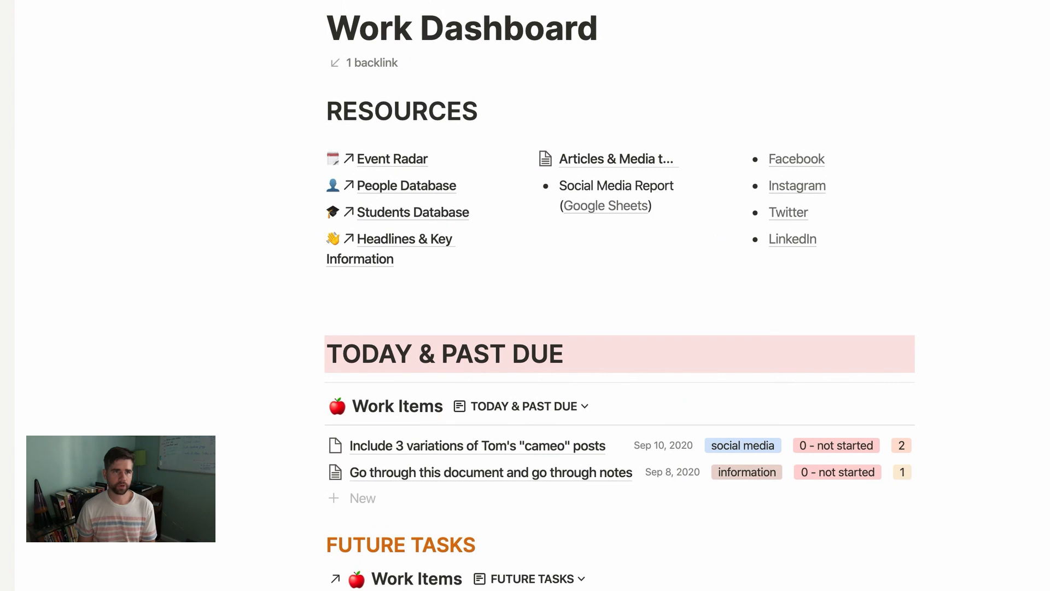
- Switch to the UNREAL CONCEPTIONS dashboard and open its *Action Items page at the work and business task lists
{"action": "left_click", "coordinate": [190, 2]}
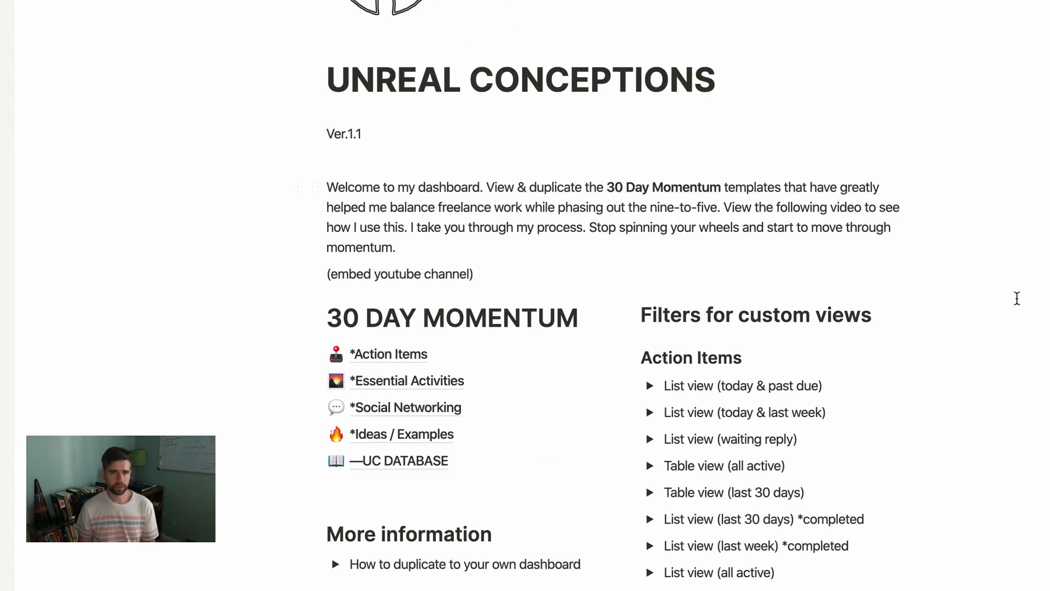
{"action": "left_click", "coordinate": [383, 354]}
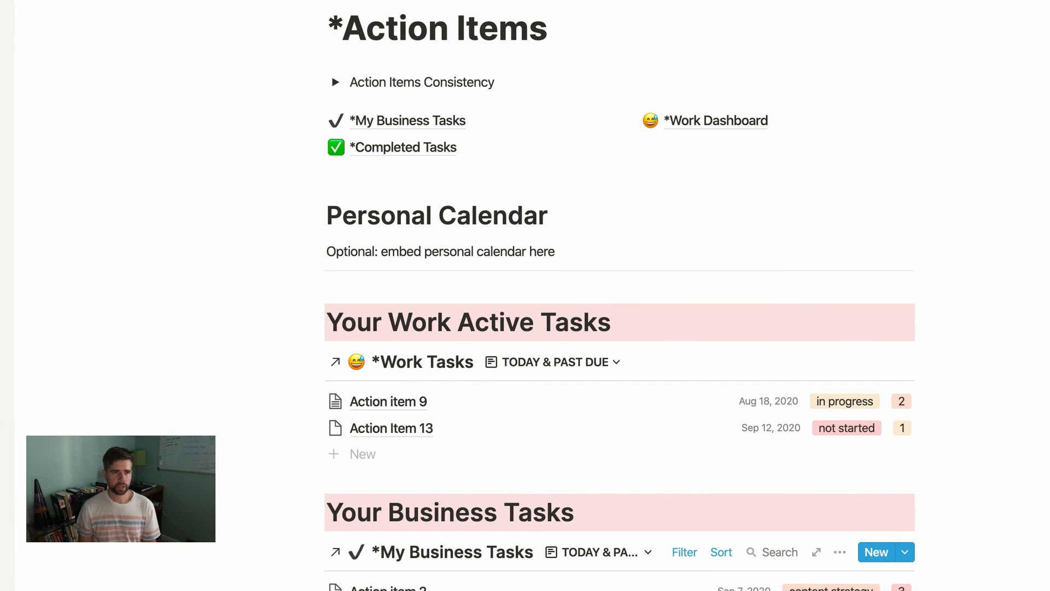
{"action": "scroll", "coordinate": [621, 295], "scroll_direction": "down", "scroll_amount": 4}
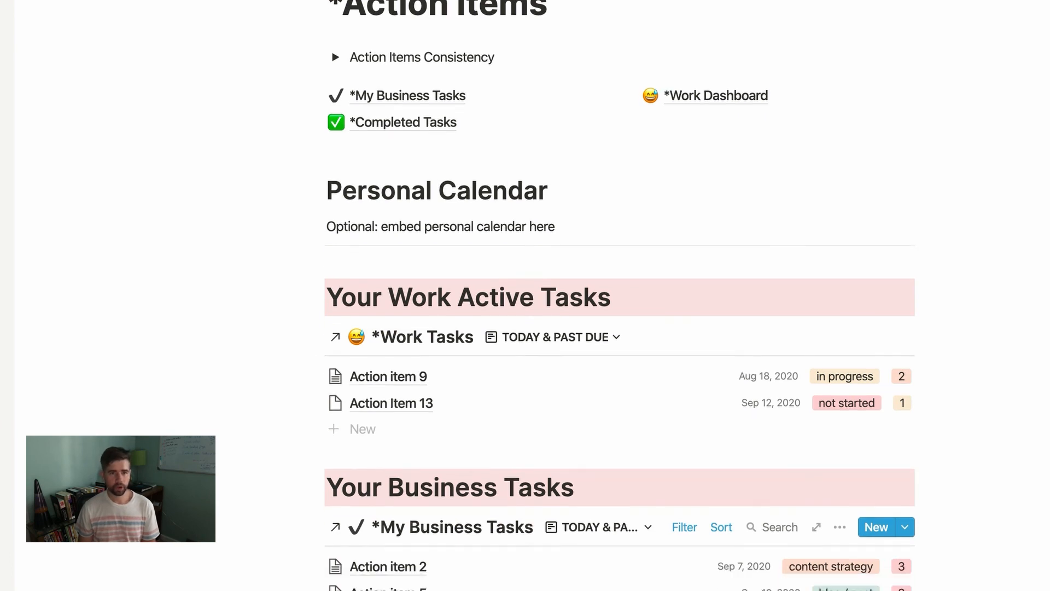